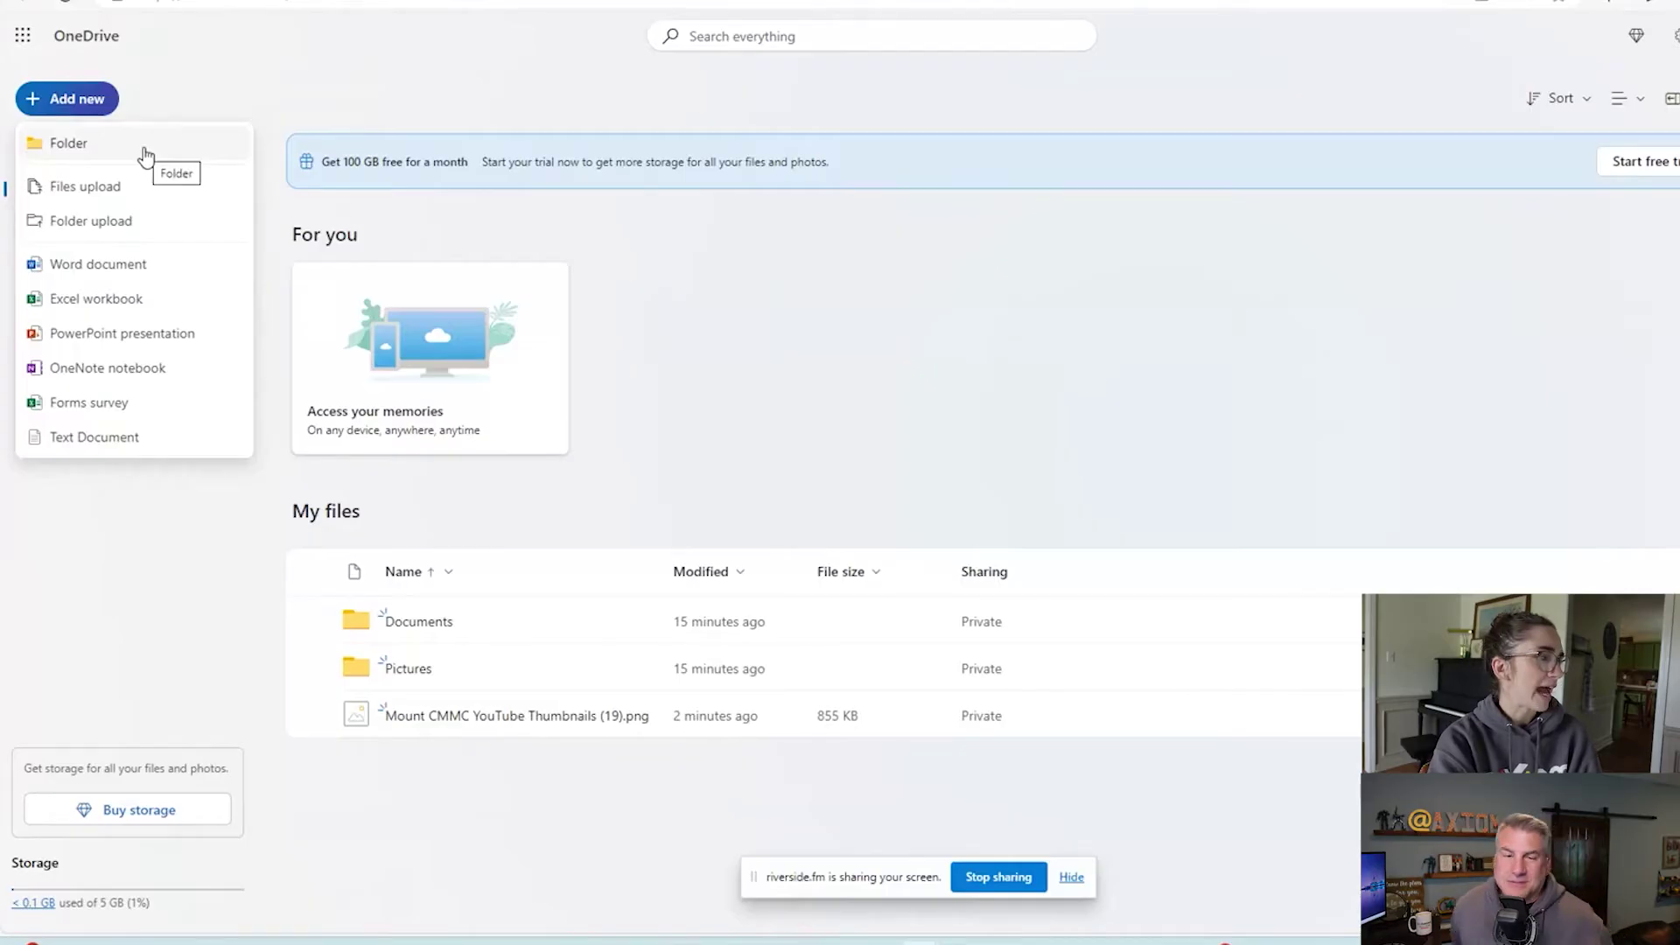
Add a new folder in My files, paste 'YouTube Content' as its name and create it.
{"action": "left_click", "coordinate": [145, 148]}
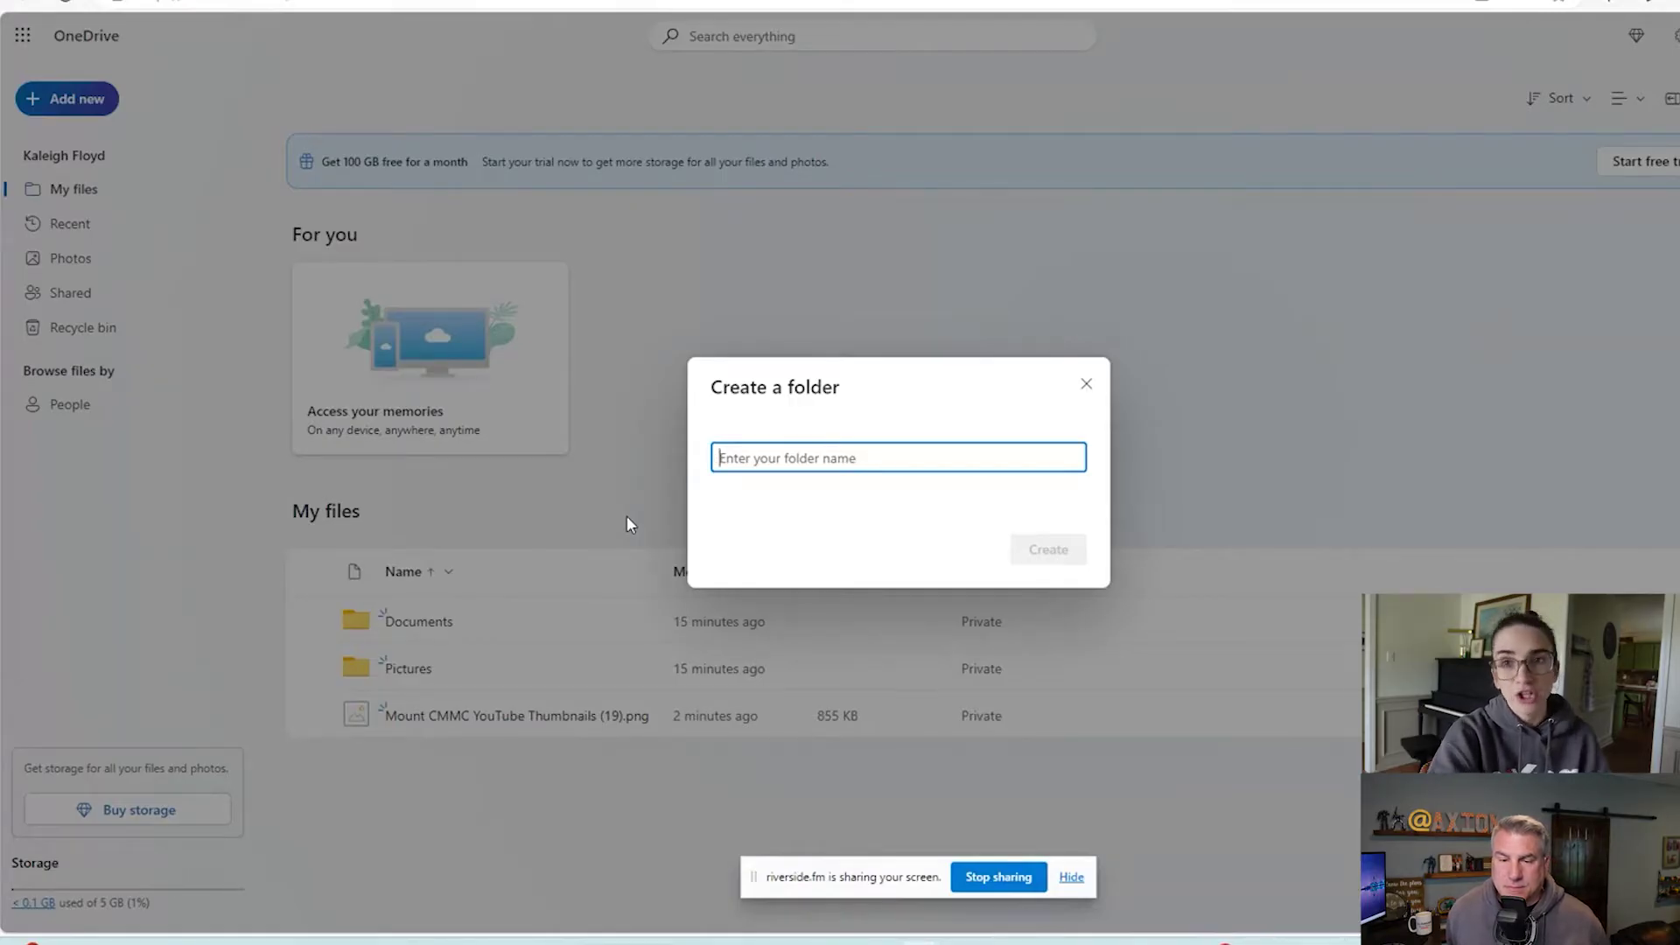
{"action": "type", "text": "YouTube Content"}
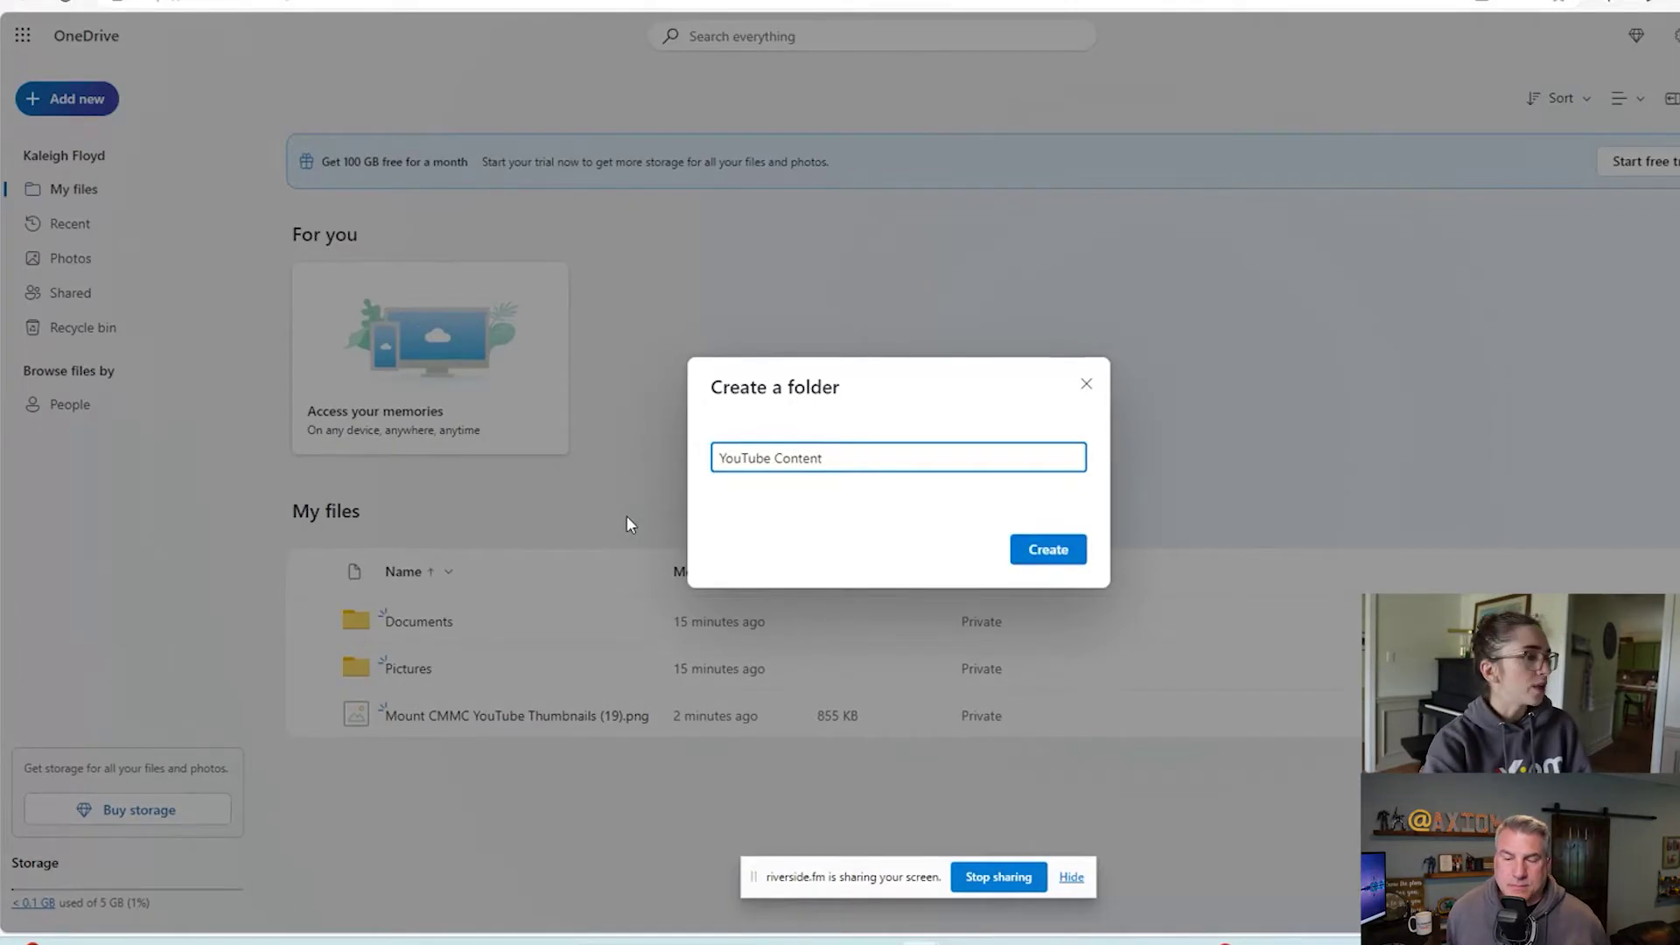
{"action": "left_click", "coordinate": [1040, 552]}
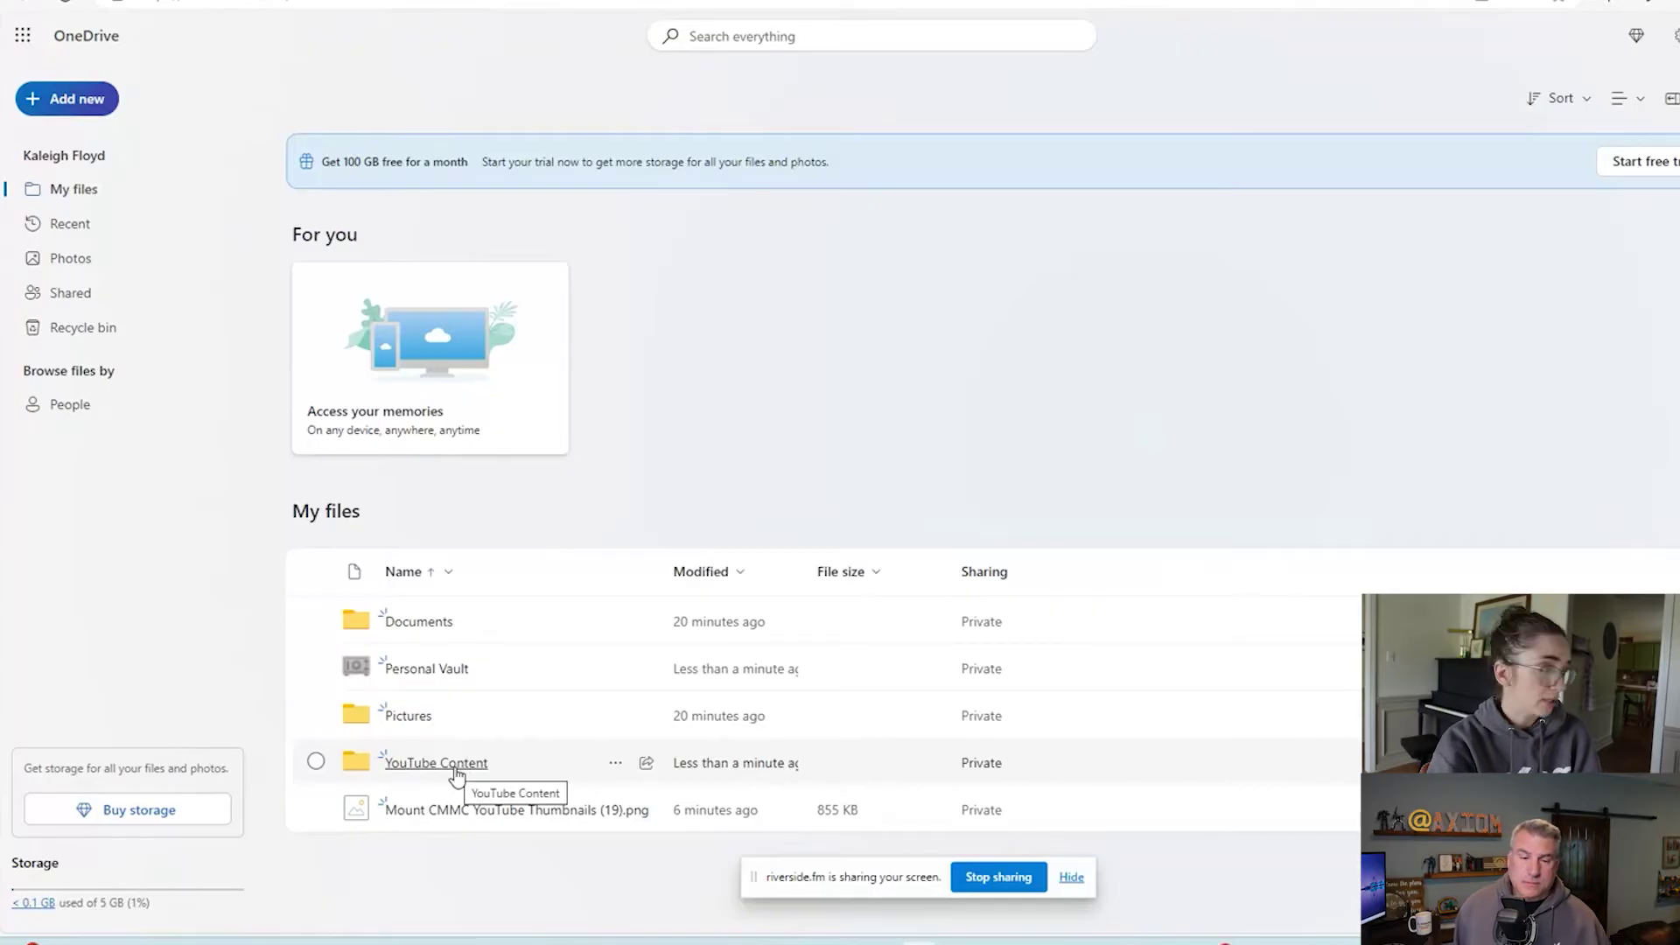
Inside YouTube Content, upload the Mount CMMC YouTube Thumbnails (19) (1) PNG from Downloads.
{"action": "left_click", "coordinate": [447, 763]}
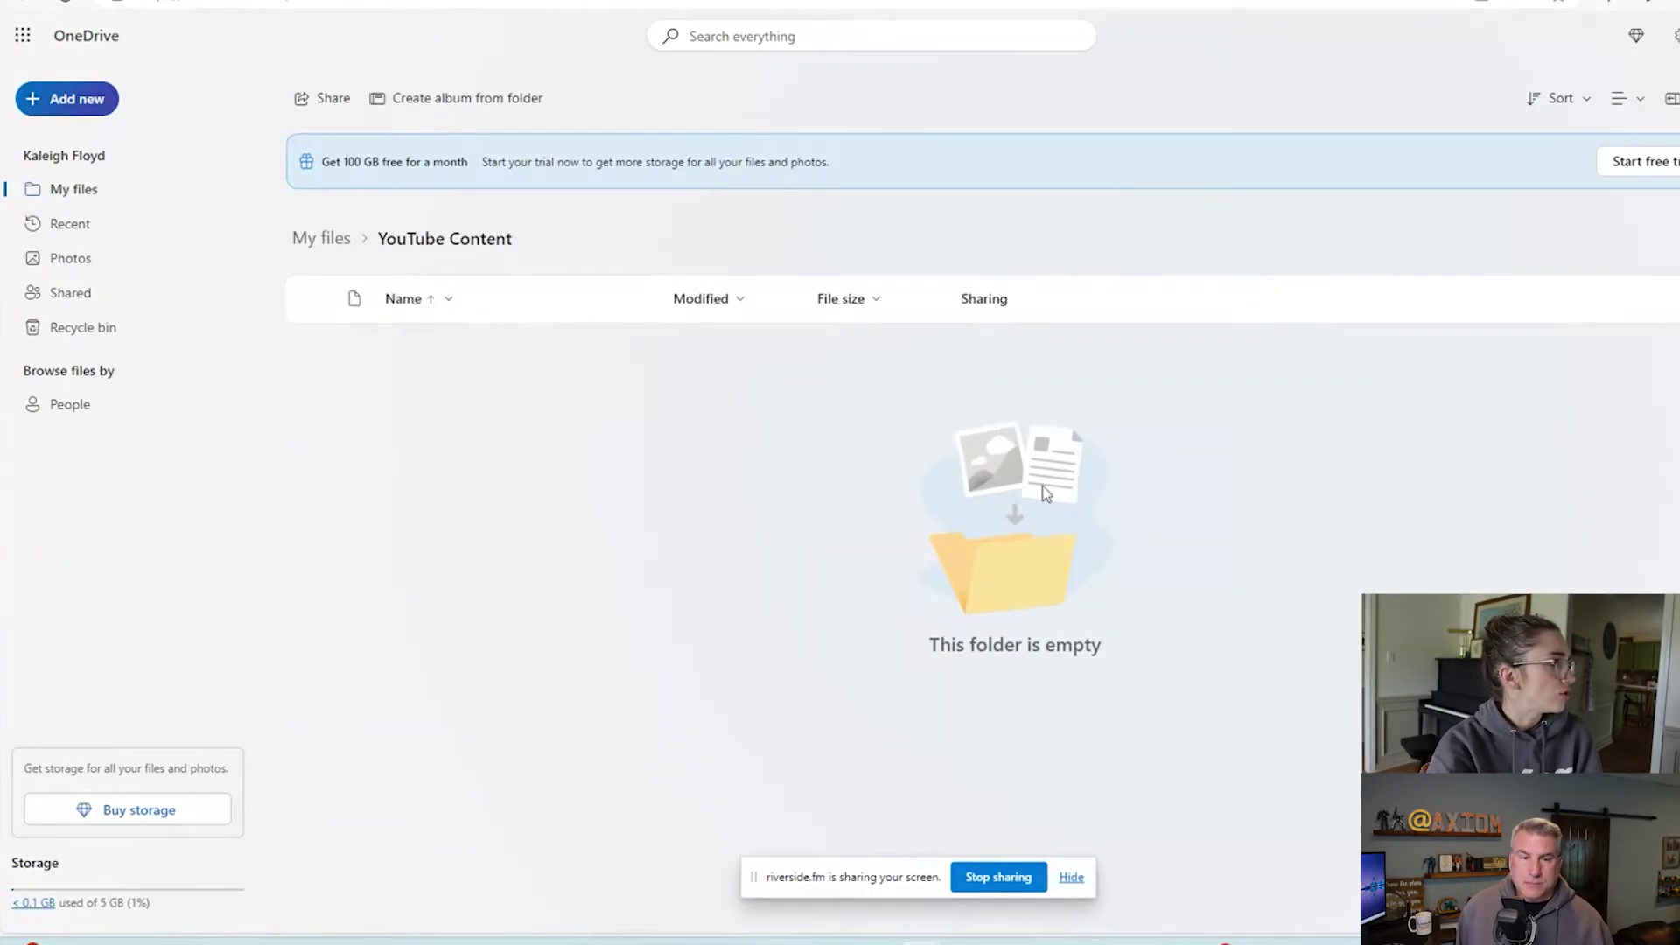
{"action": "left_click", "coordinate": [96, 109]}
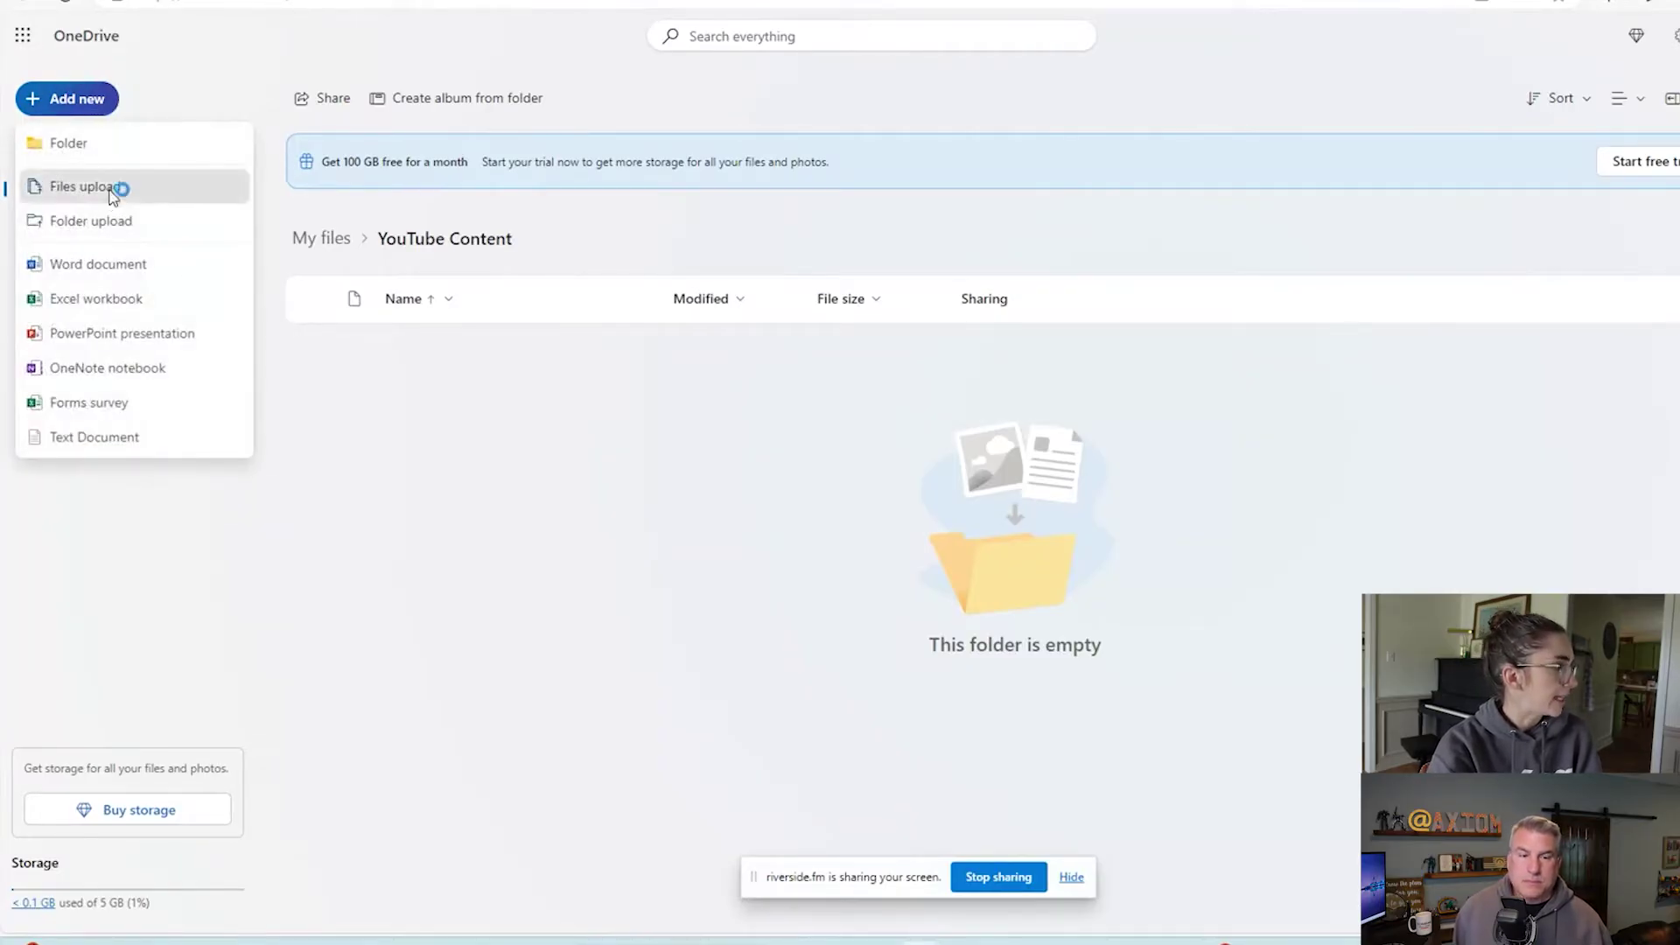
{"action": "left_click", "coordinate": [112, 187]}
{"action": "left_click", "coordinate": [333, 127]}
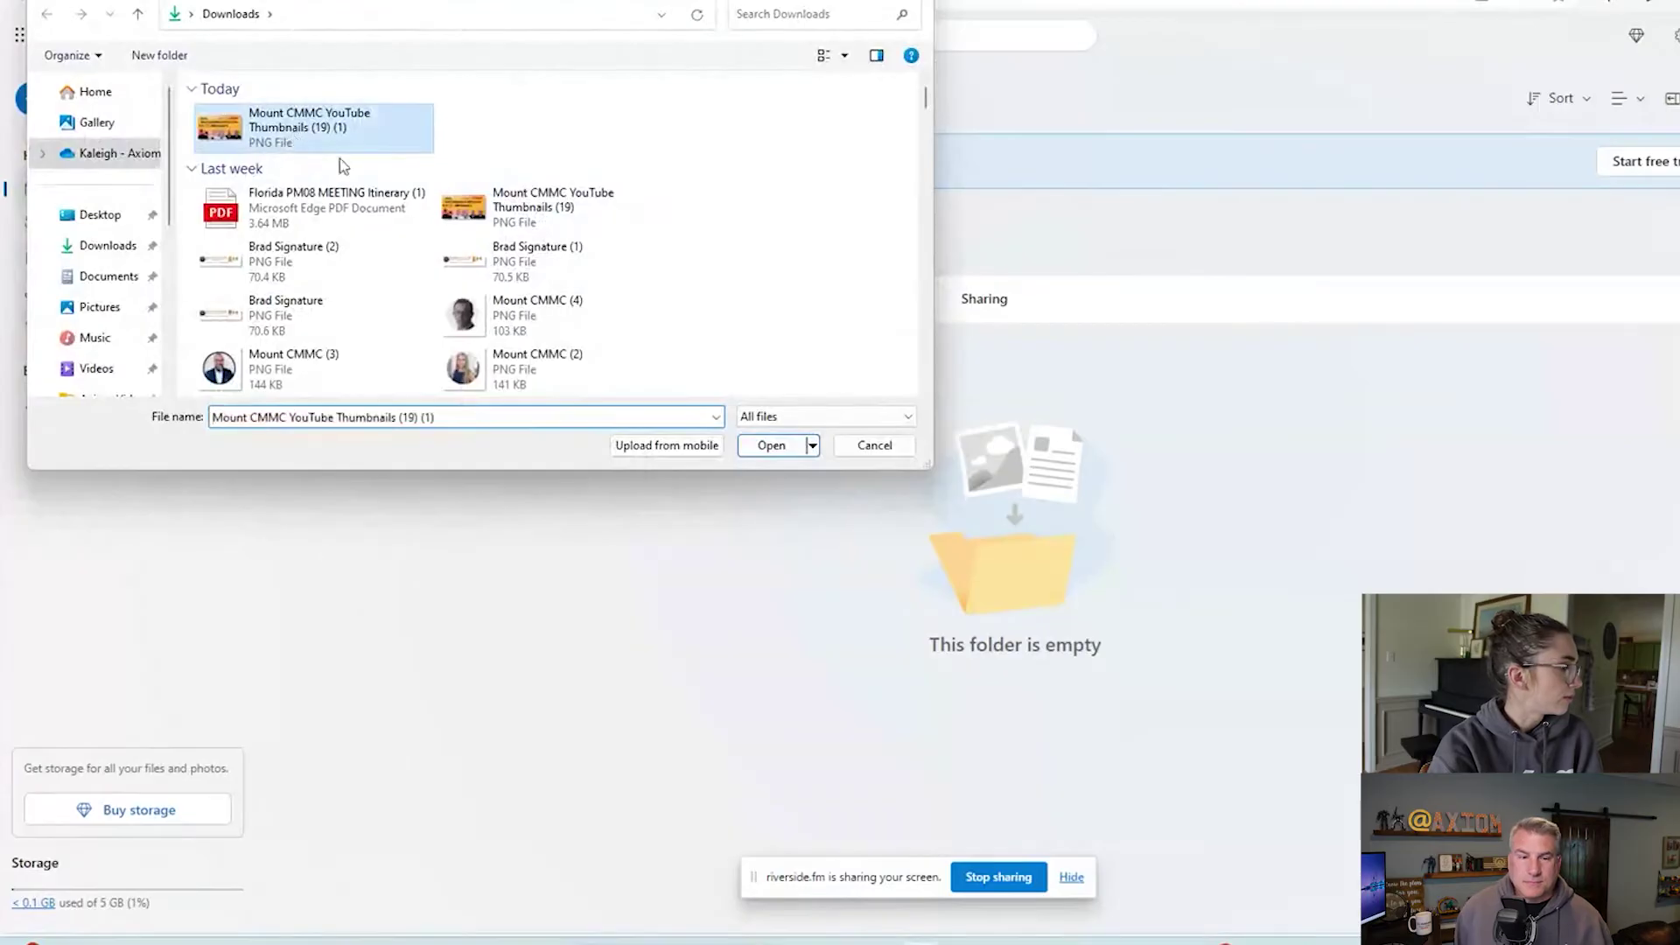
{"action": "left_click", "coordinate": [773, 446]}
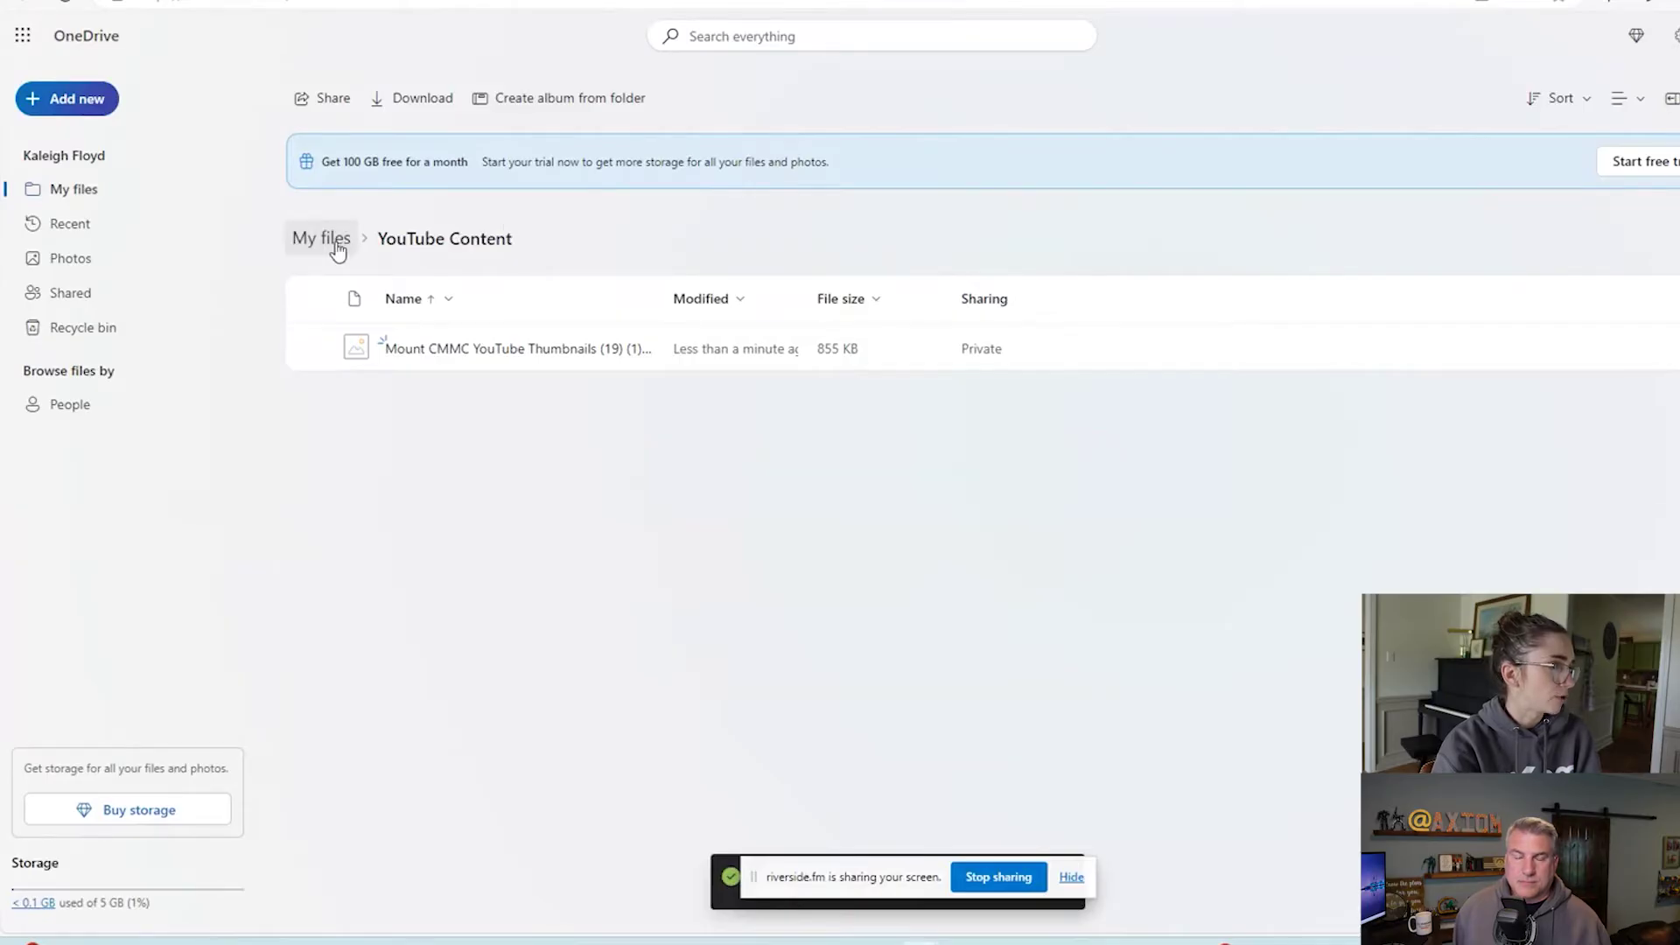
Return to My files, reopen the YouTube Content folder and start sharing it.
{"action": "left_click", "coordinate": [58, 191]}
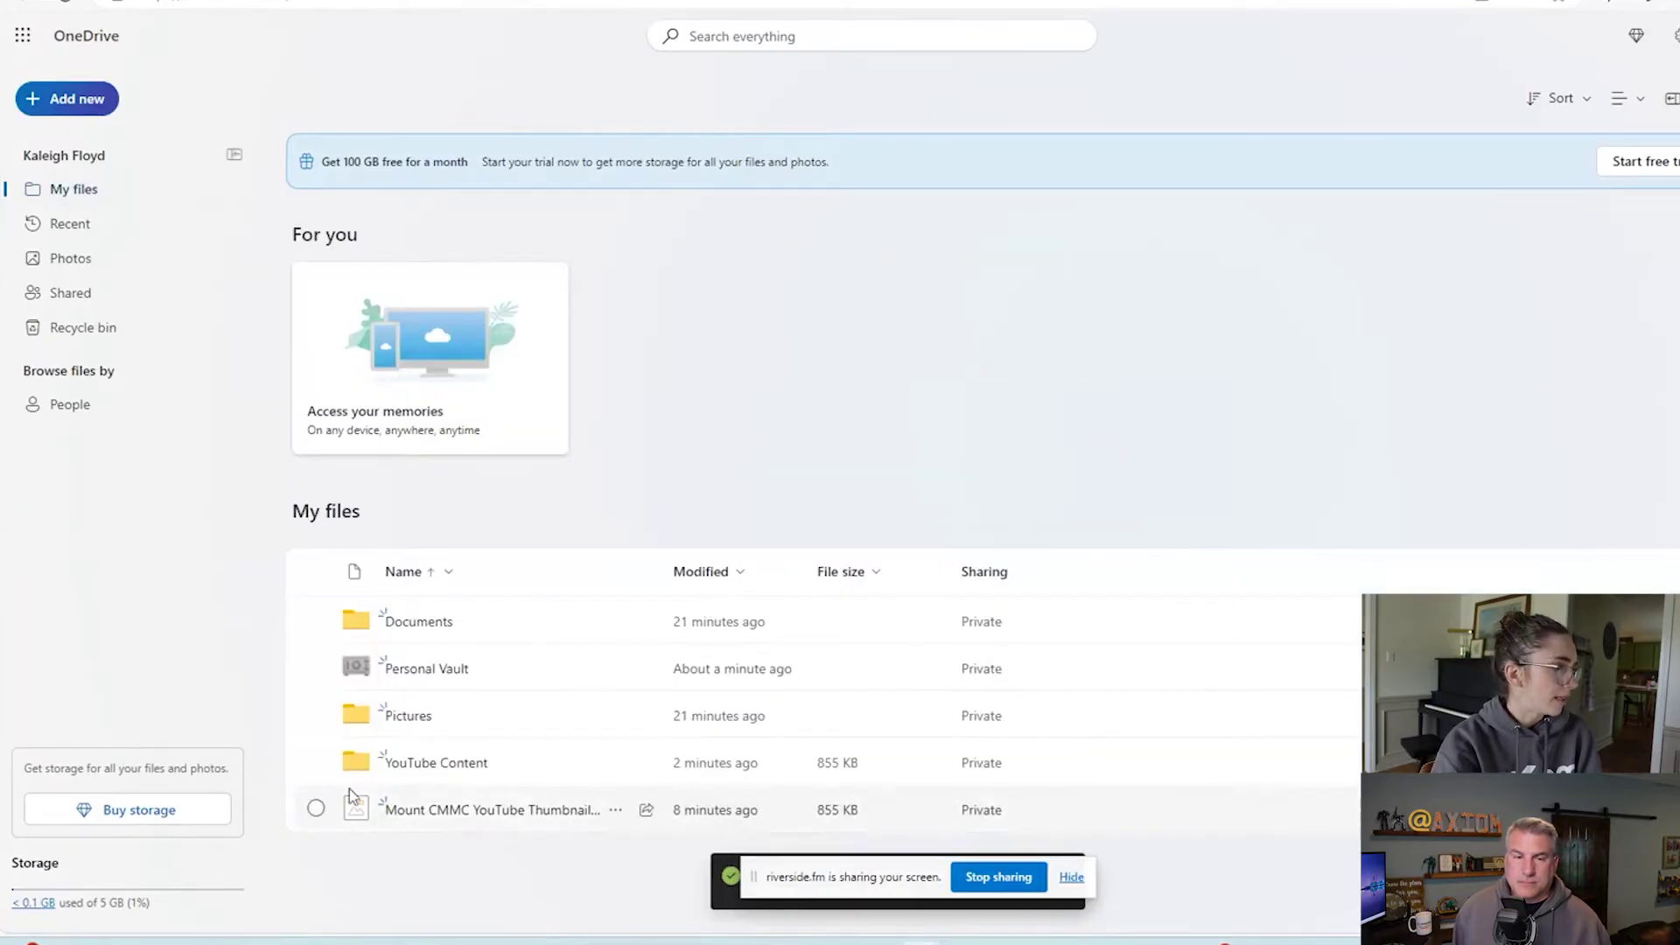
{"action": "left_click", "coordinate": [461, 765]}
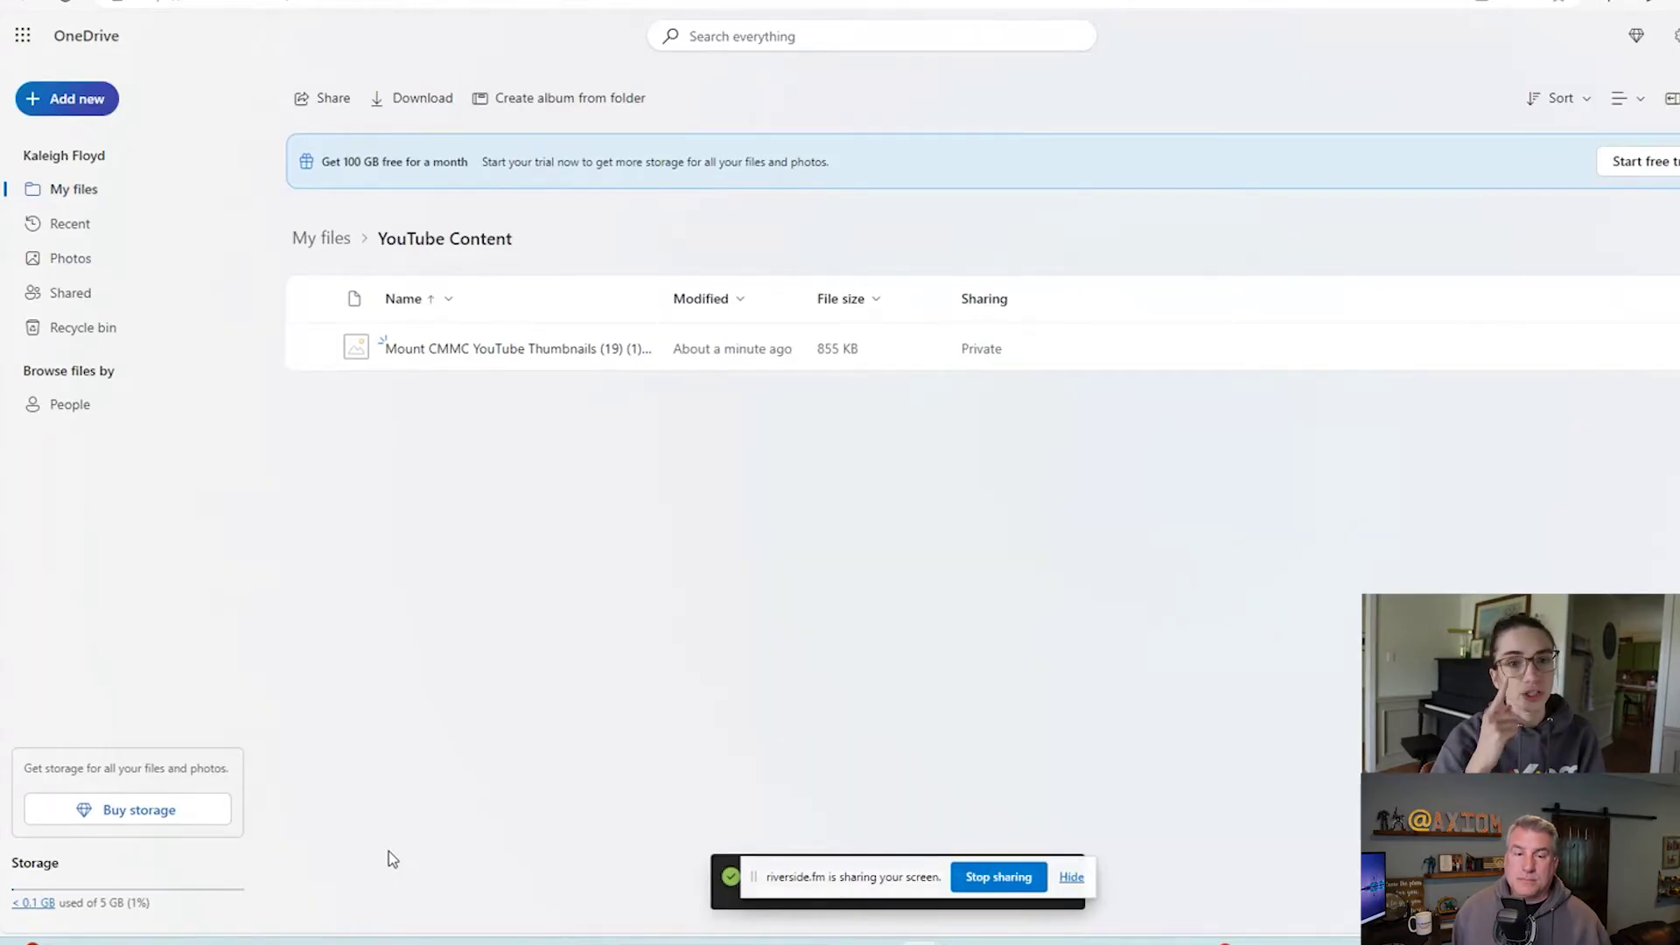
{"action": "left_click", "coordinate": [341, 112]}
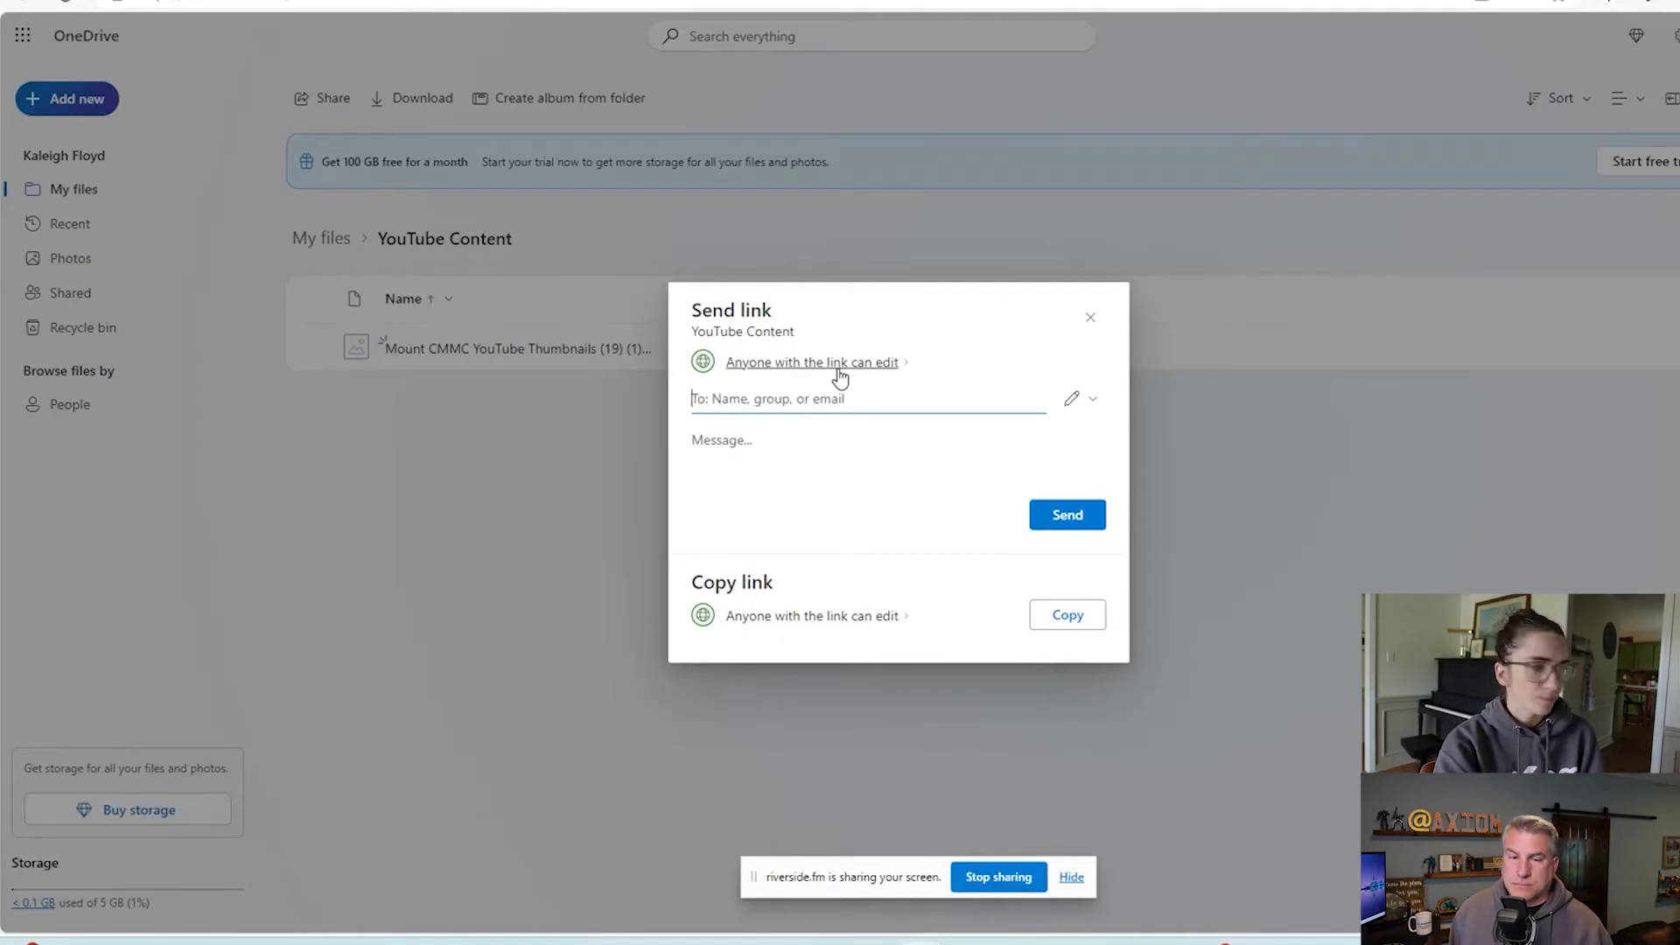
Change the folder's link access from Anyone to Specific people, keeping edit permission.
{"action": "left_click", "coordinate": [836, 367]}
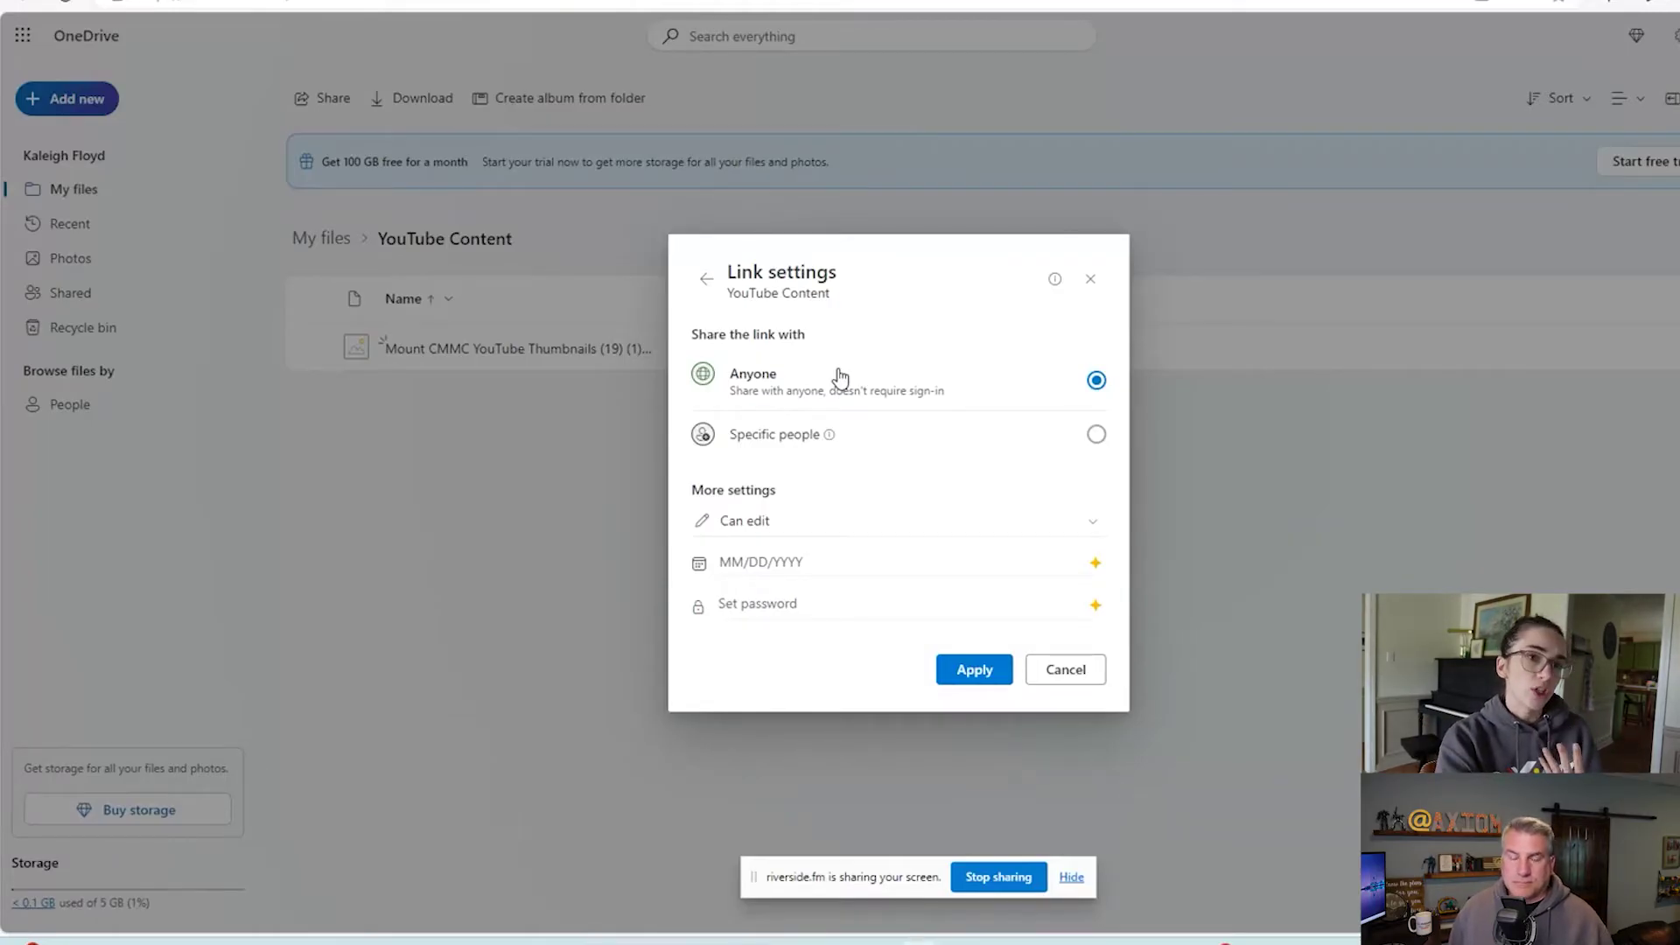
{"action": "left_click", "coordinate": [782, 448]}
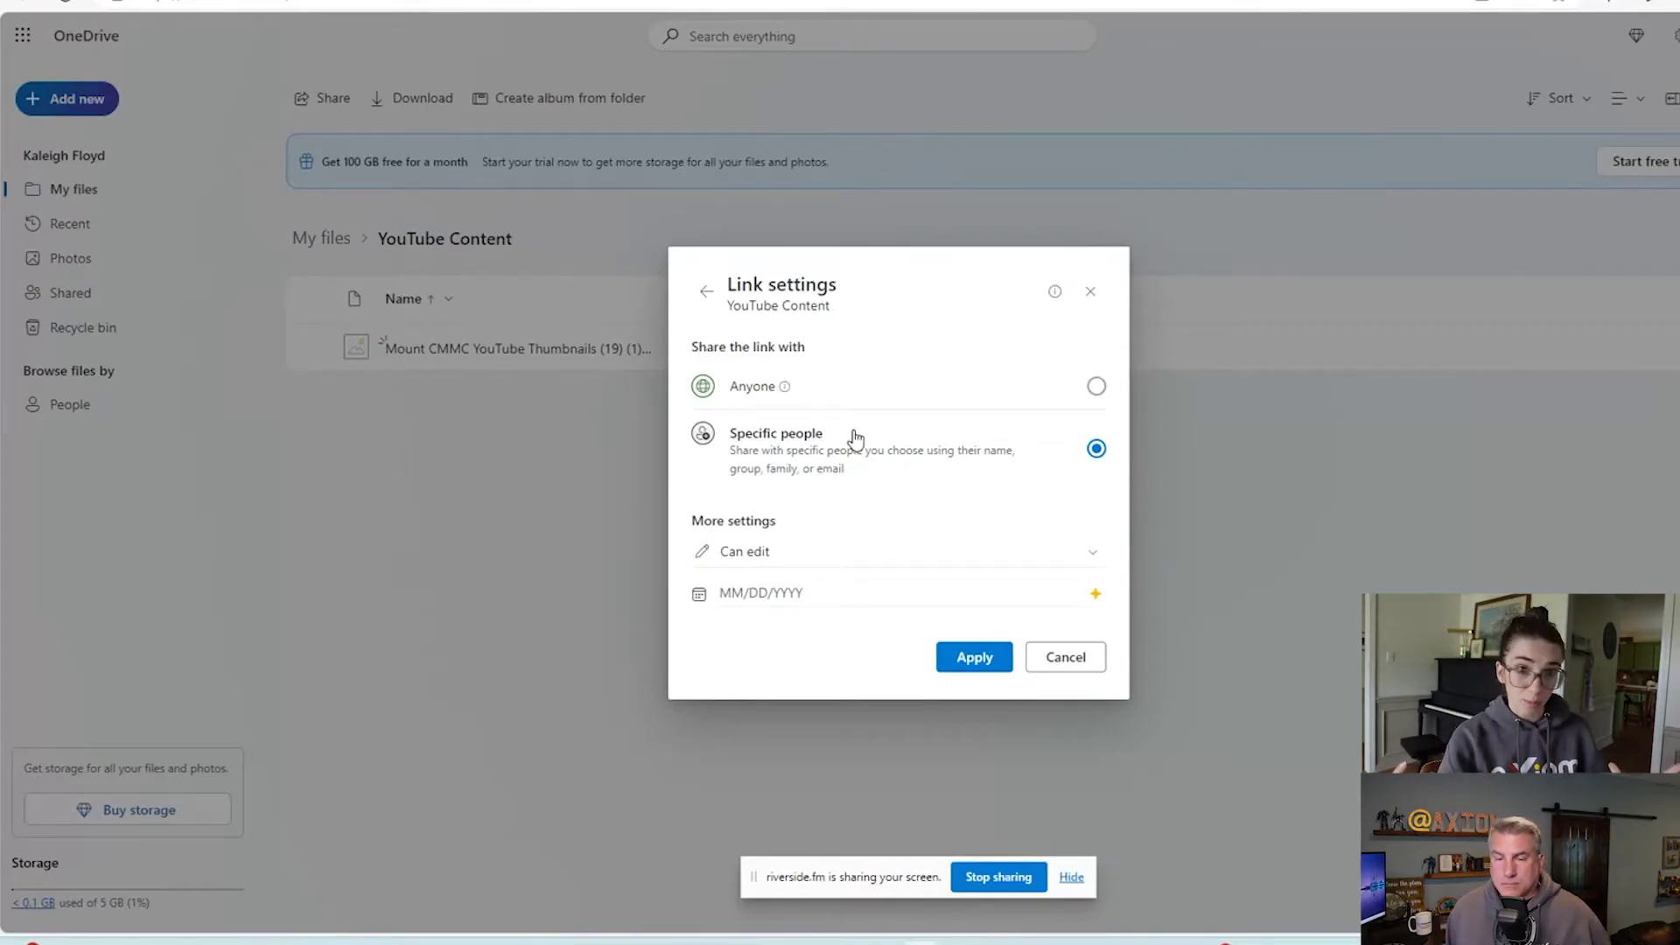
{"action": "left_click", "coordinate": [812, 563]}
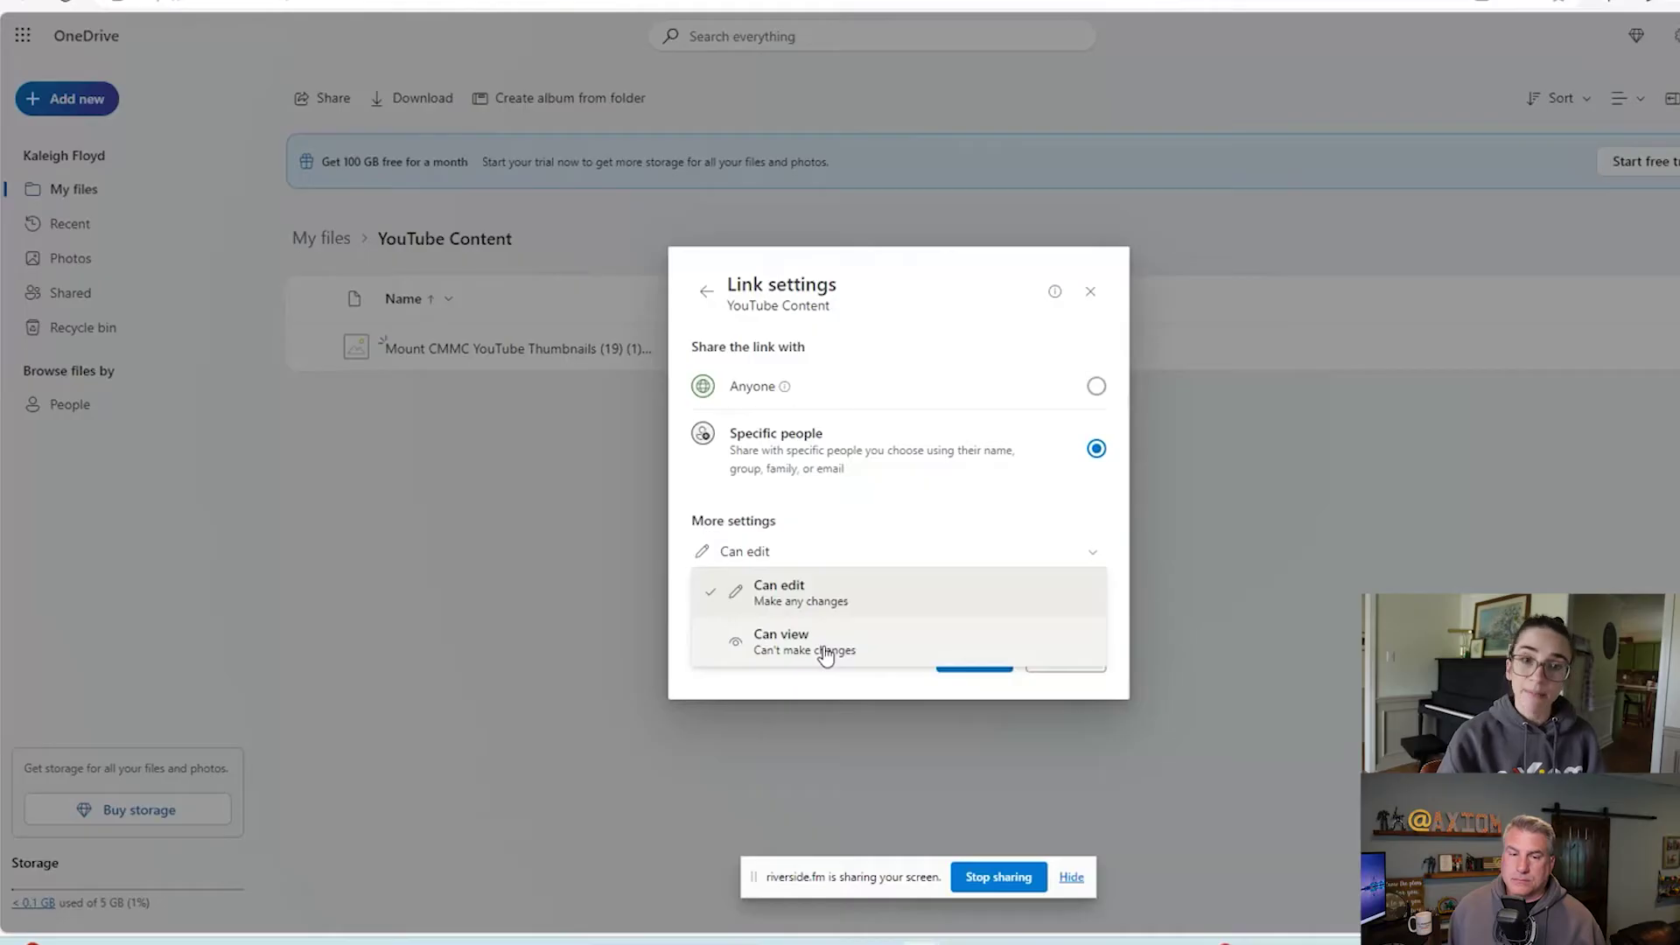
{"action": "left_click", "coordinate": [916, 513]}
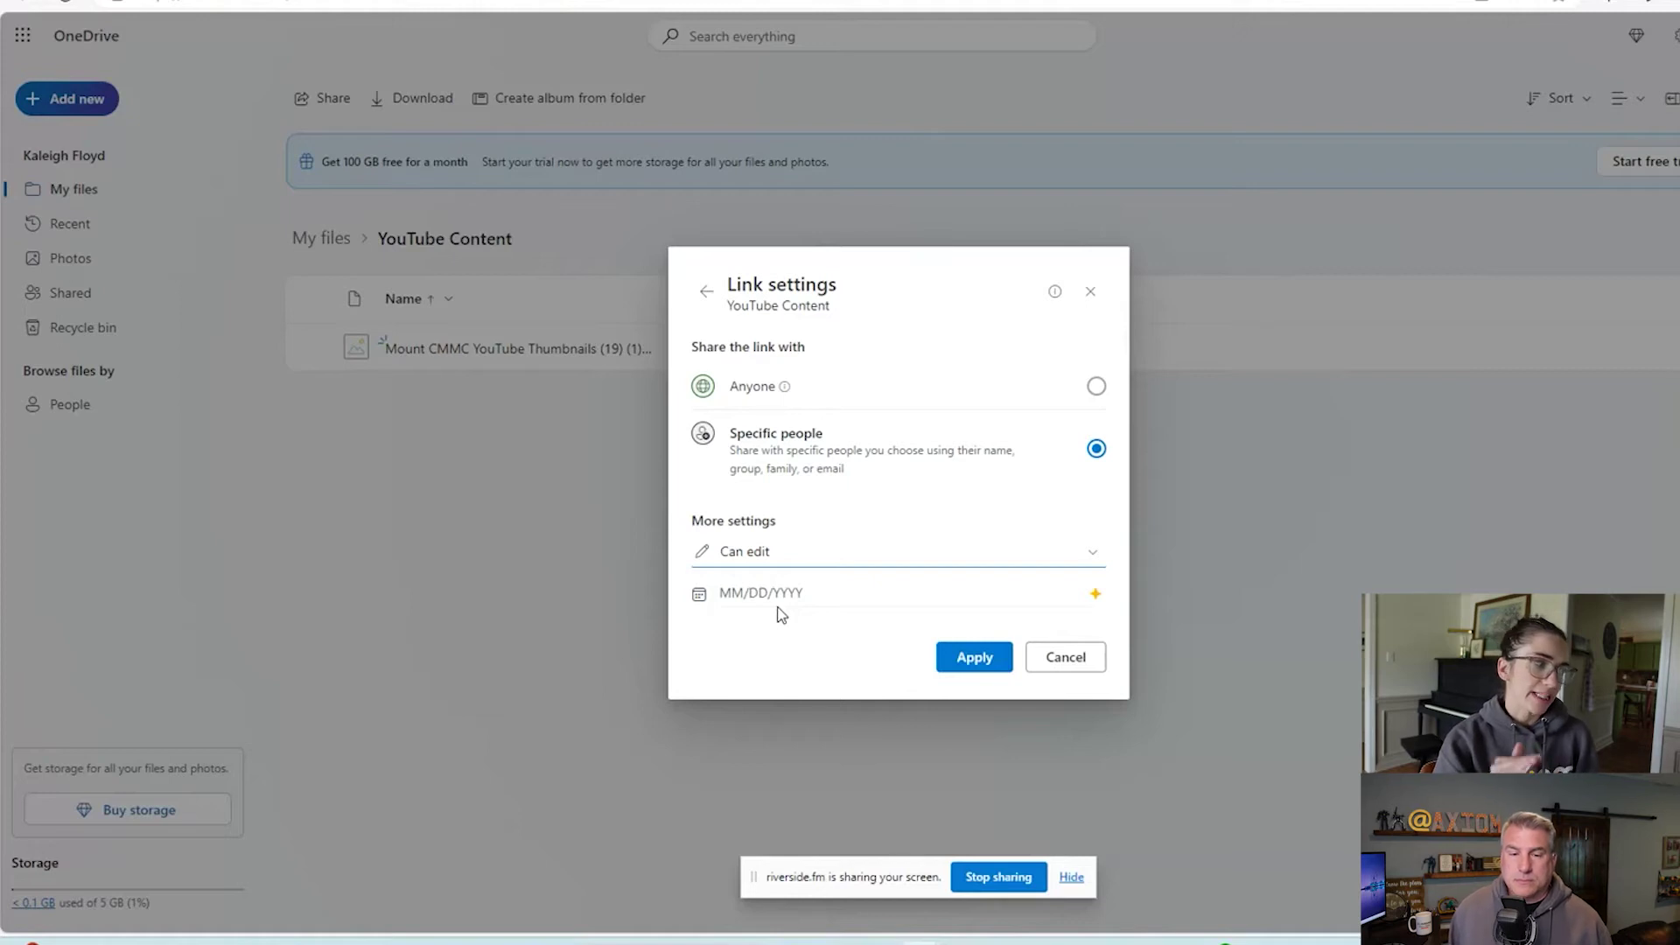
Try setting a link expiry date (premium-only), then switch link access back to Anyone.
{"action": "left_click", "coordinate": [737, 597]}
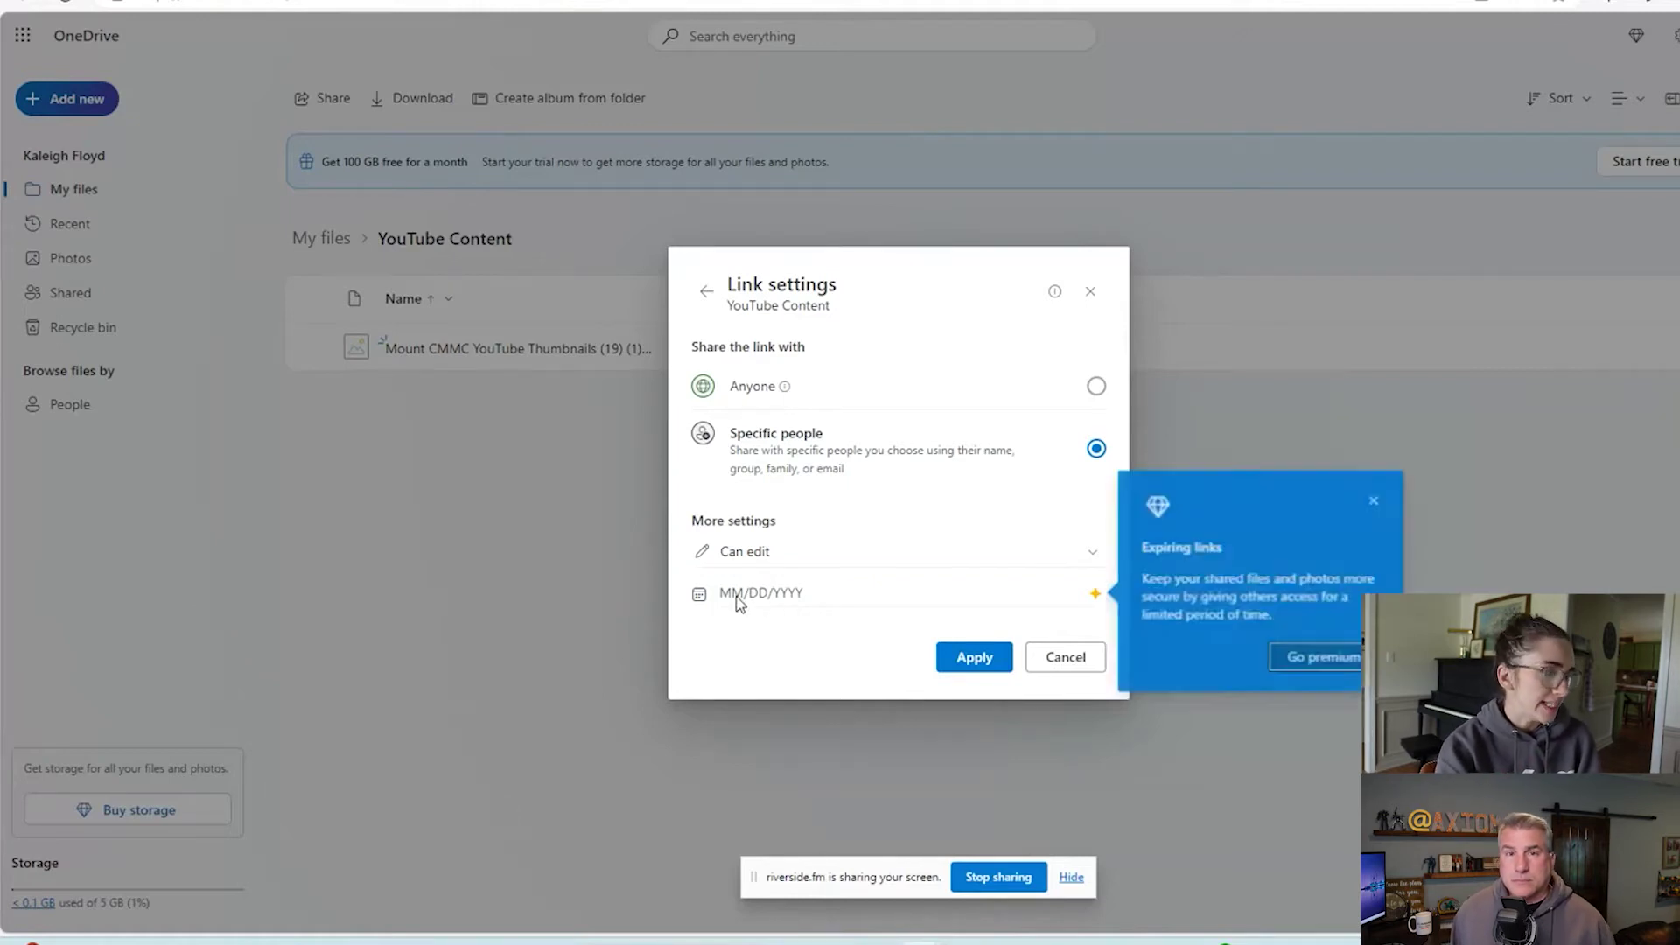
{"action": "left_click", "coordinate": [1374, 499]}
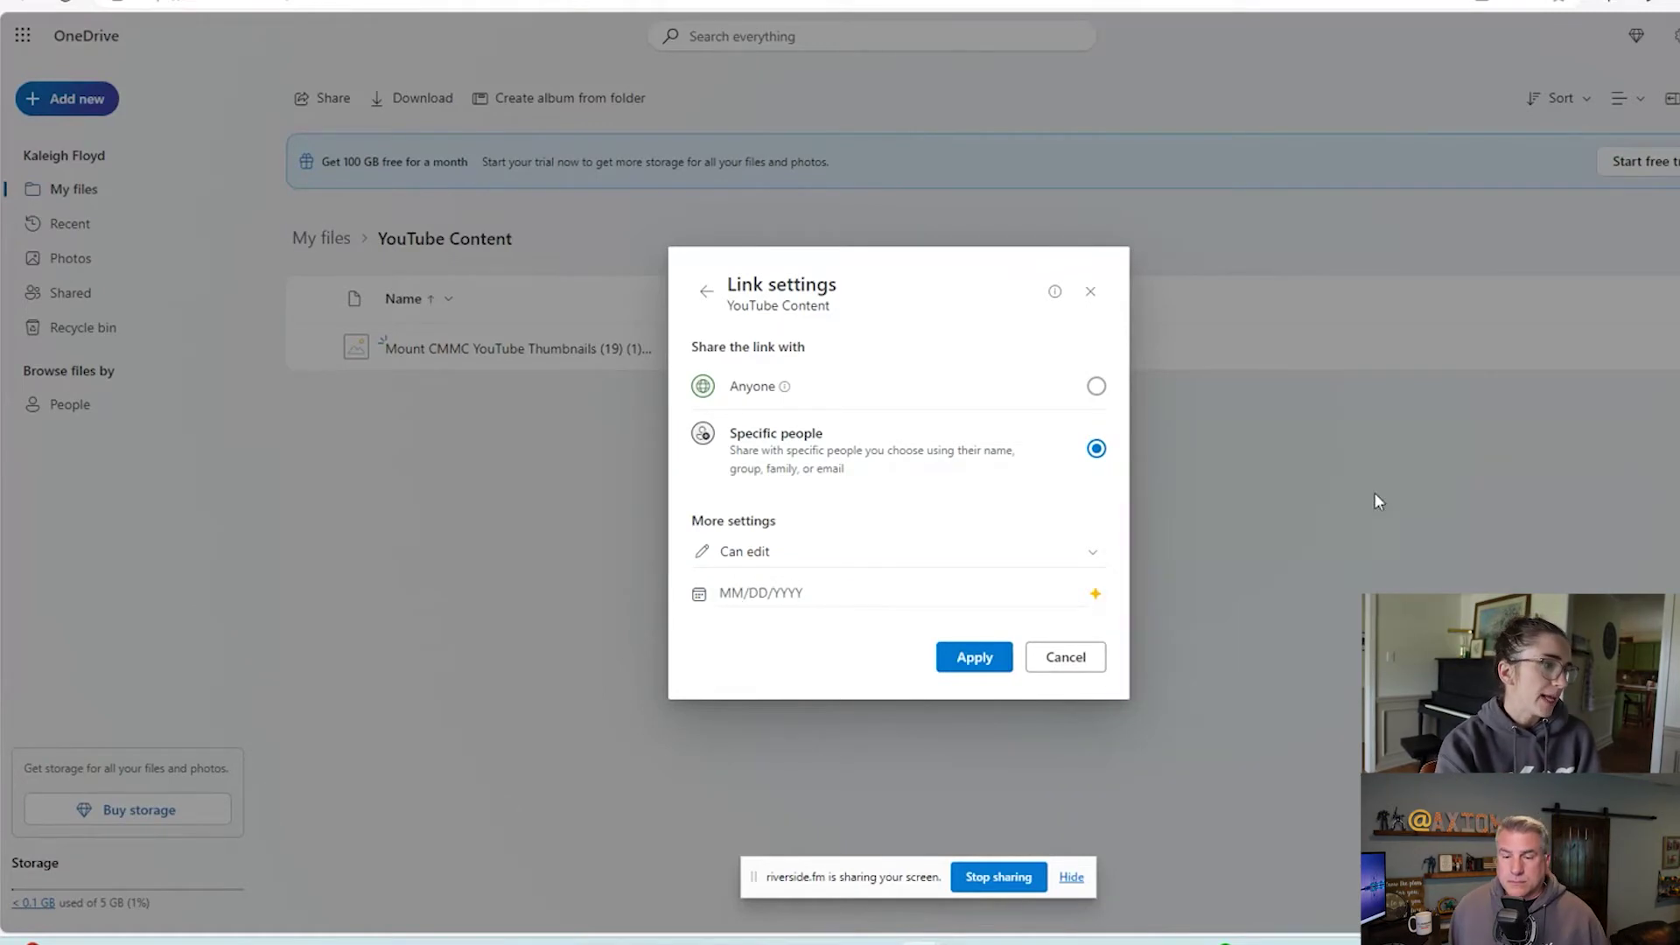
{"action": "left_click", "coordinate": [735, 600]}
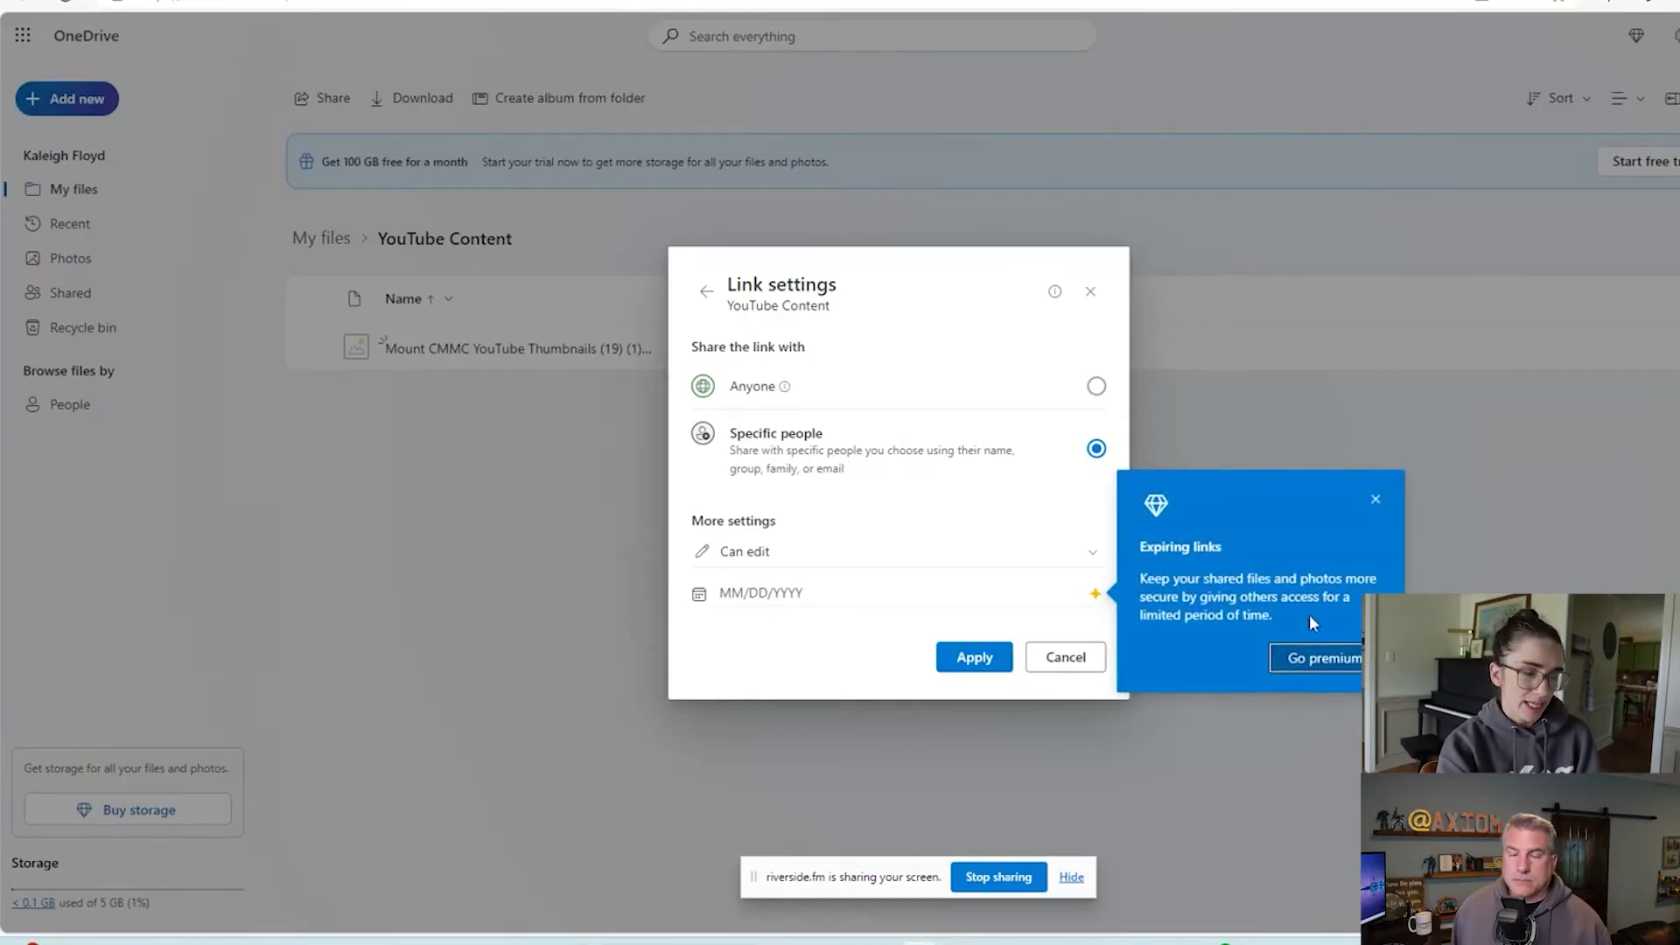
{"action": "left_click", "coordinate": [1374, 498]}
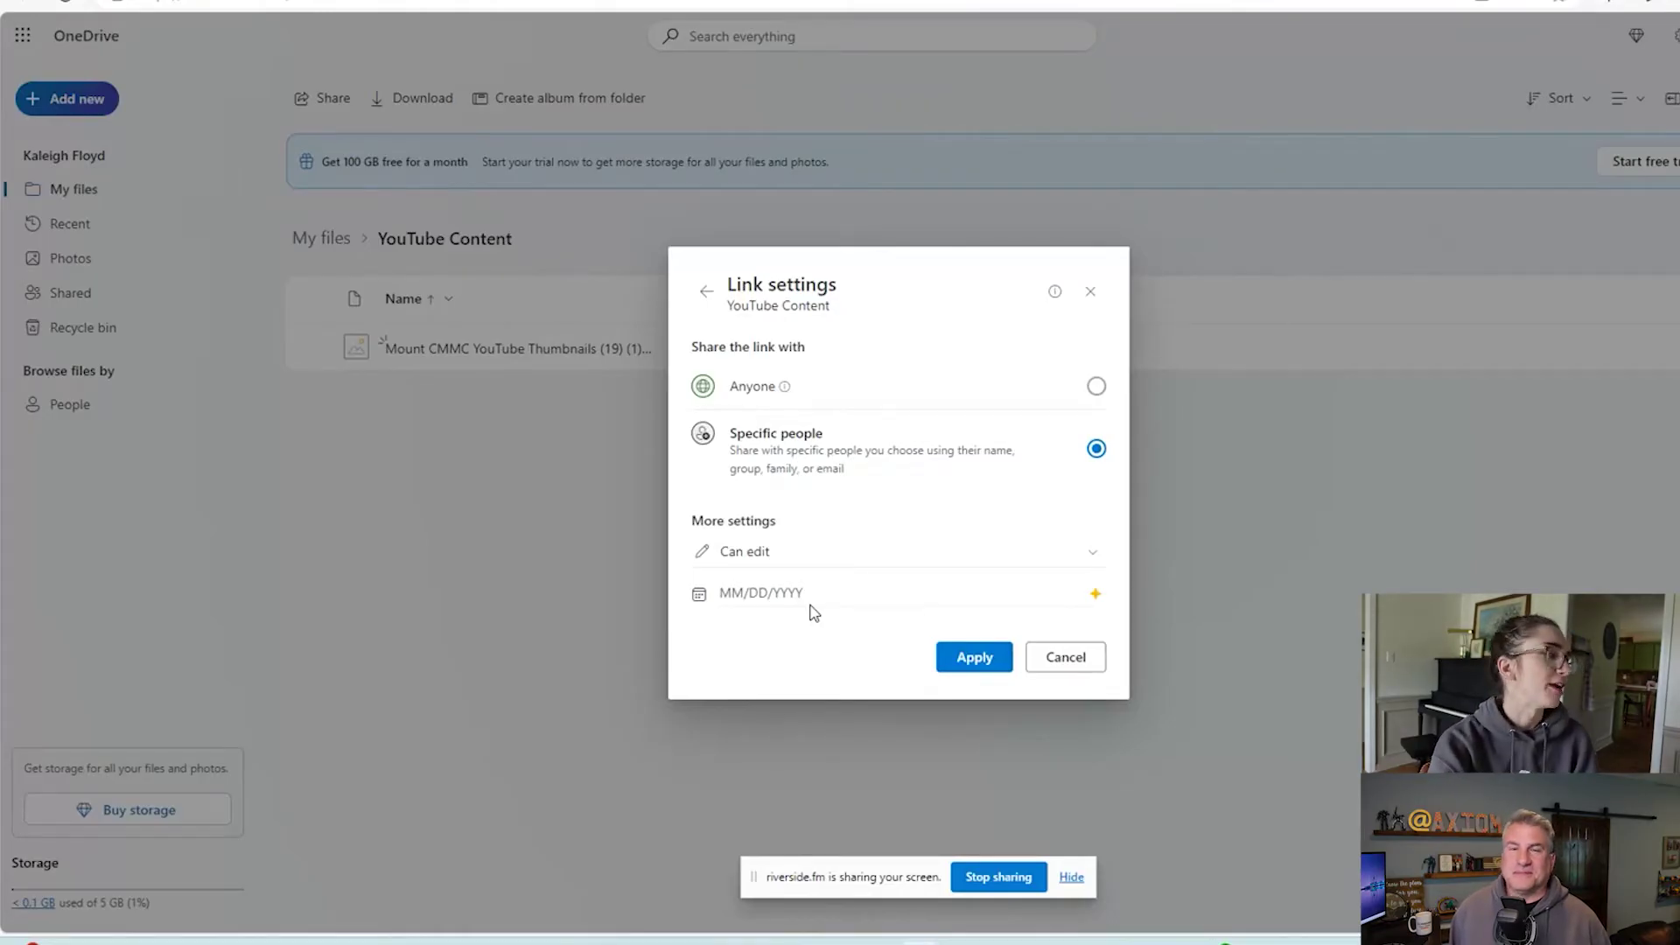
{"action": "left_click", "coordinate": [1002, 389]}
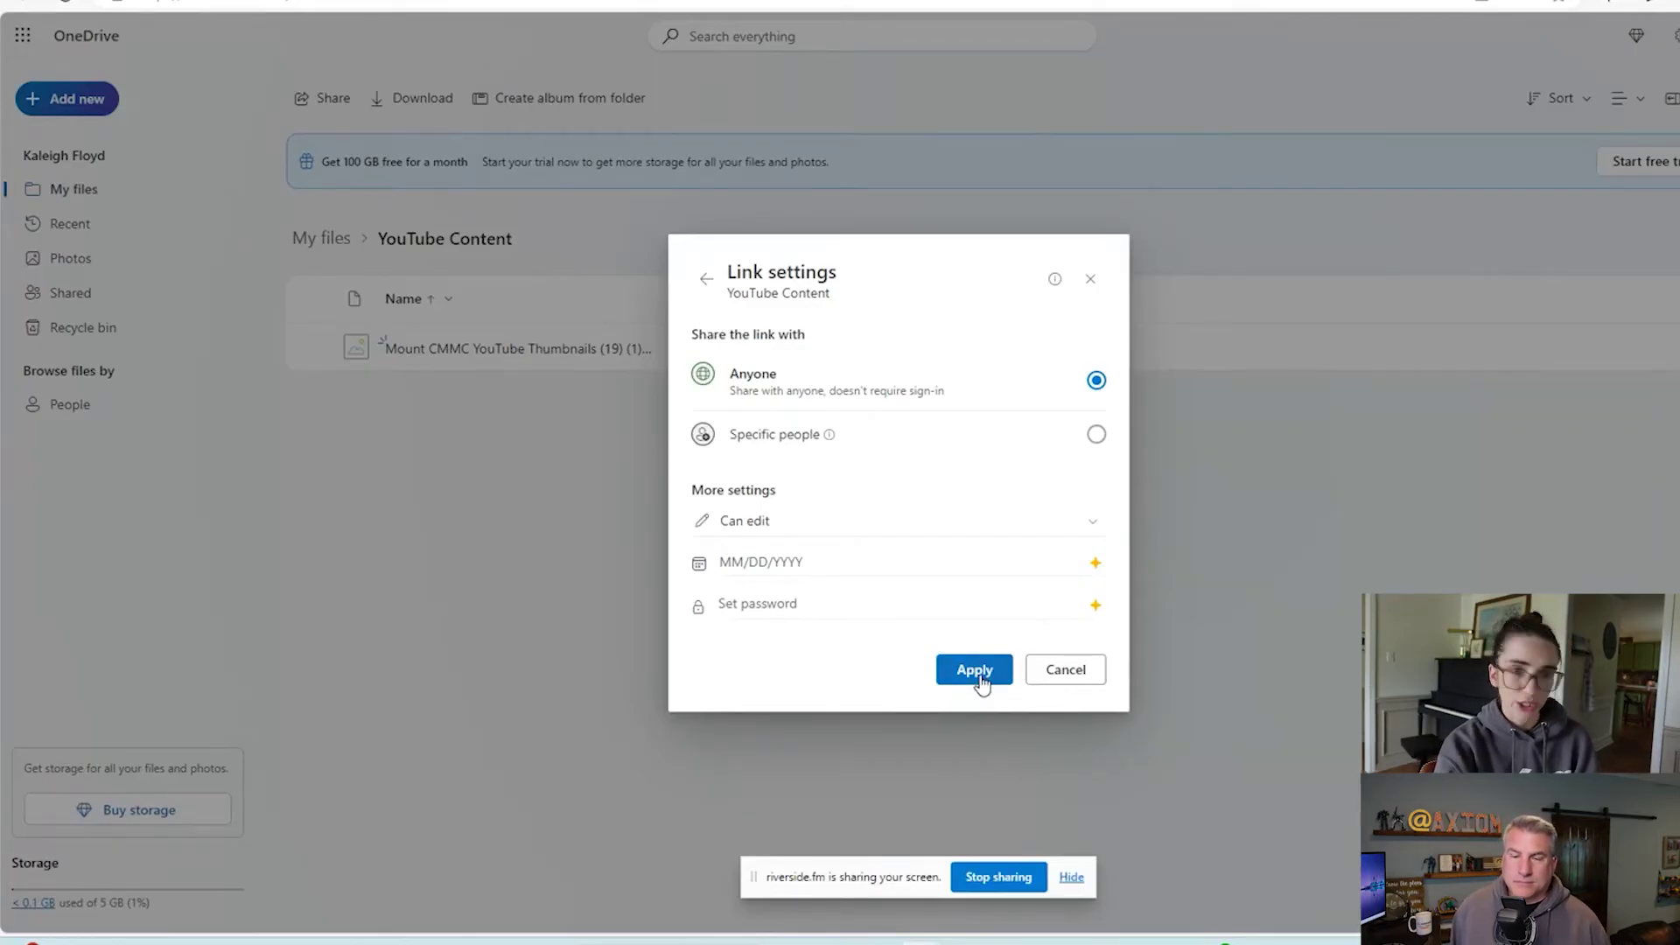
Apply the Anyone-can-edit link settings to return to the Send link dialog.
{"action": "left_click", "coordinate": [981, 682]}
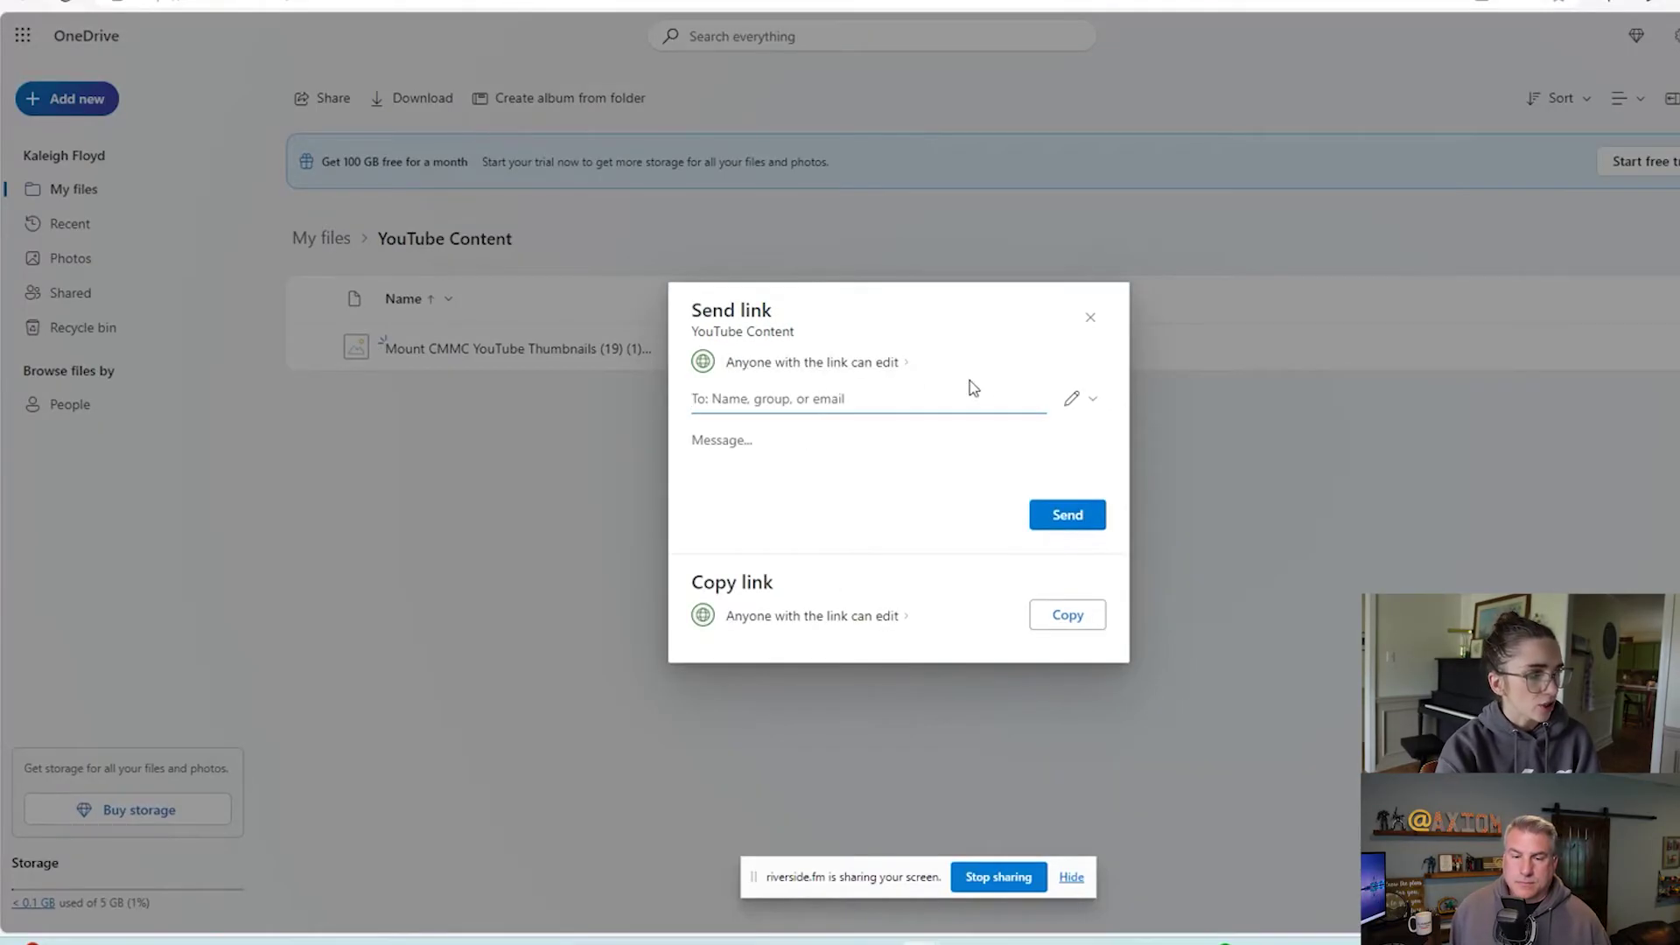
{"action": "left_click", "coordinate": [855, 365]}
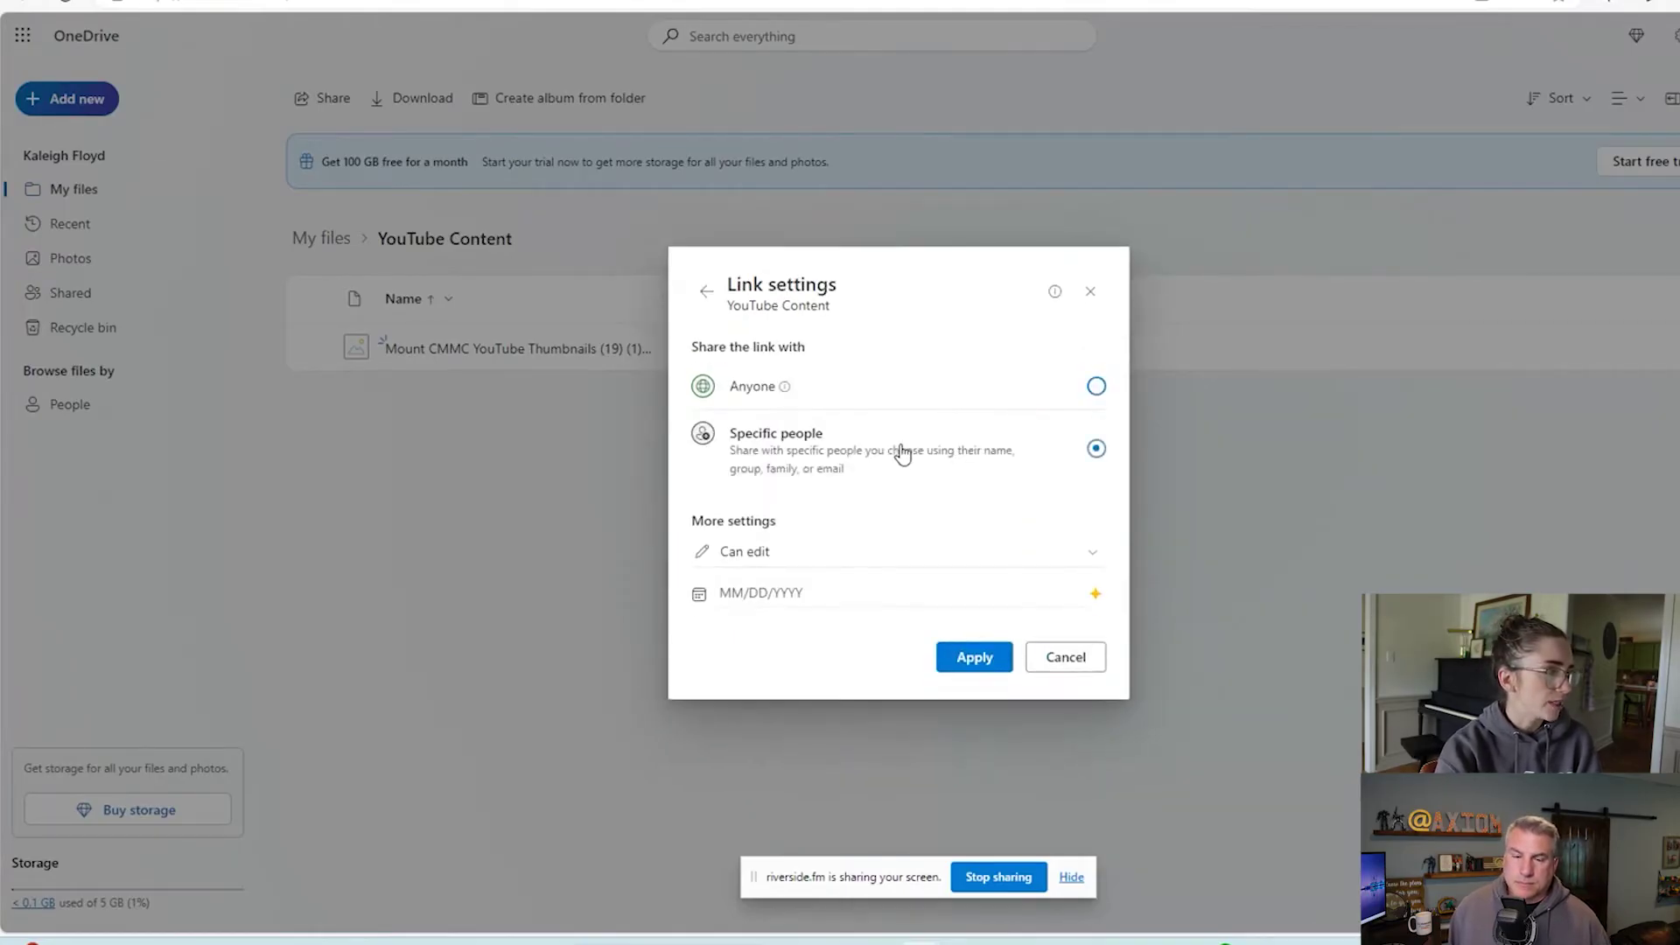
{"action": "left_click", "coordinate": [902, 454]}
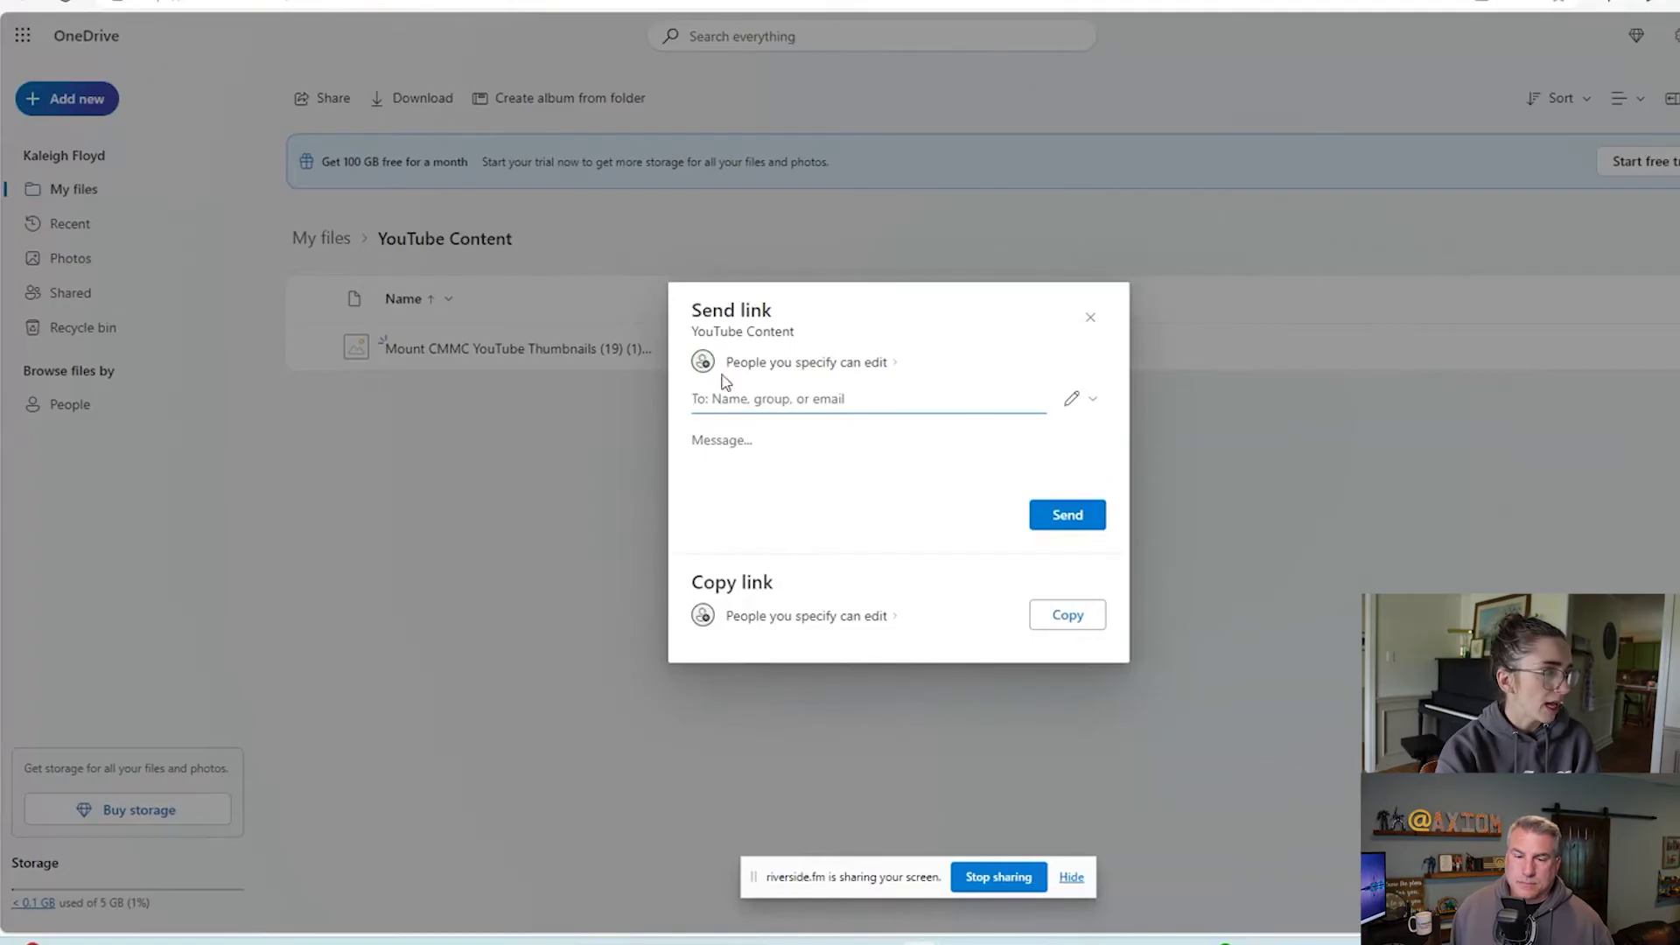
{"action": "left_click", "coordinate": [882, 370]}
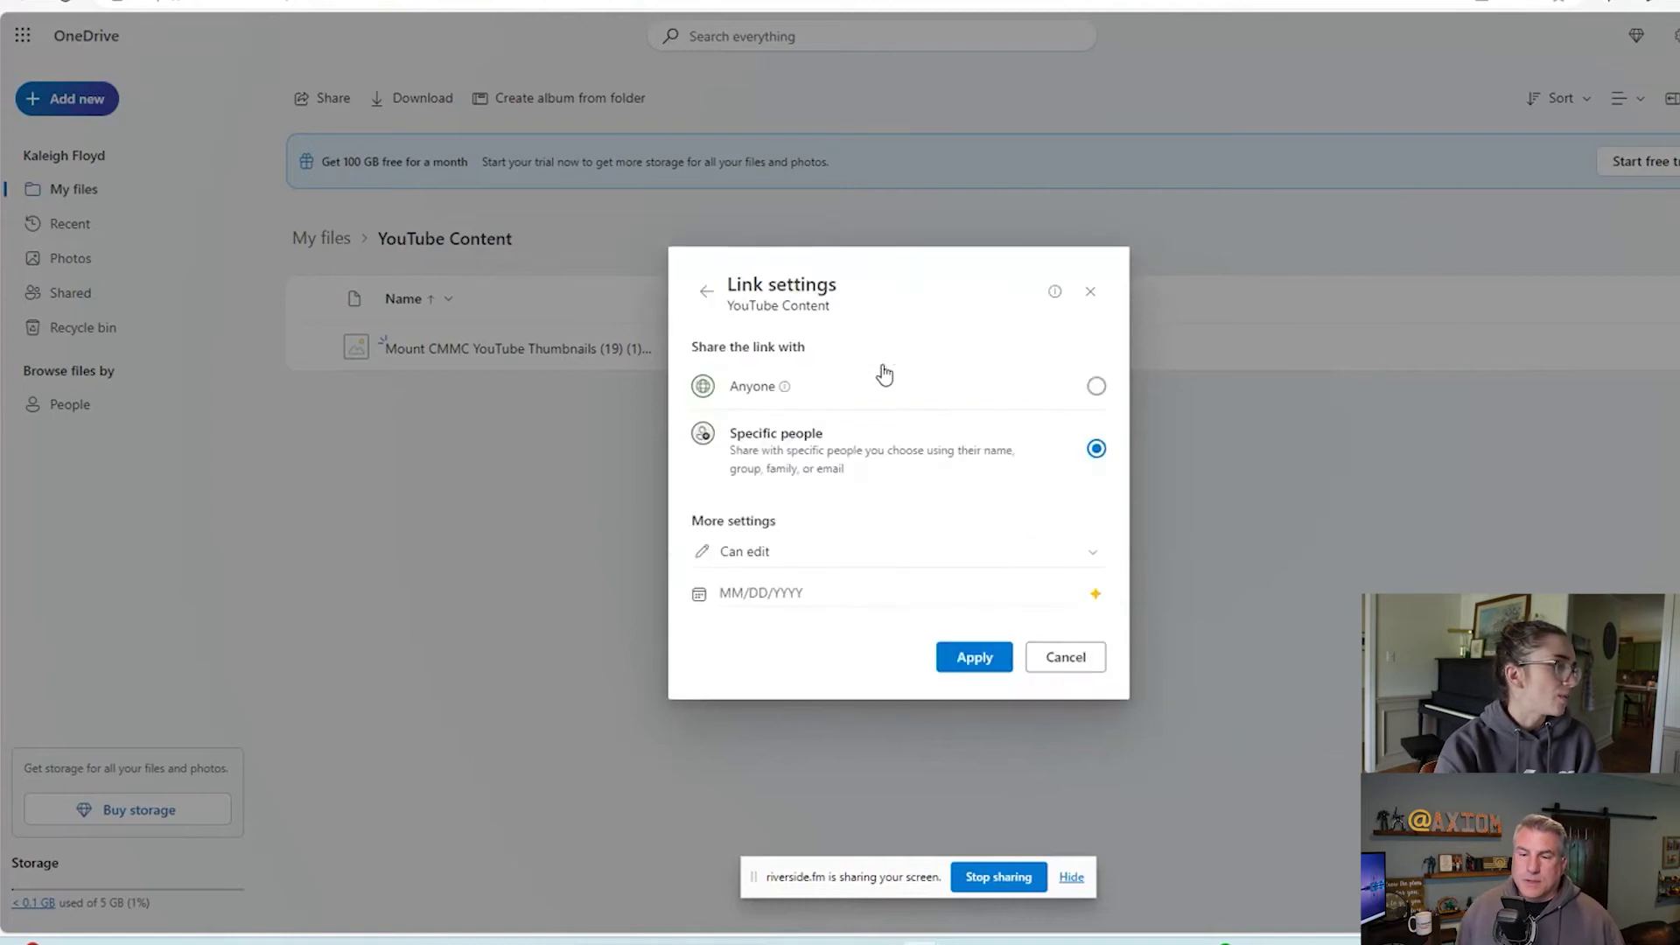
{"action": "left_click", "coordinate": [945, 404]}
{"action": "left_click", "coordinate": [987, 670]}
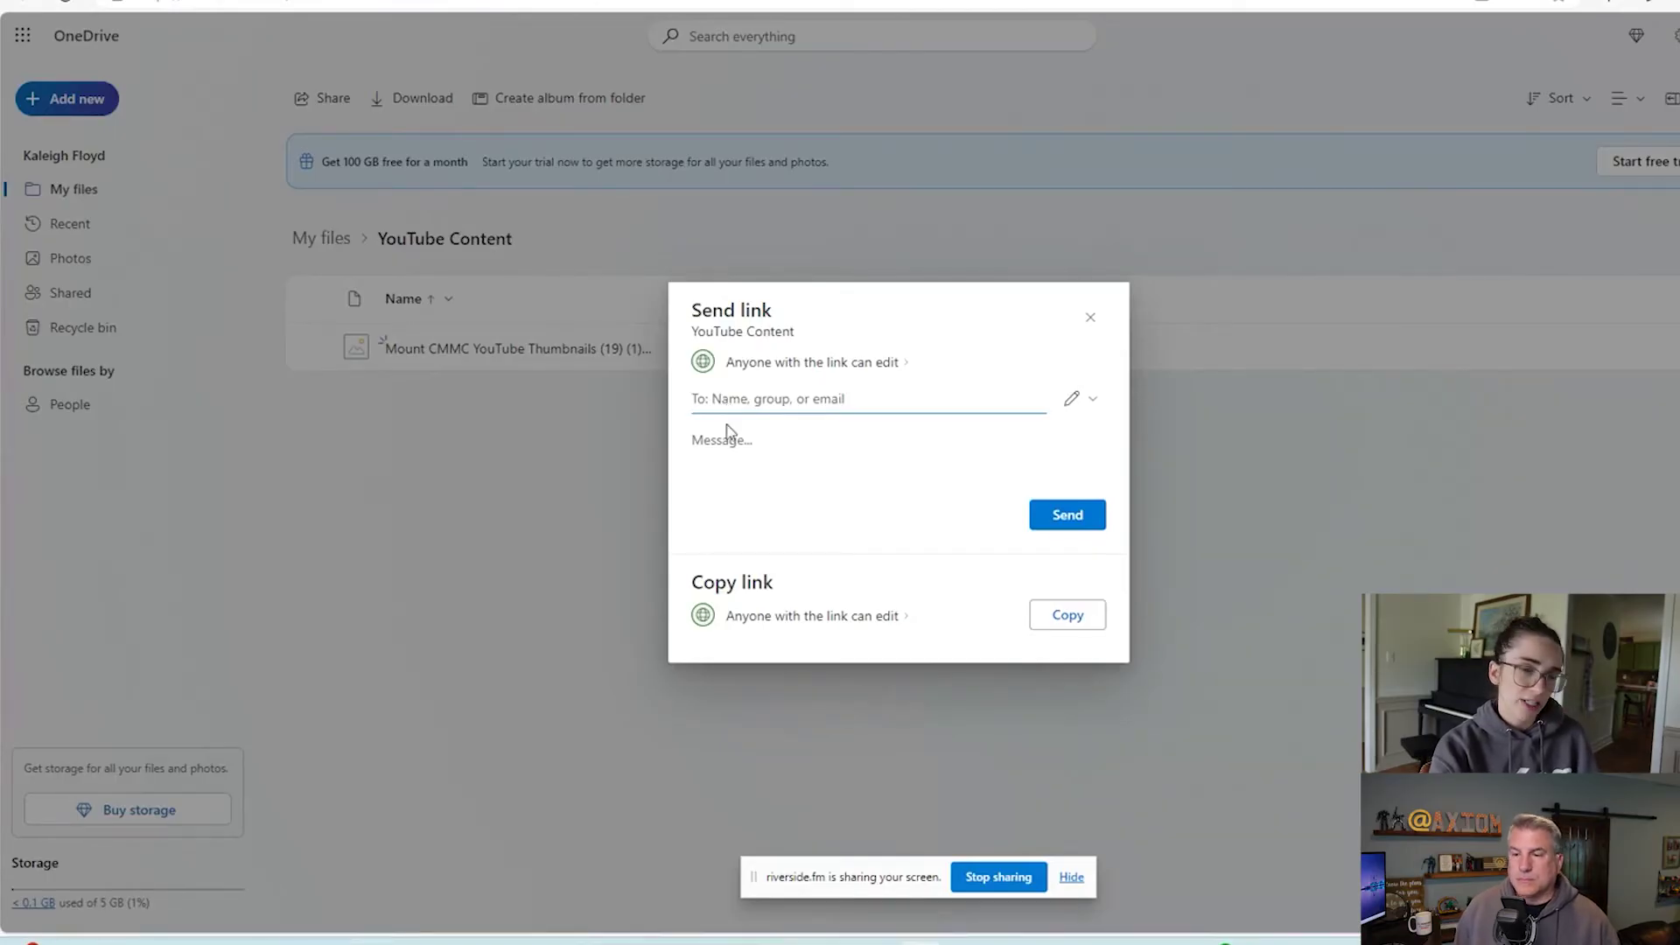
Focus the message box and reveal the link's Can edit / Can view permission choices.
{"action": "left_click", "coordinate": [730, 461]}
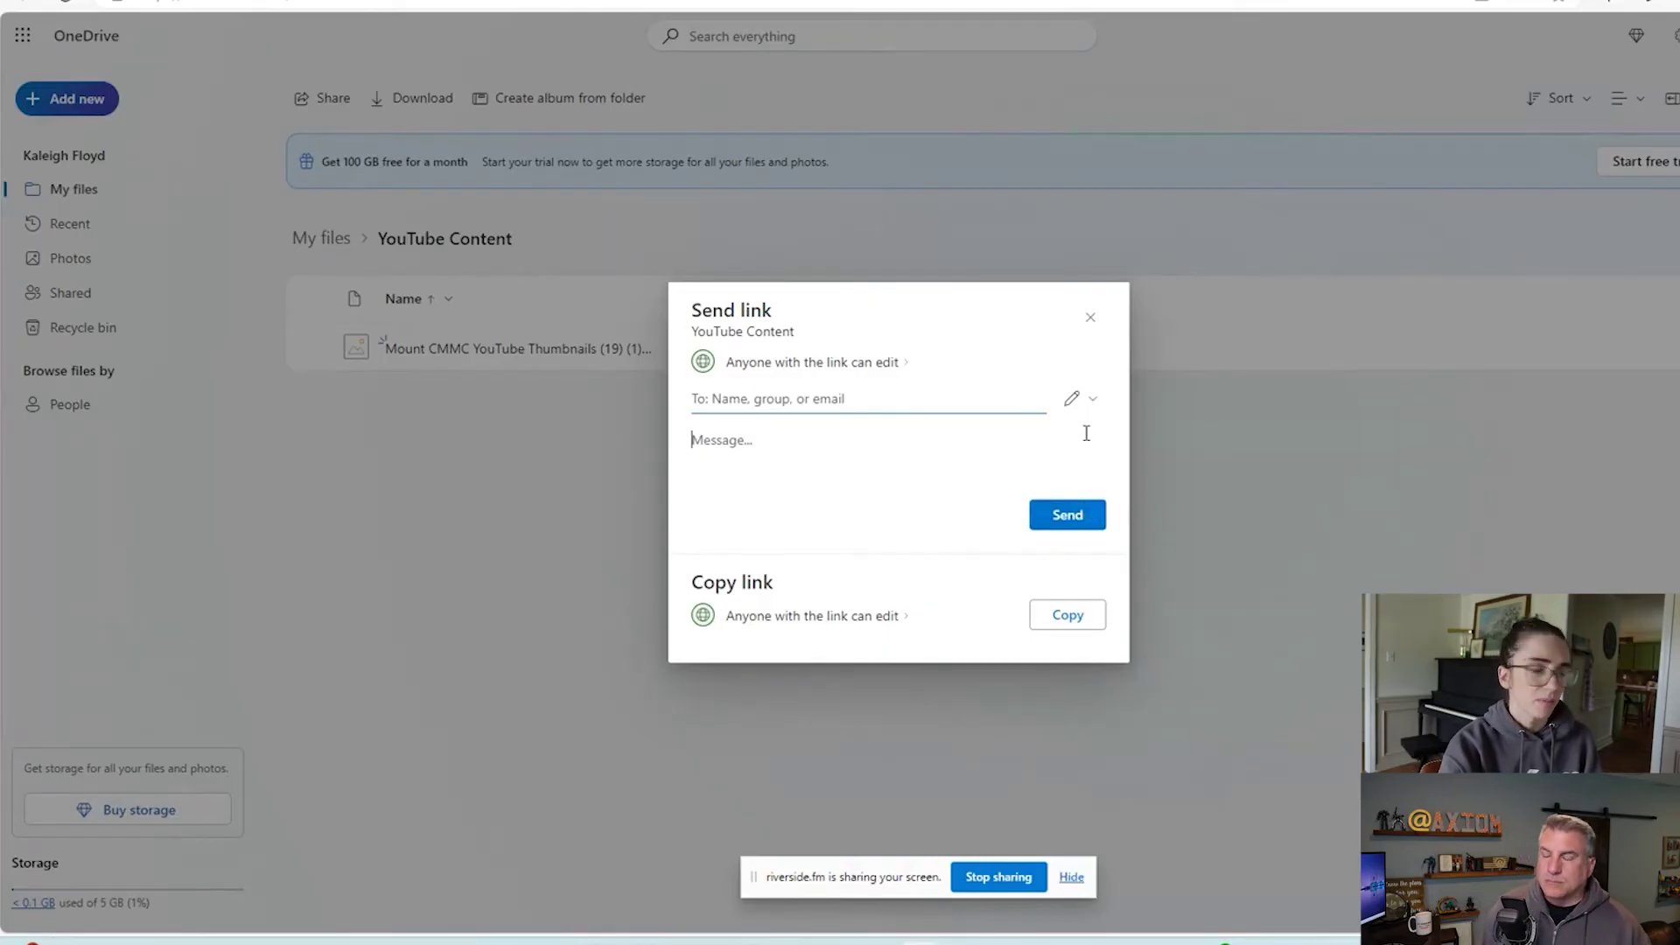
{"action": "left_click", "coordinate": [1083, 404]}
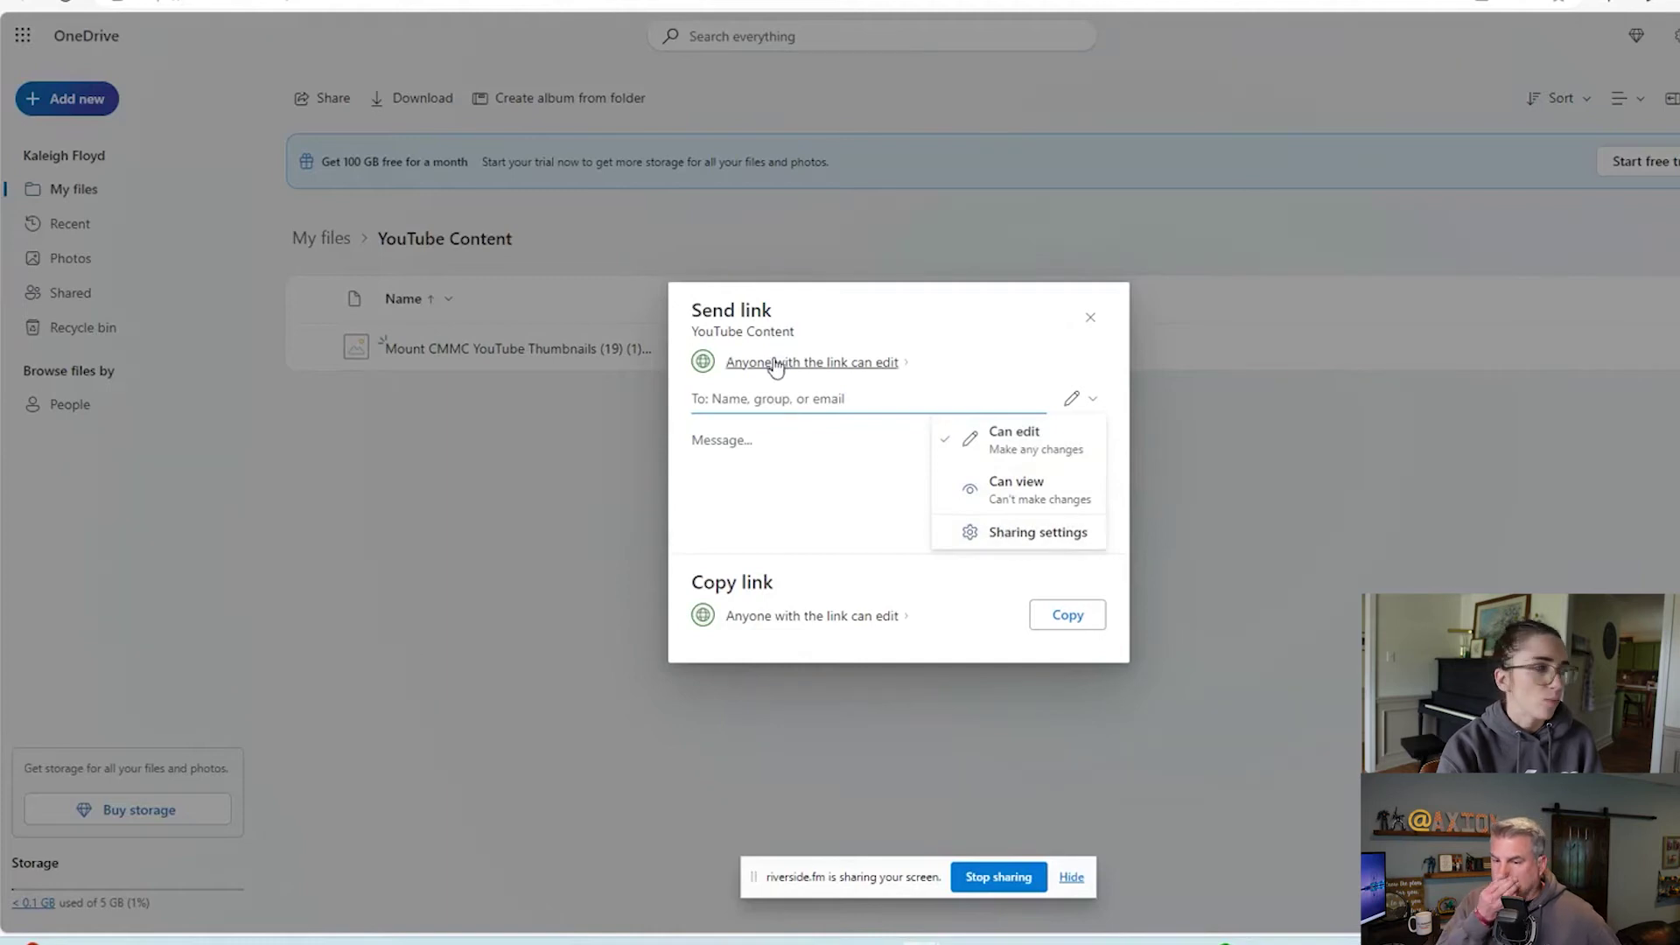
Copy the YouTube Content folder's anyone-can-edit link and switch to OneNote.
{"action": "key", "text": "Escape"}
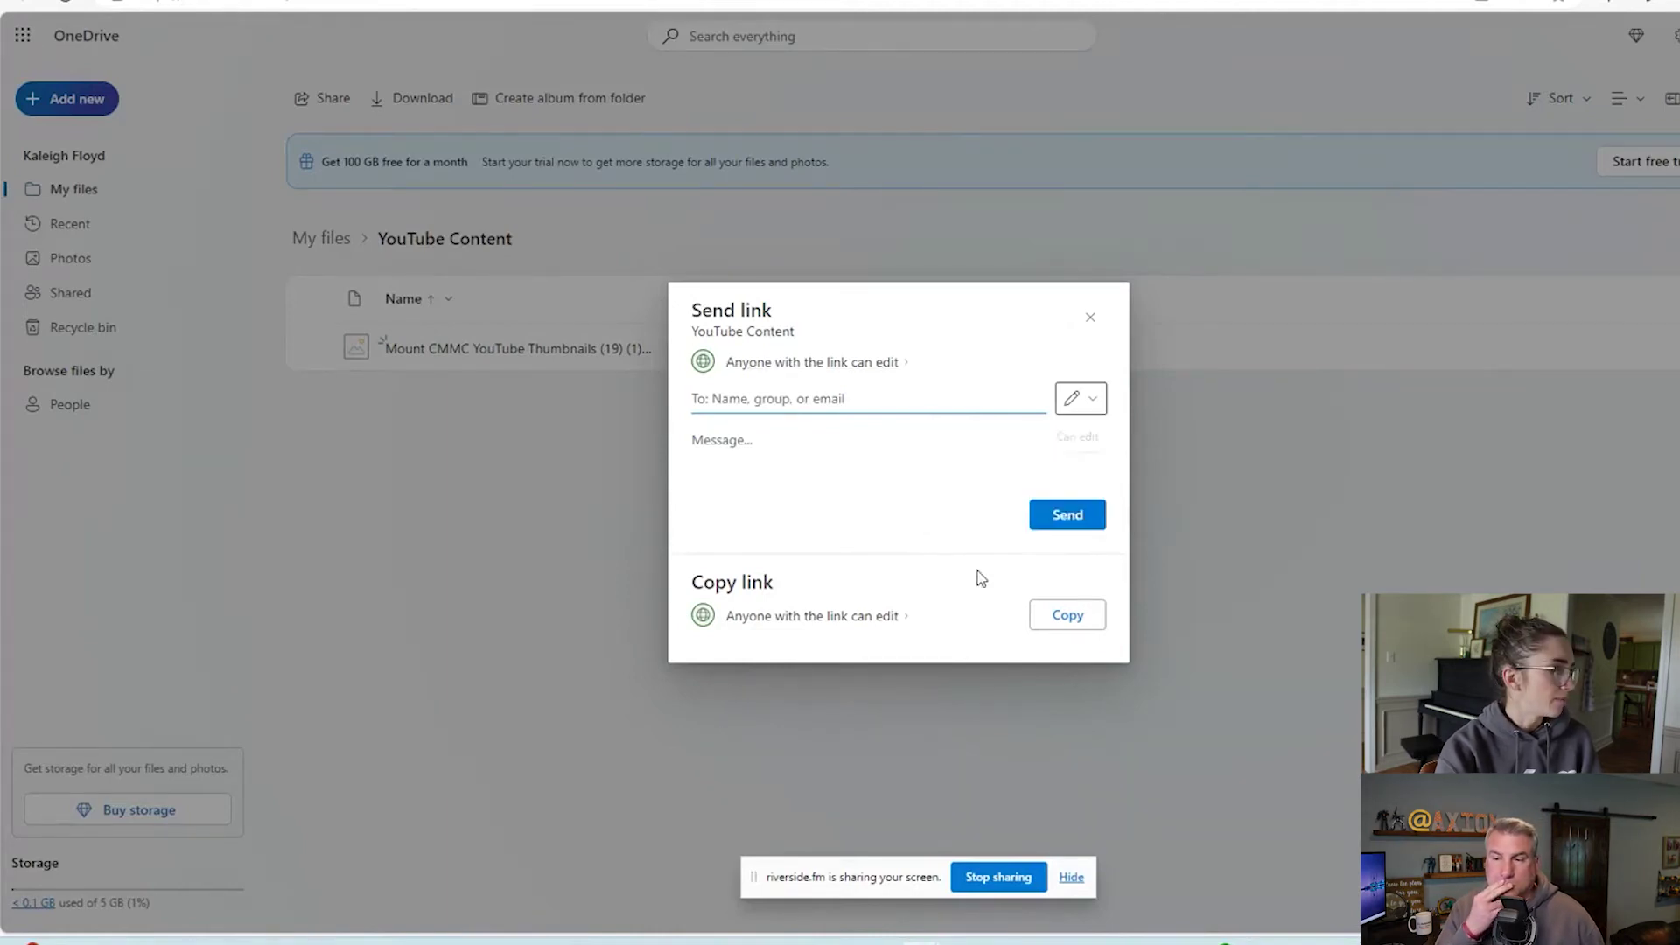
{"action": "left_click", "coordinate": [1065, 617]}
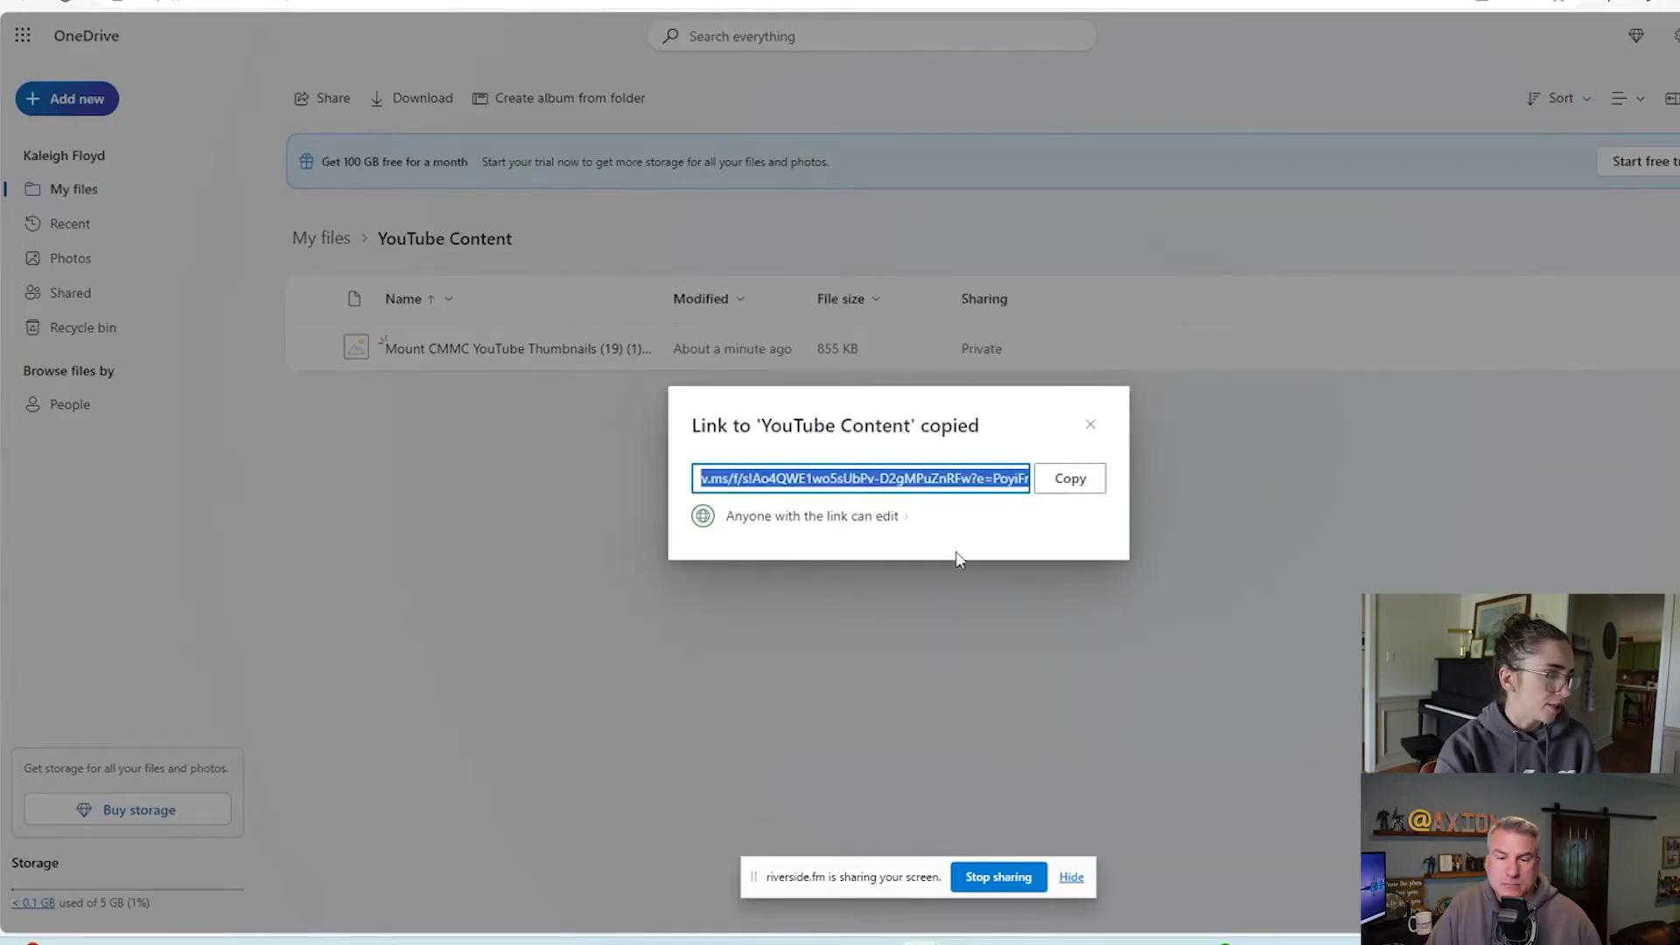
{"action": "left_click", "coordinate": [1067, 481]}
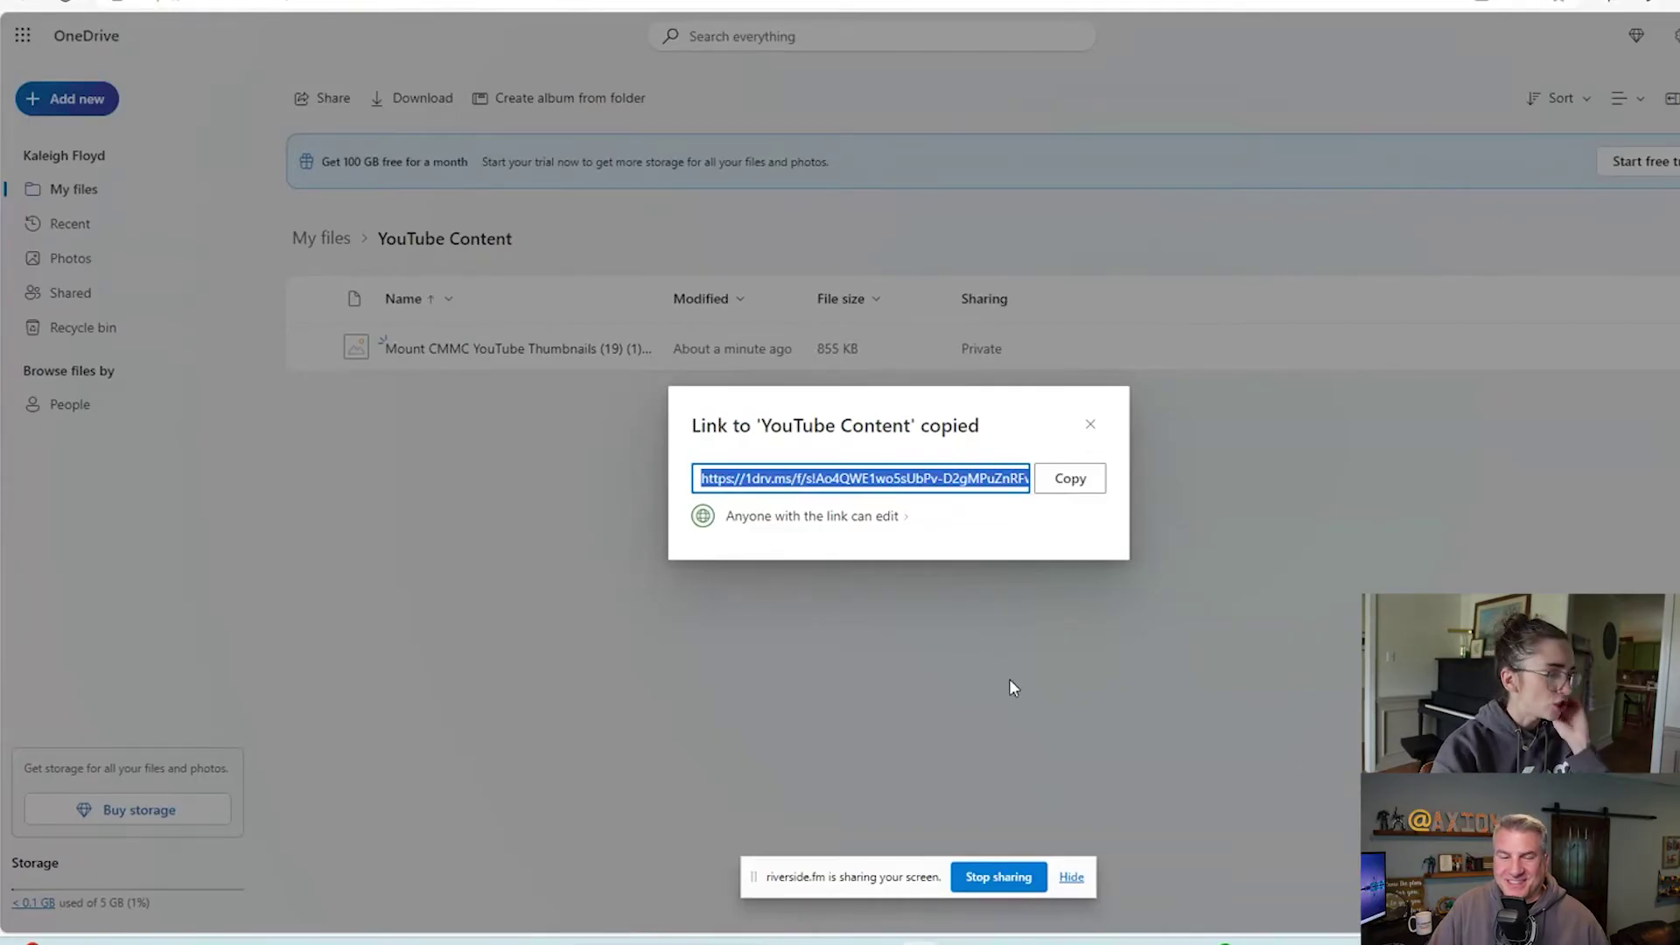
{"action": "left_click", "coordinate": [1067, 944]}
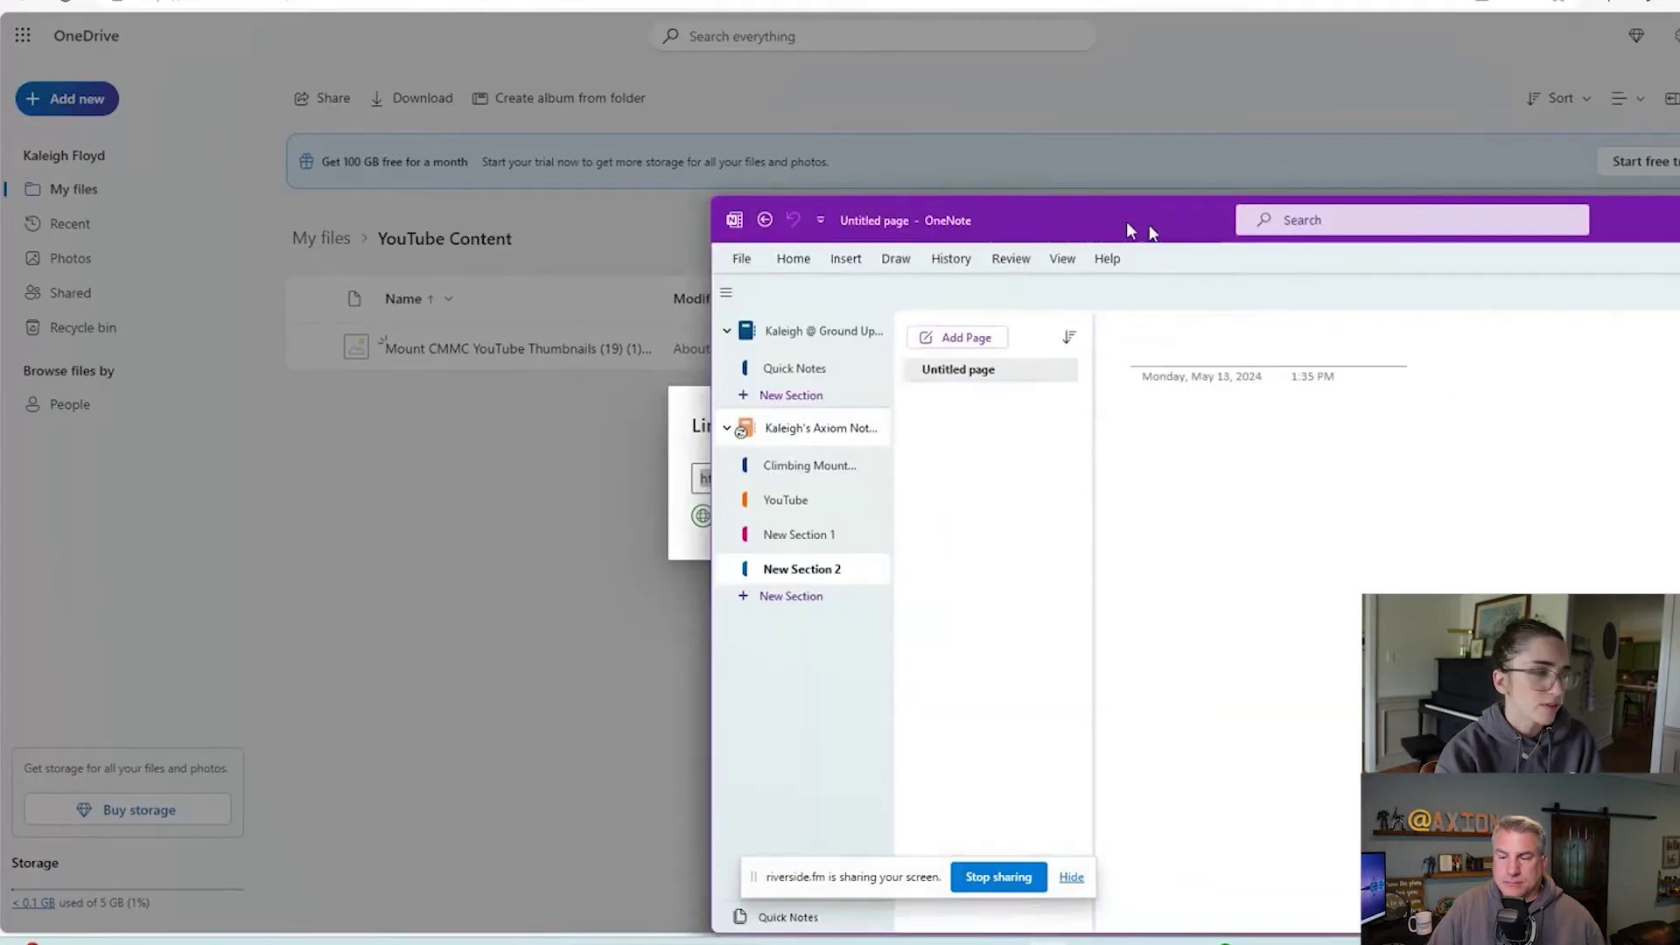
Paste the folder link onto the YouTube Content page in OneNote, then close OneNote.
{"action": "left_click_drag", "start_coordinate": [1129, 229], "coordinate": [705, 118]}
{"action": "key", "text": "Return"}
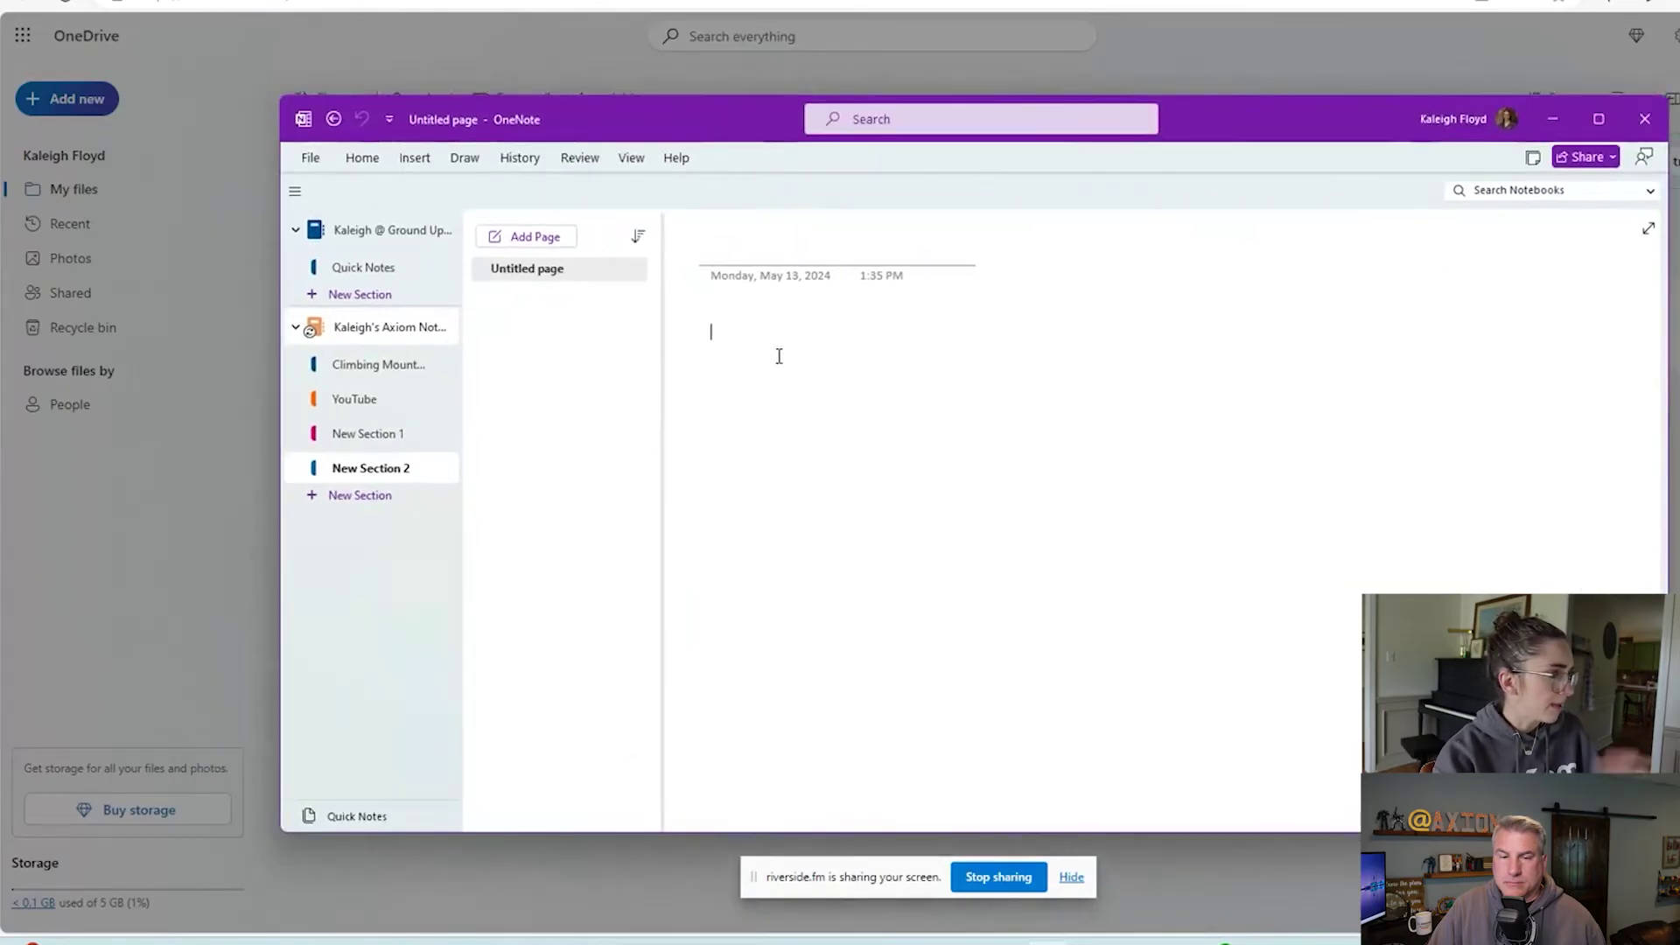
{"action": "type", "text": "YouTube Content From <https://www.odwebp.svc.ms/share?smkt=en-us&consumer=true&sessionid=15da8767-3b85-40d9-8c0b-27df53ed4db0&channelId=98735adf-59ba-4ecf-acef-ad8f7b978572&origin=https://onedrive.live.com>  From <https://www.odwebp.svc.ms/share?smkt=en-us&consumer=true&sessionid=15da8767-3b85-40d9-8c0b-27df53ed4db0&channelId=98735adf-59ba-4ecf-acef-ad8f7b978572&origin=https://onedrive.live.com>"}
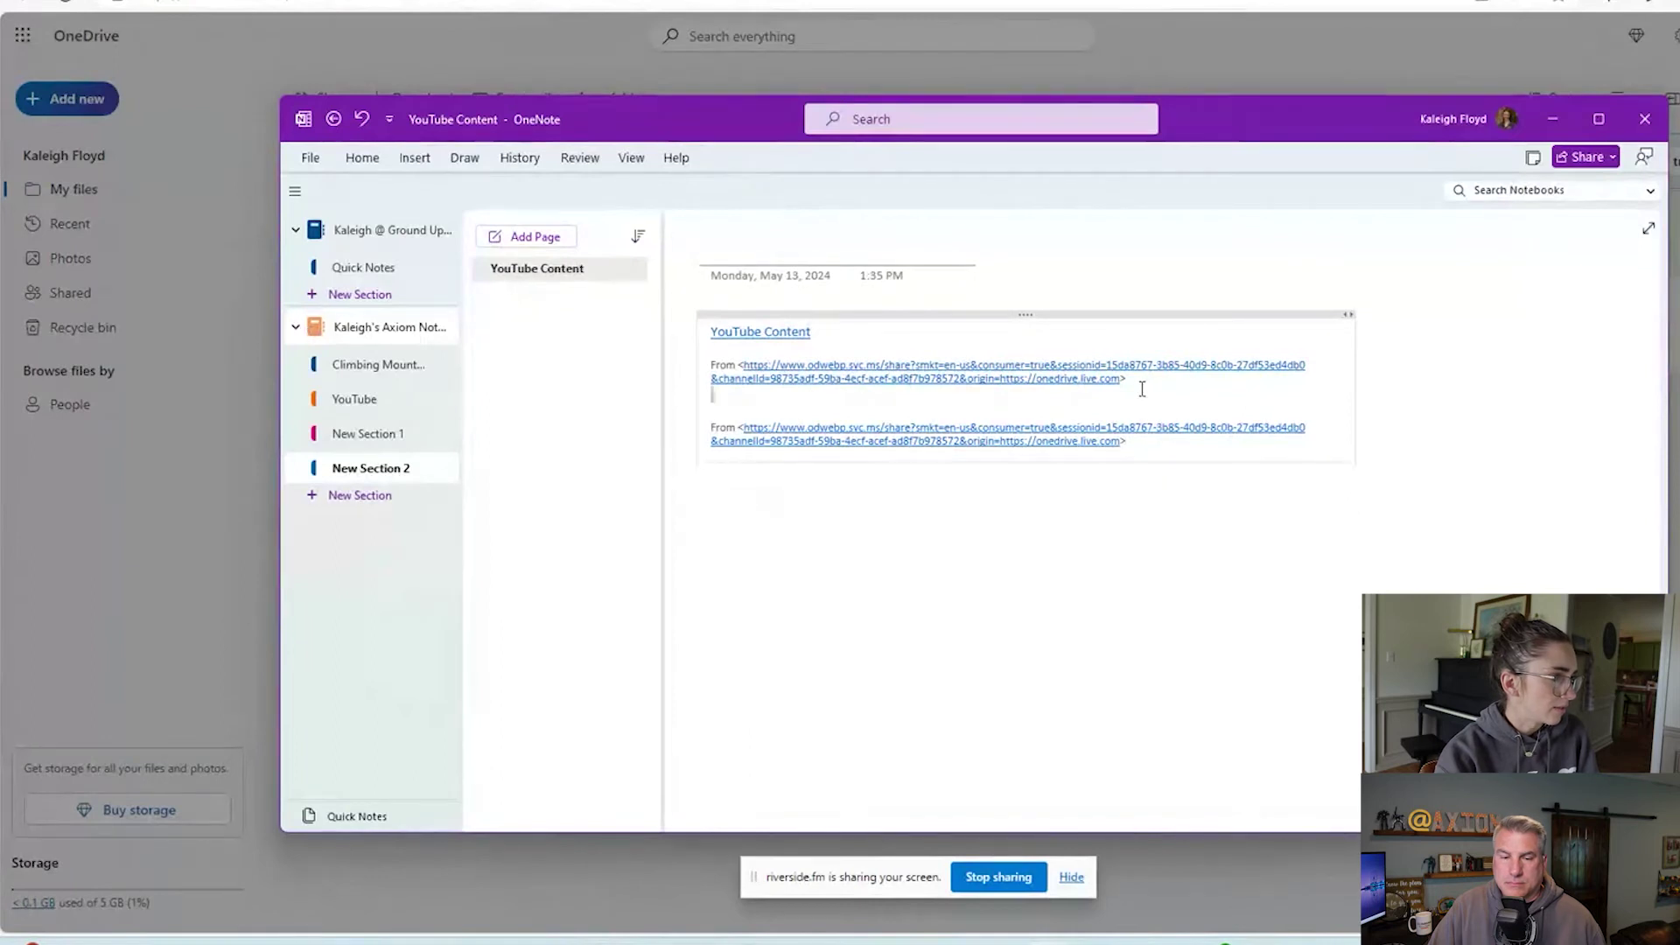
{"action": "left_click_drag", "start_coordinate": [1143, 386], "coordinate": [736, 367]}
{"action": "mouse_move", "coordinate": [1163, 444]}
{"action": "left_mouse_down"}
{"action": "mouse_move", "coordinate": [744, 431]}
{"action": "mouse_move", "coordinate": [817, 417]}
{"action": "left_mouse_up"}
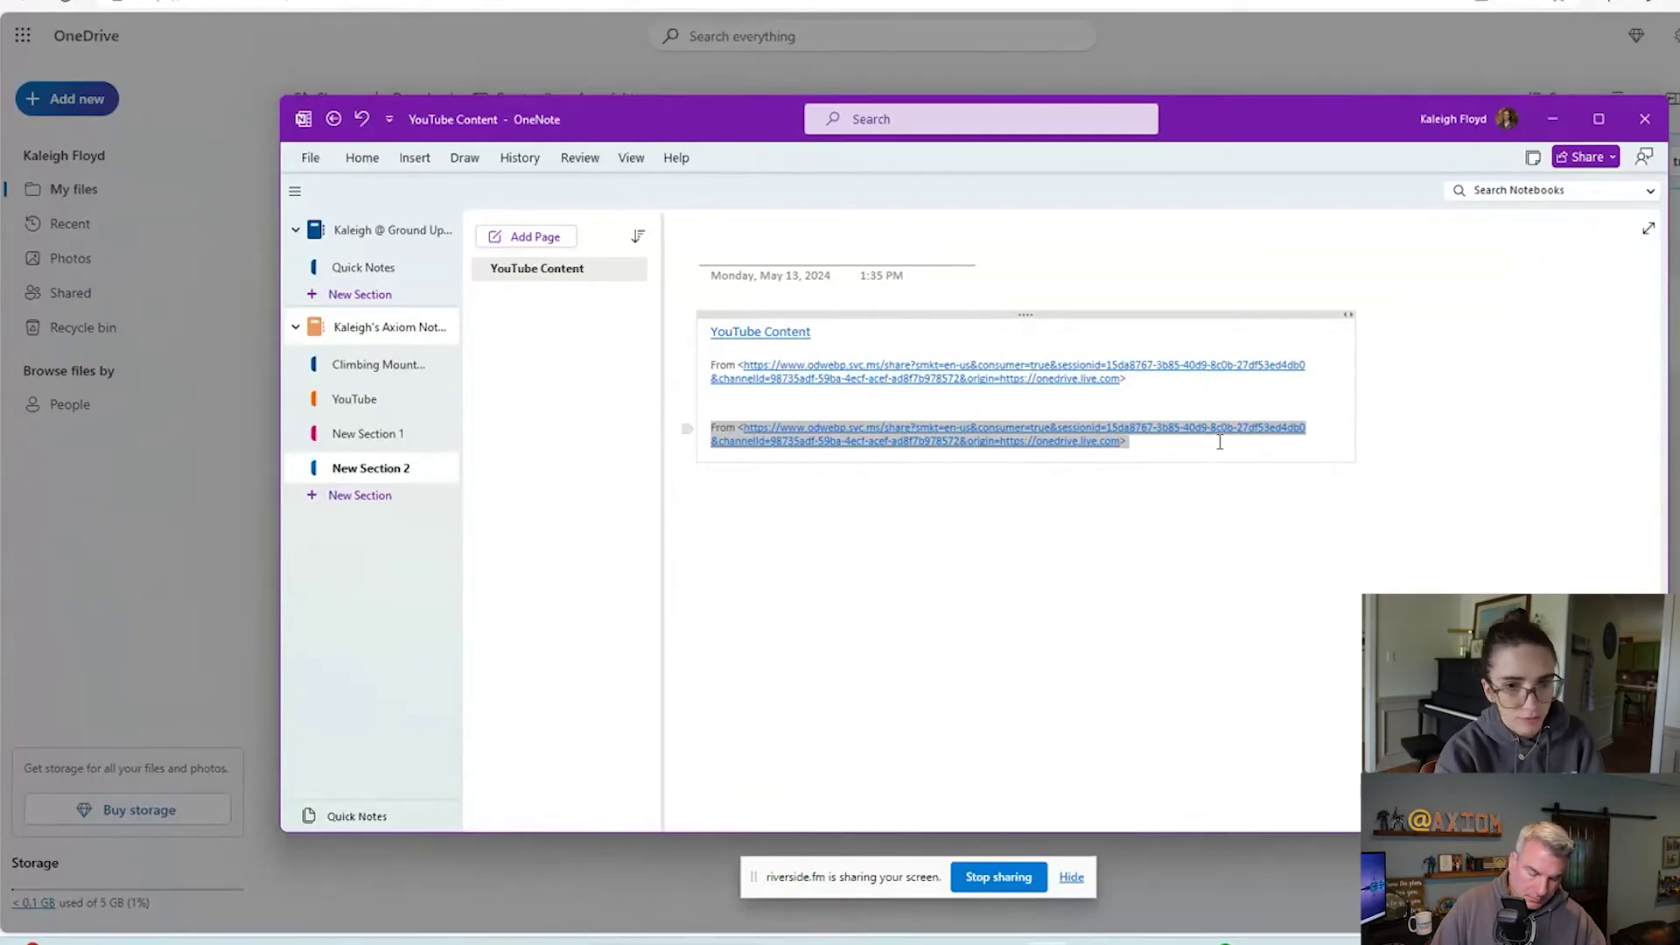
{"action": "left_click", "coordinate": [1645, 119]}
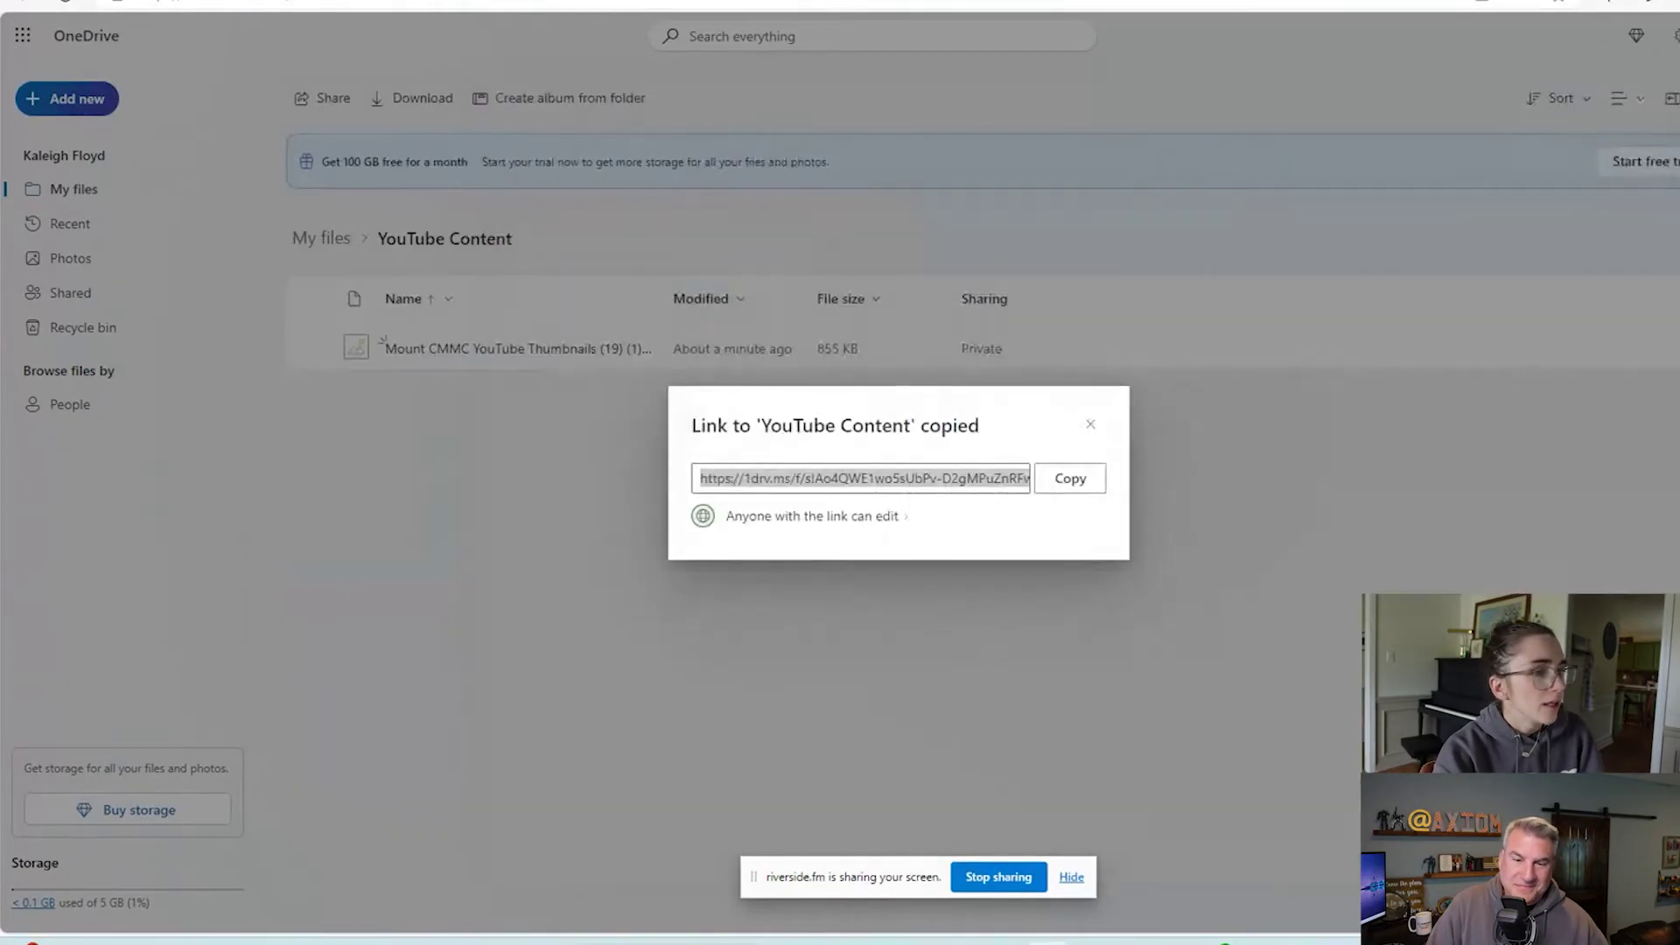
Dismiss the Link copied notice, select the thumbnail PNG and open its sharing options.
{"action": "left_click", "coordinate": [1552, 479]}
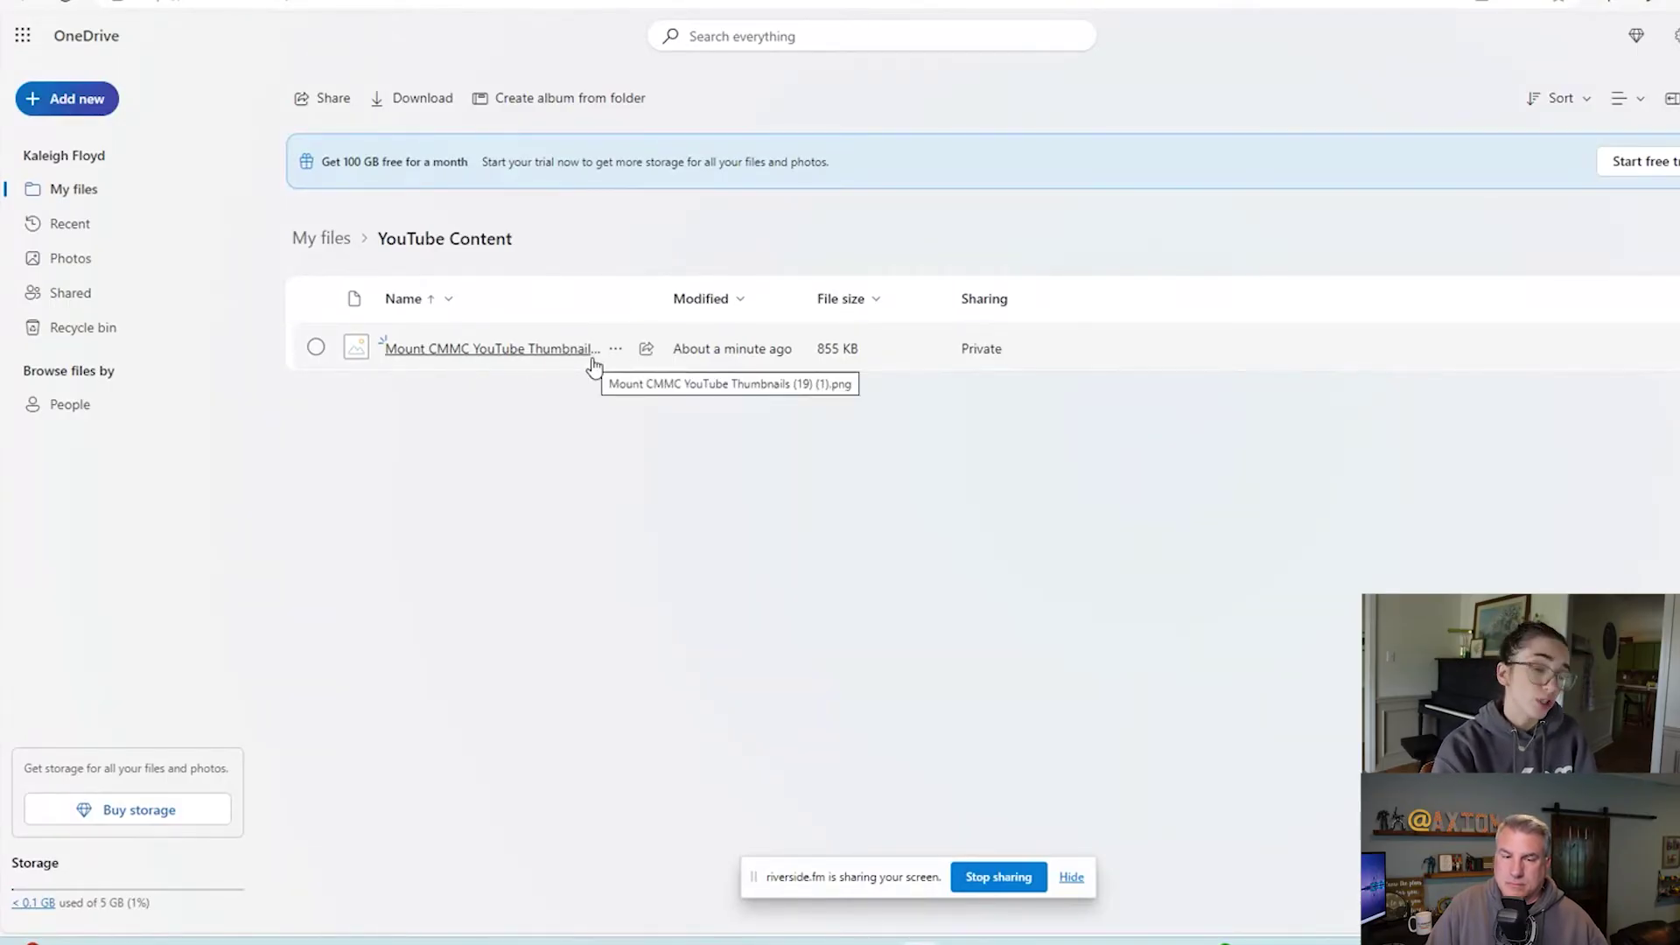
{"action": "left_click", "coordinate": [306, 356]}
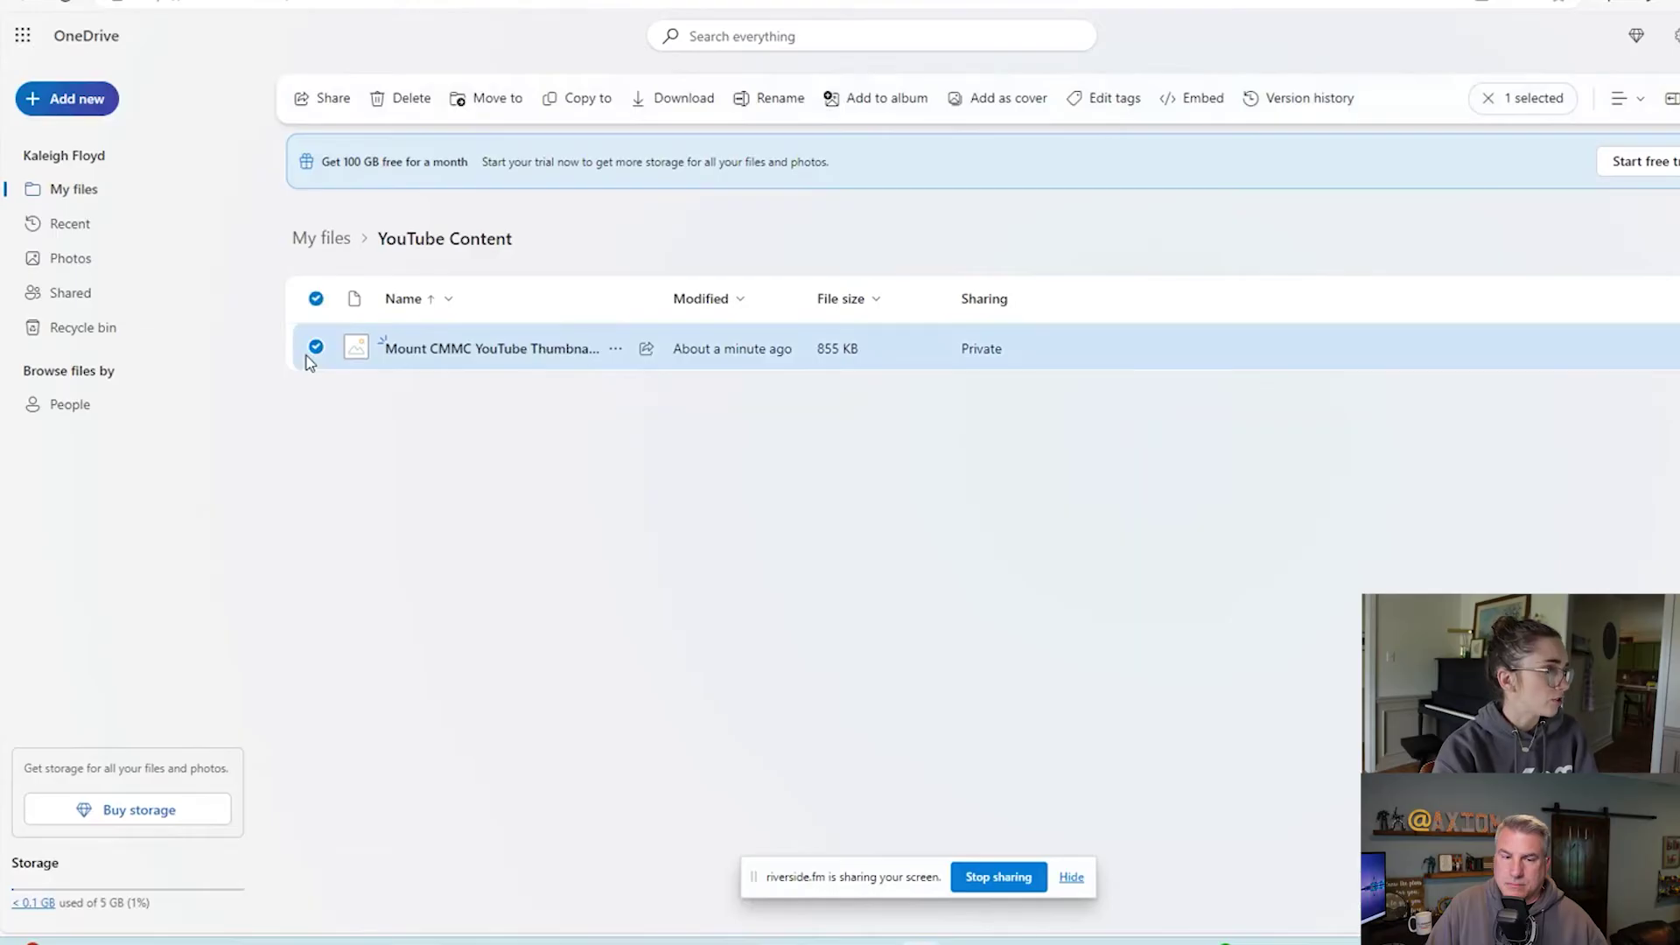
{"action": "left_click", "coordinate": [313, 348]}
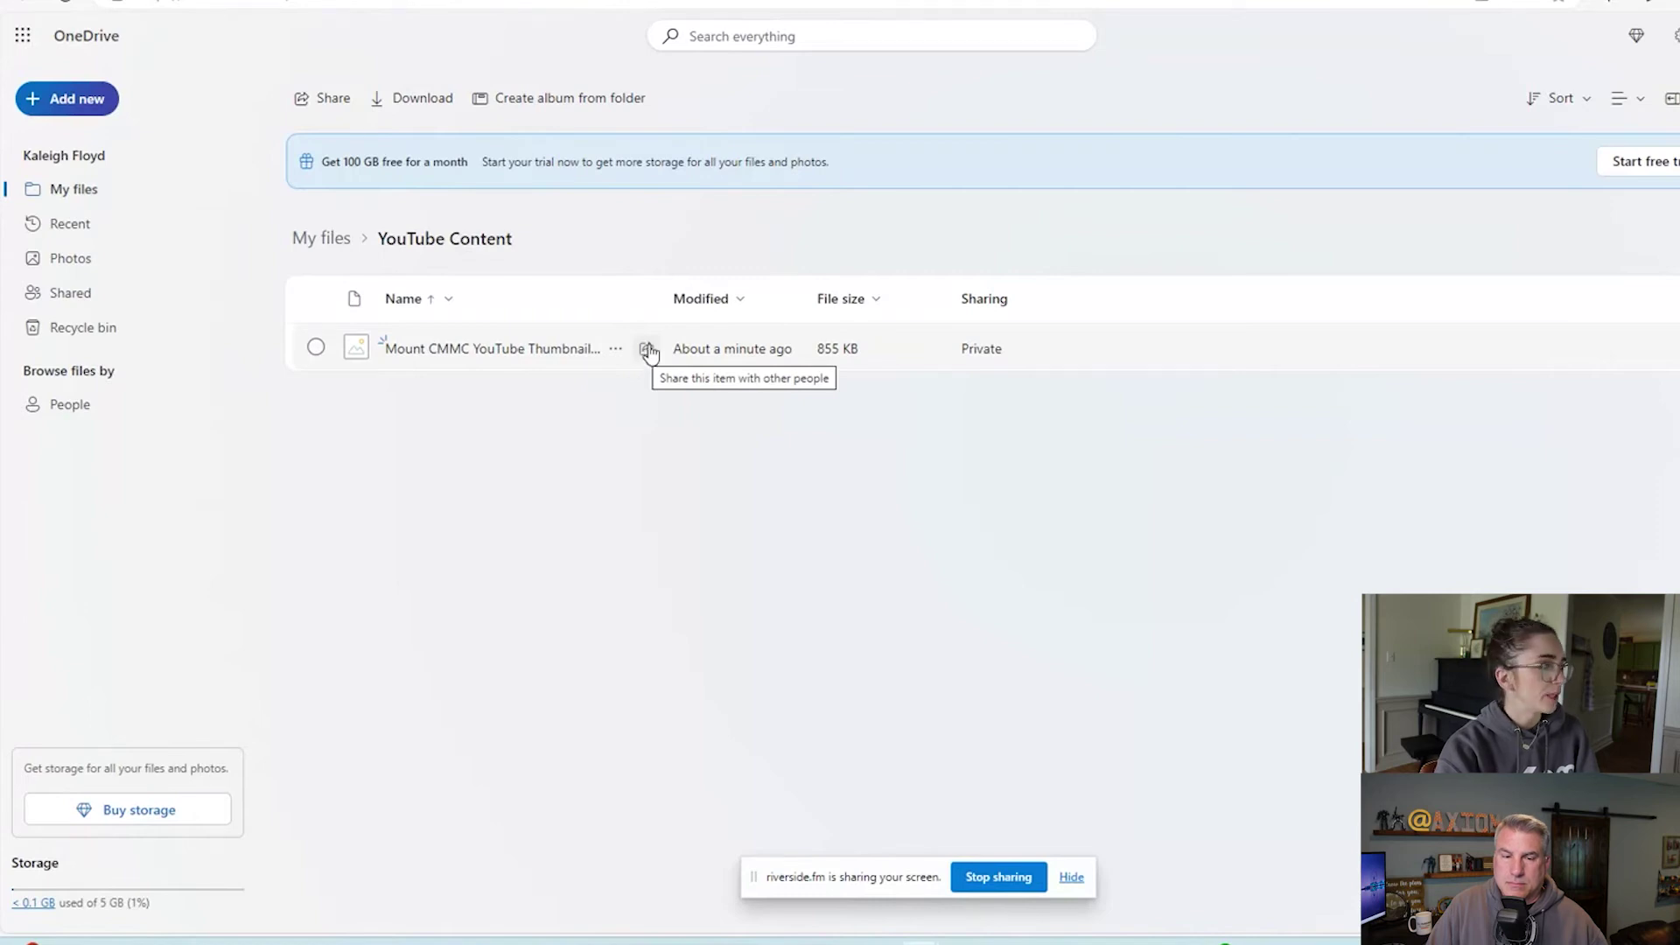
{"action": "left_click", "coordinate": [318, 349]}
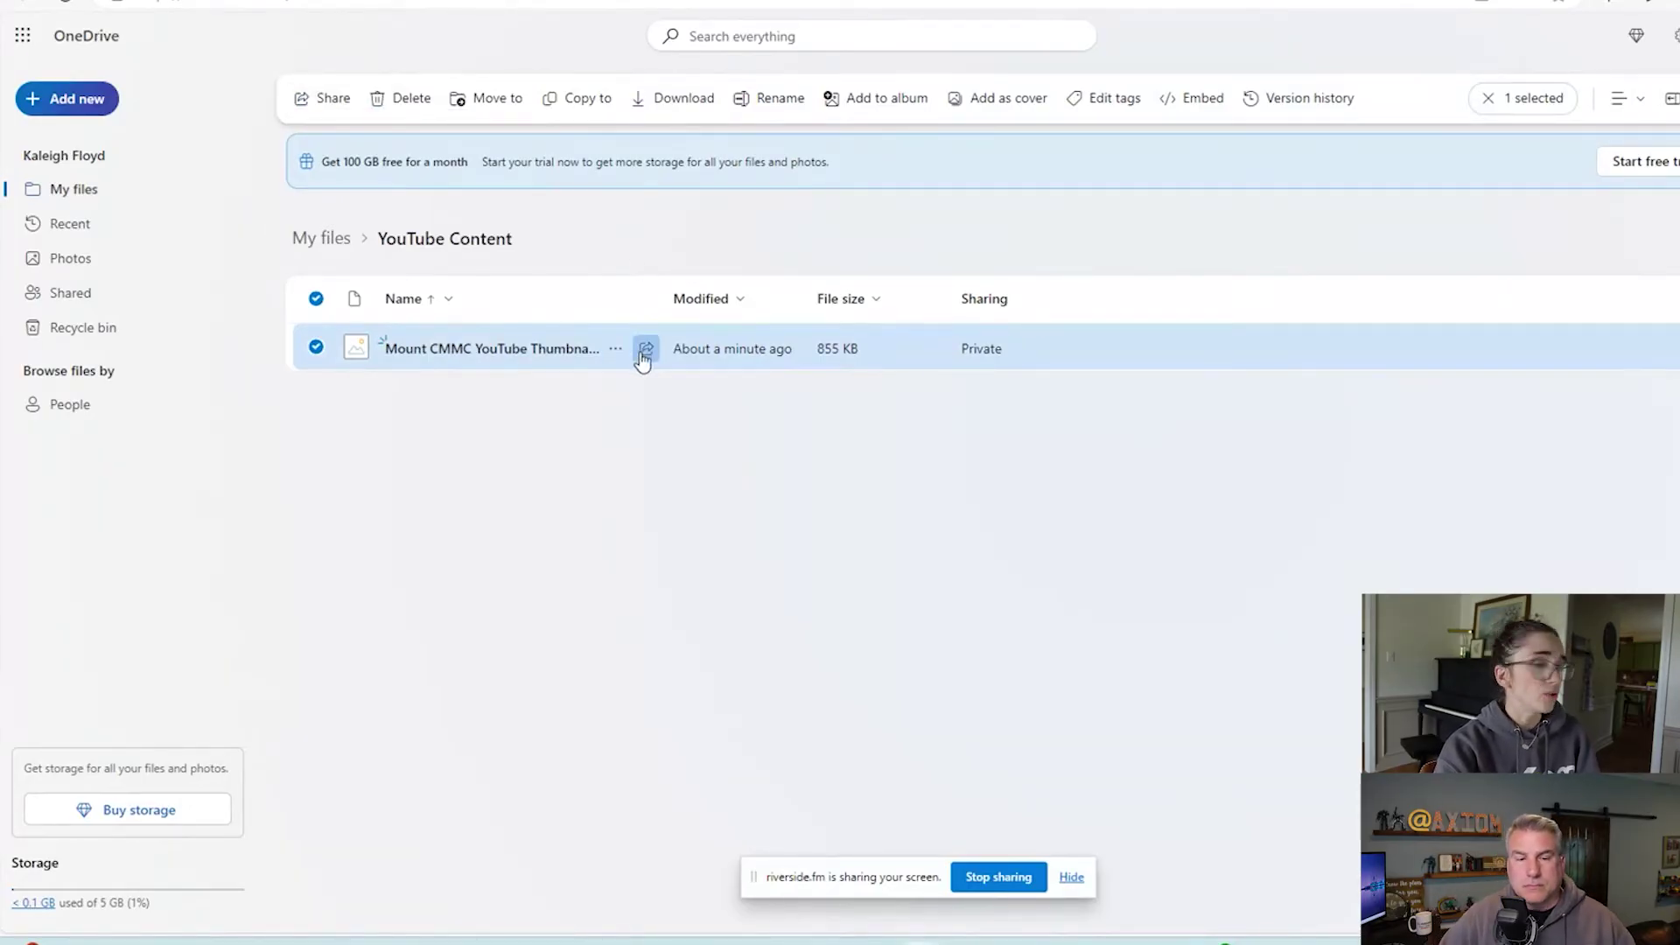
{"action": "left_click", "coordinate": [644, 349]}
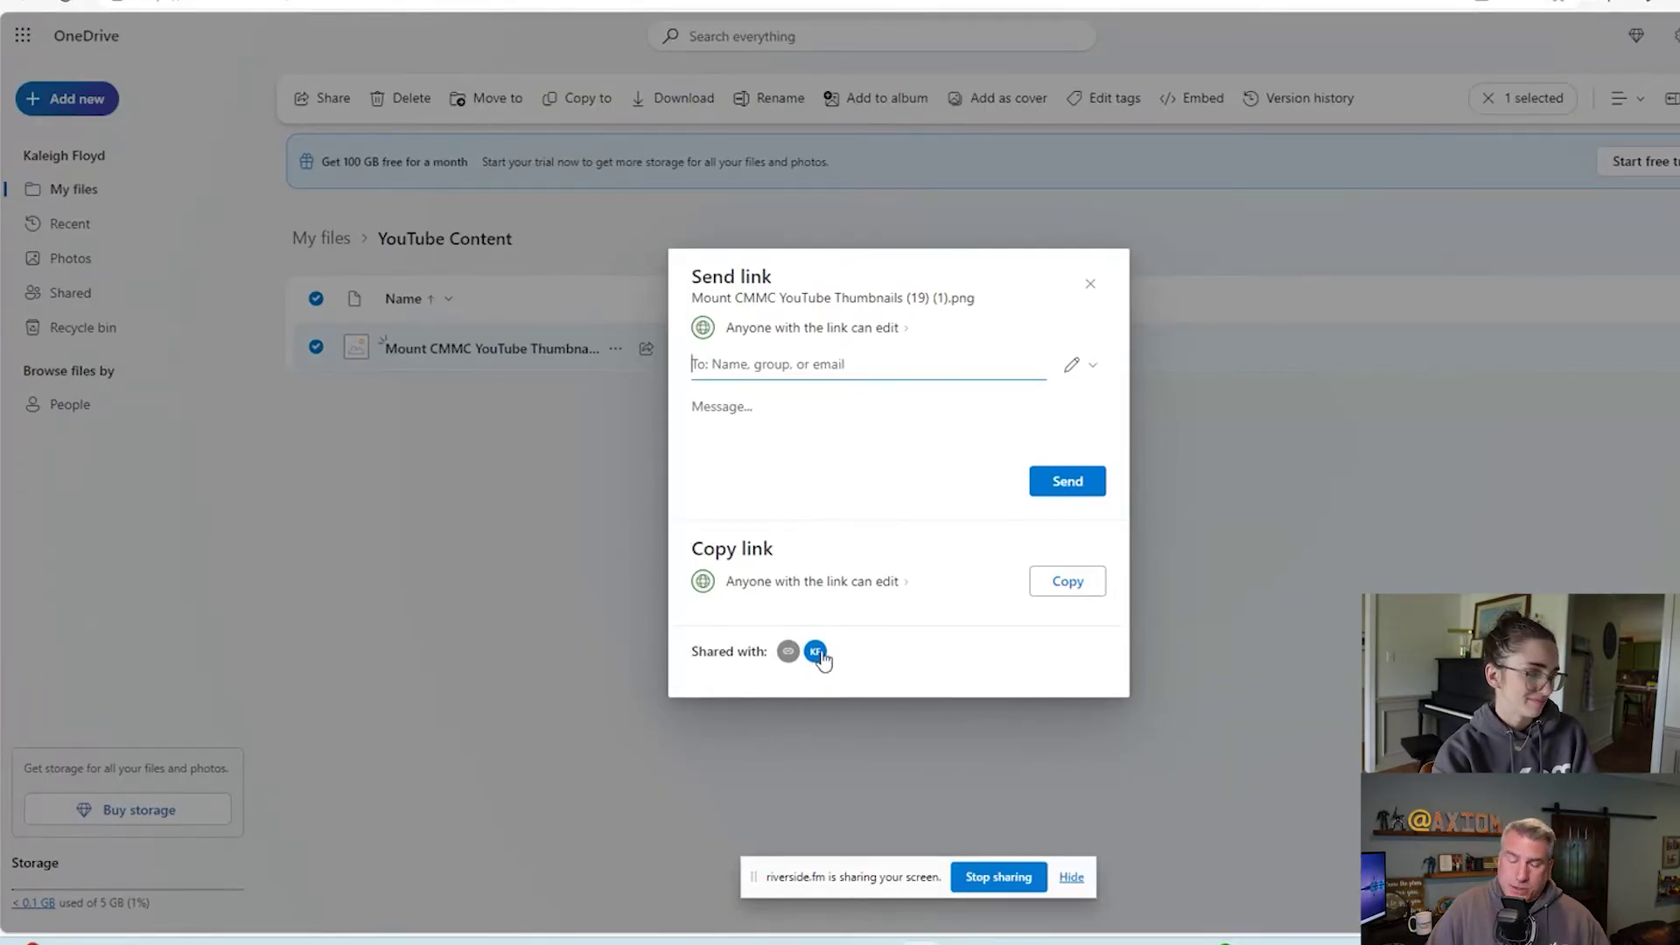
{"action": "mouse_move", "coordinate": [820, 653]}
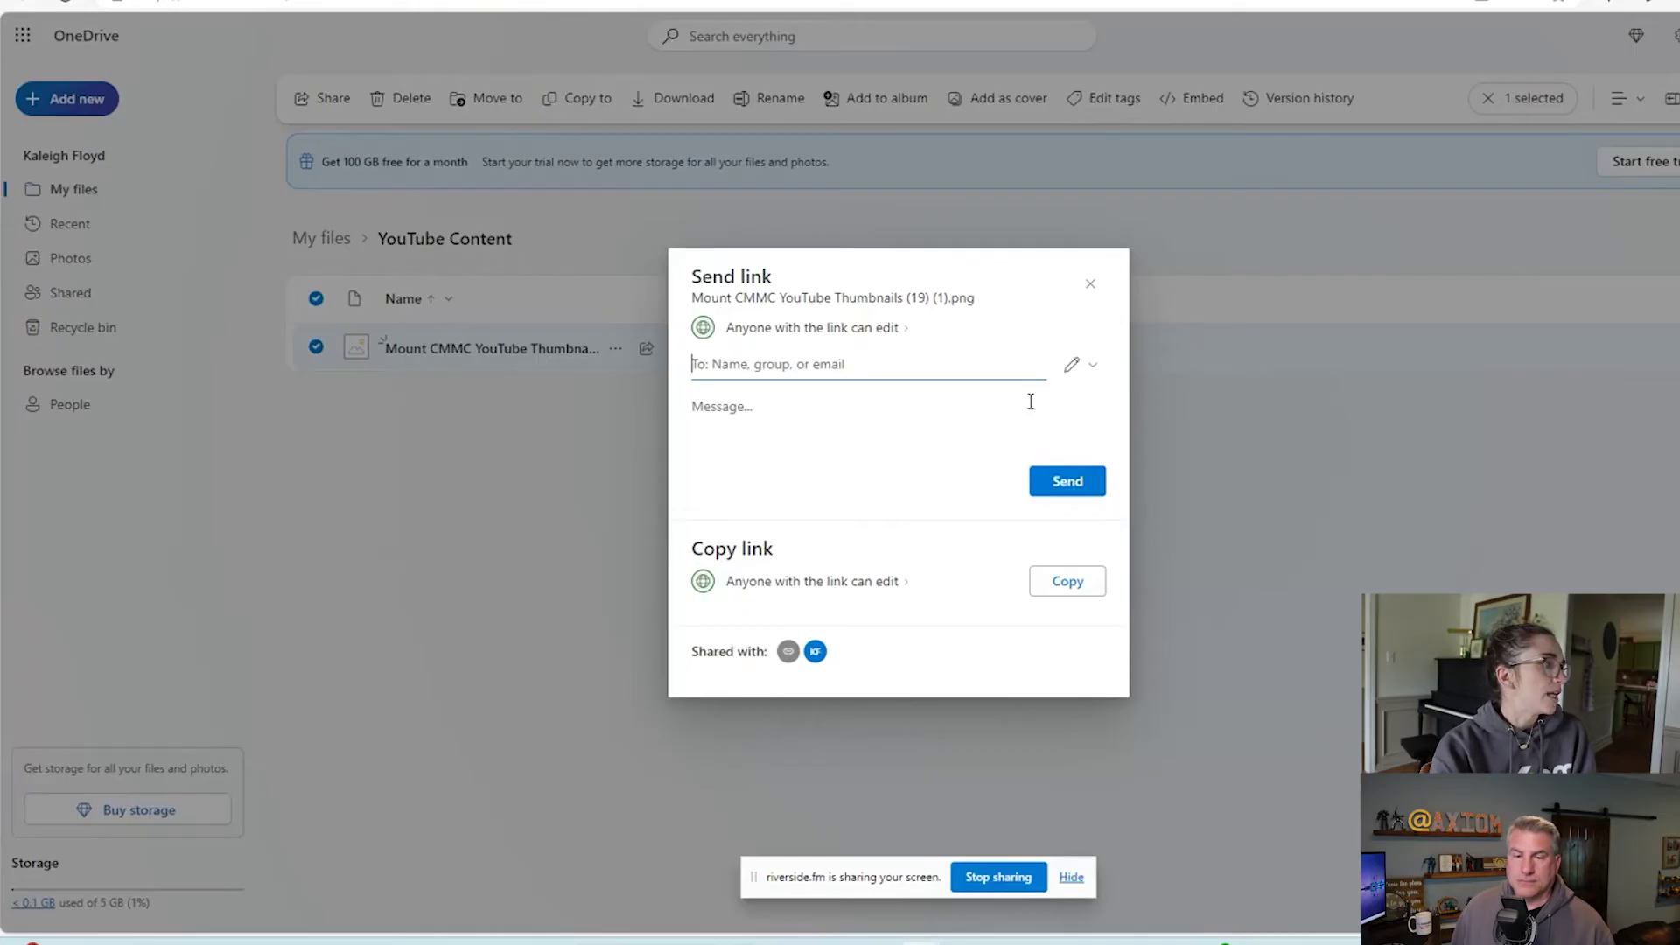
Close the thumbnail's Send link dialog, reopen and close it again, then deselect the file.
{"action": "left_click", "coordinate": [321, 302]}
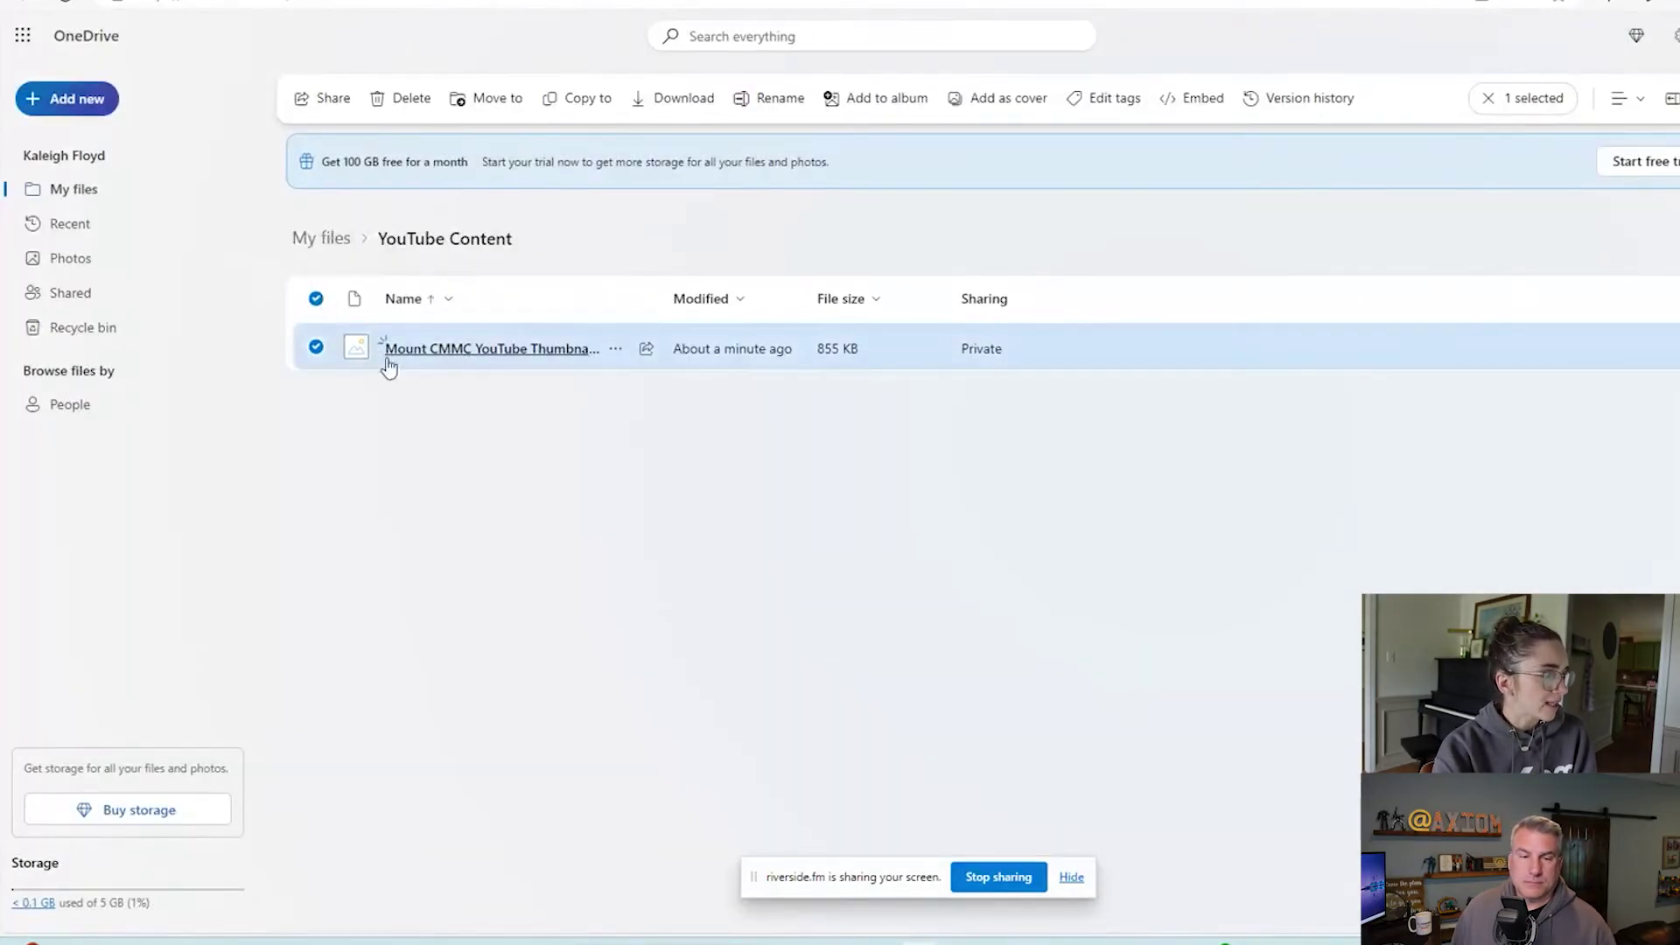
{"action": "left_click", "coordinate": [338, 105]}
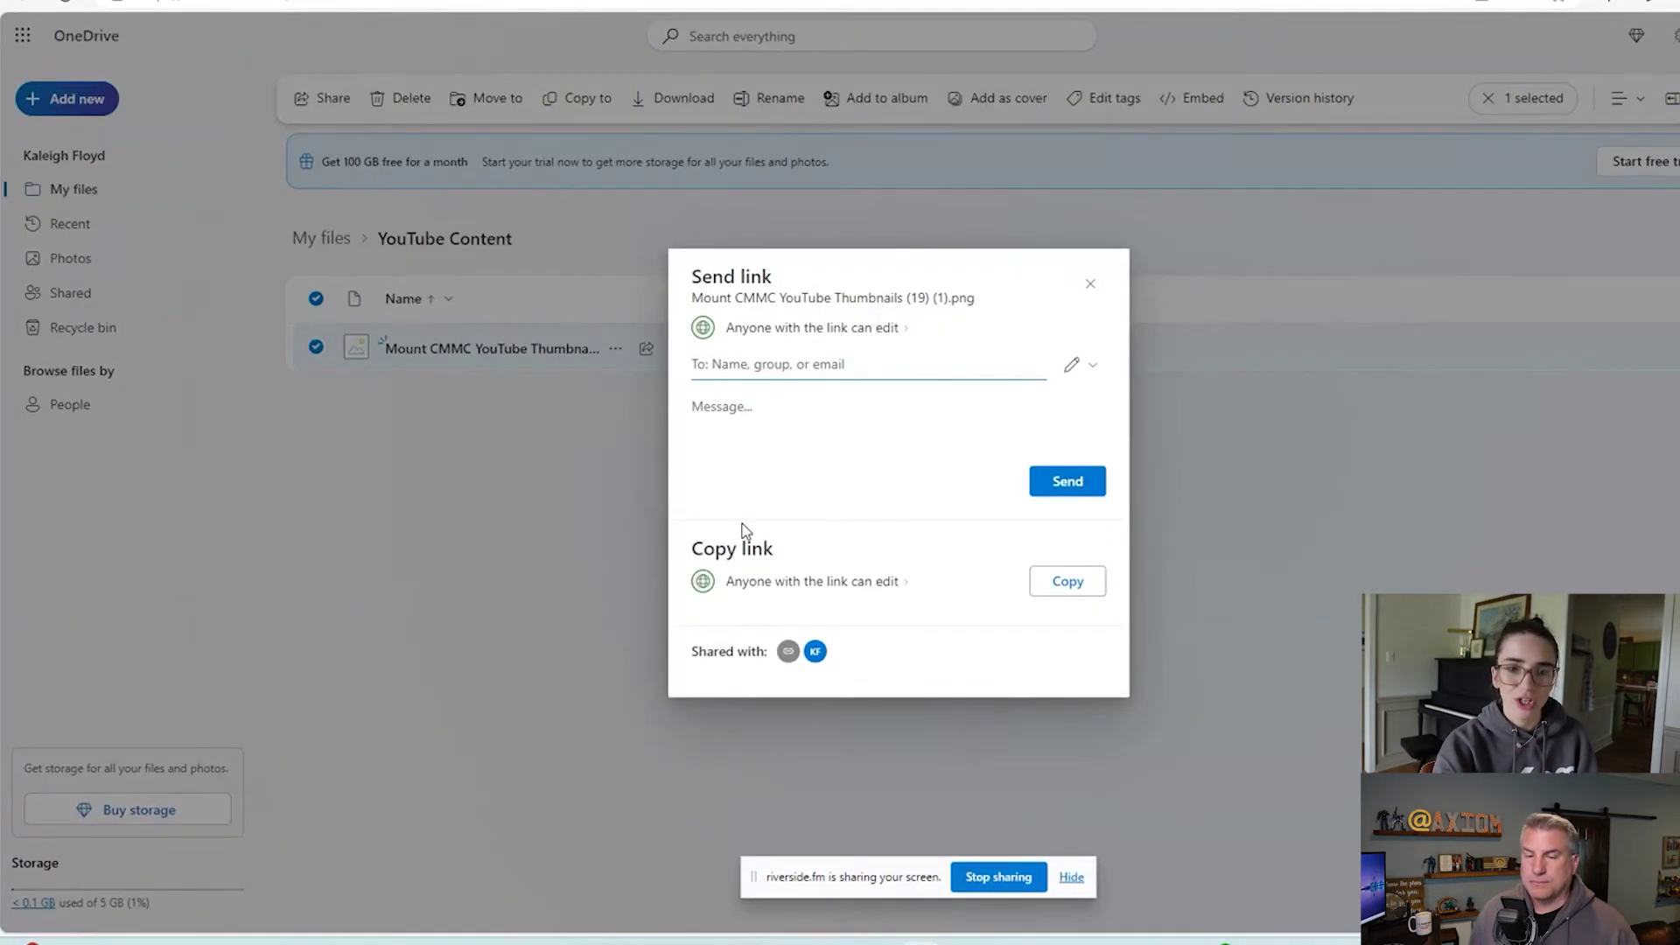
{"action": "left_click", "coordinate": [1089, 285]}
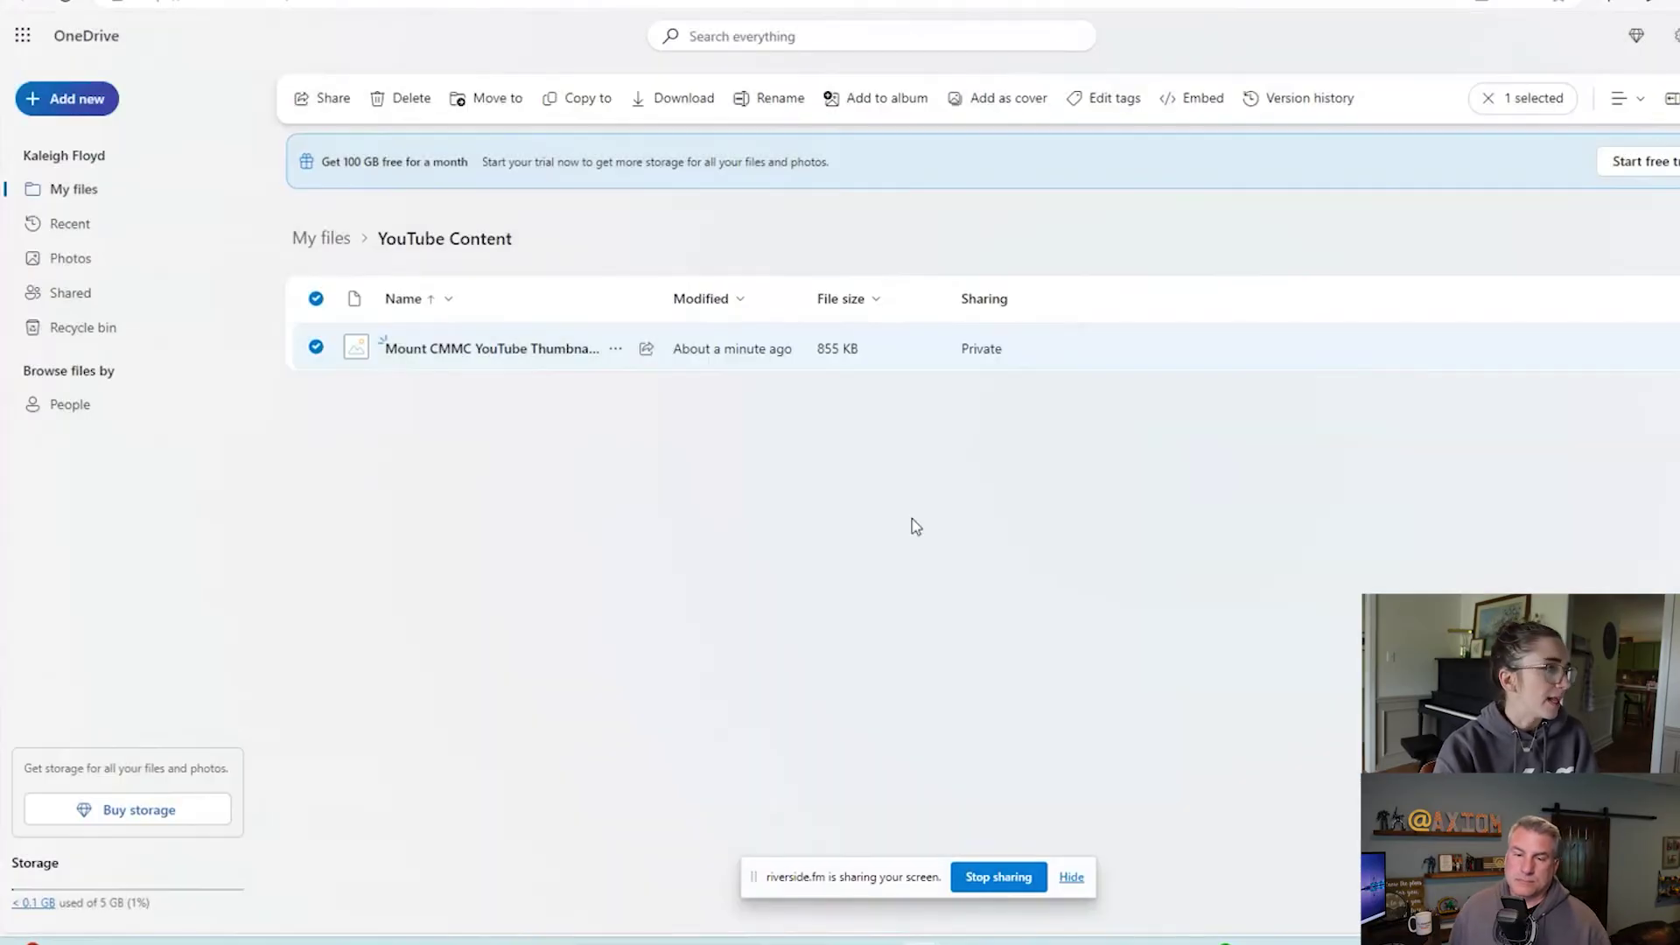
{"action": "left_click", "coordinate": [863, 581]}
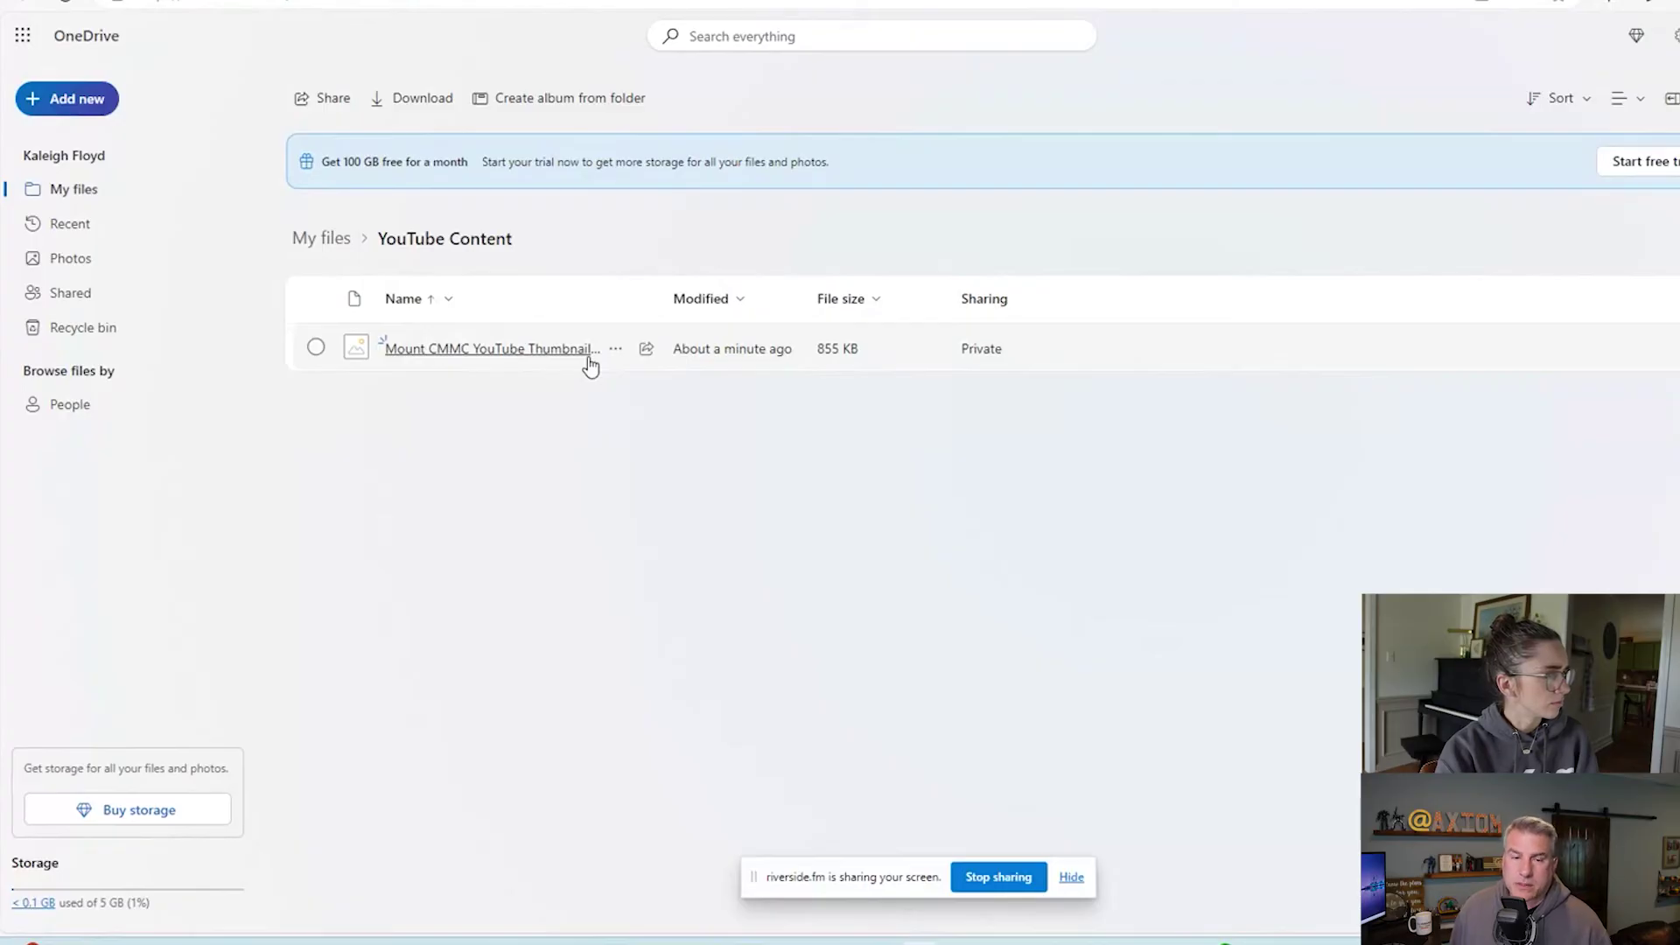
Open Manage access for the thumbnail PNG from its '...' menu.
{"action": "left_click", "coordinate": [616, 349]}
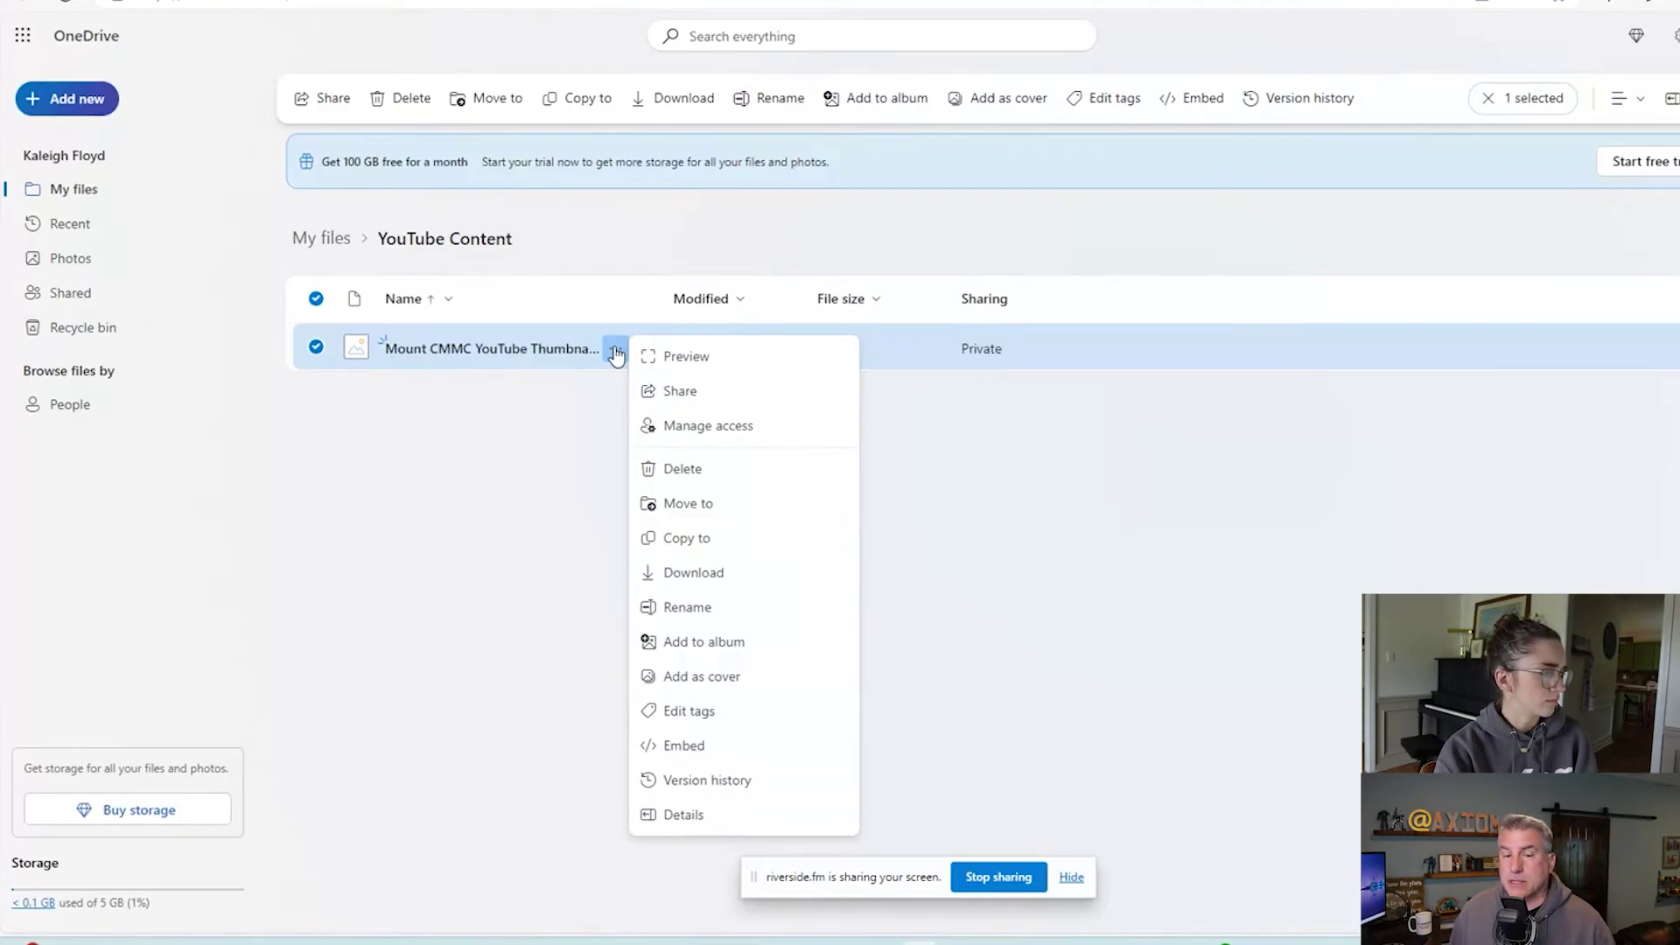
{"action": "left_click", "coordinate": [700, 429]}
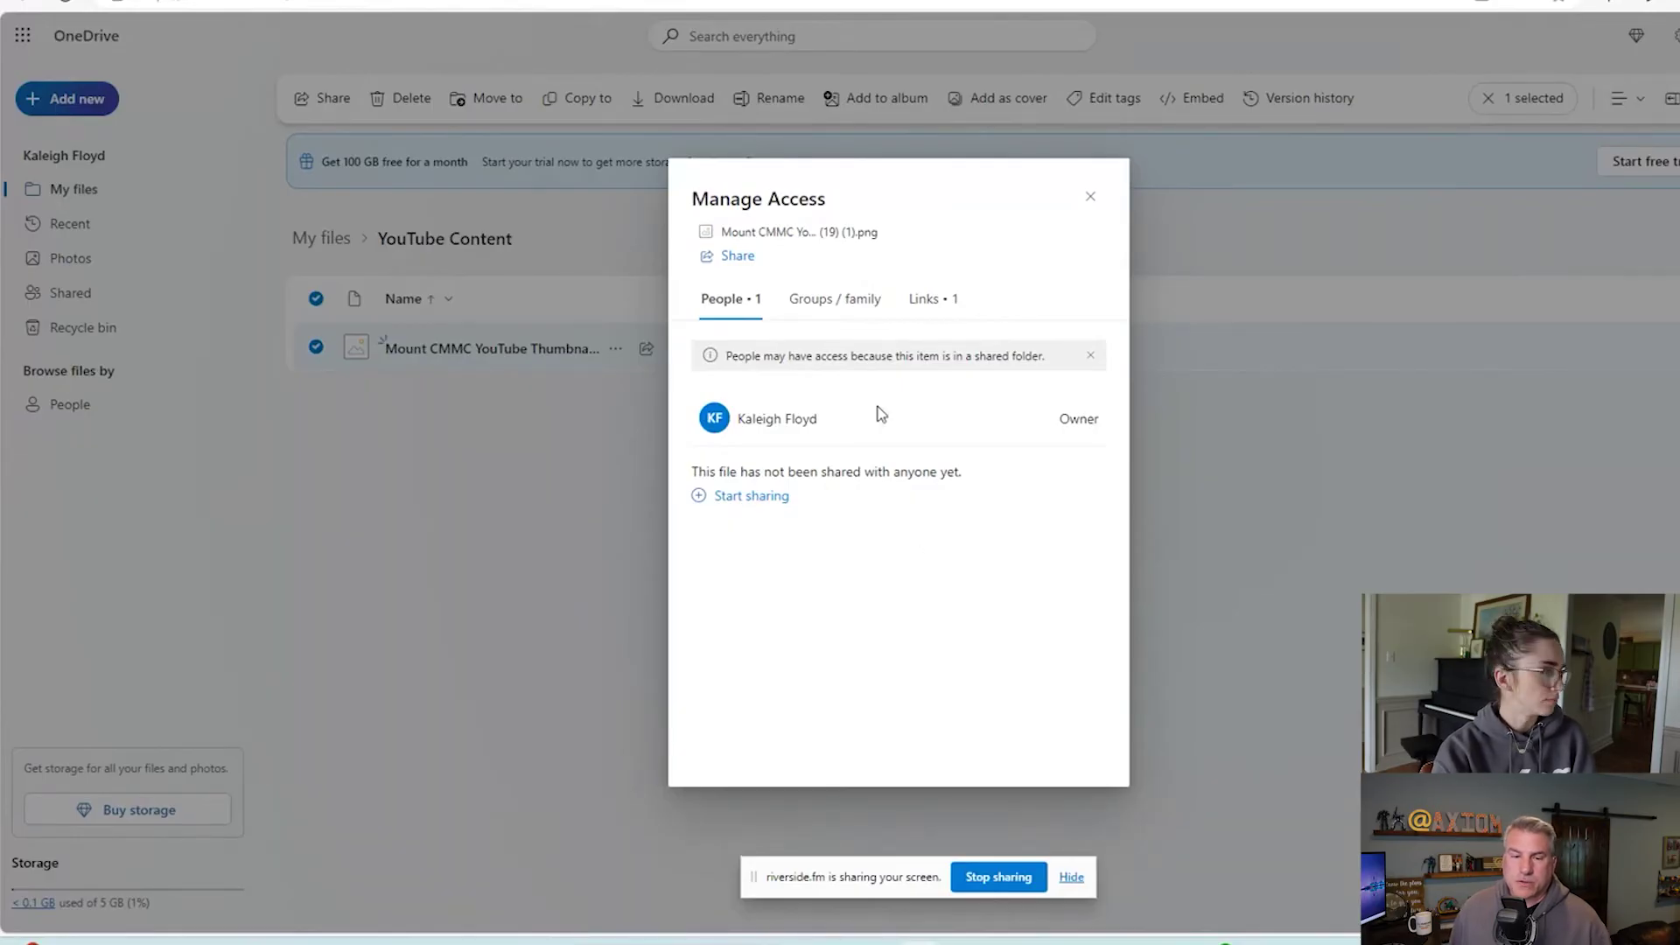
Show the Links tab and open settings for the YouTube Content folder's sharing link.
{"action": "left_click", "coordinate": [934, 303]}
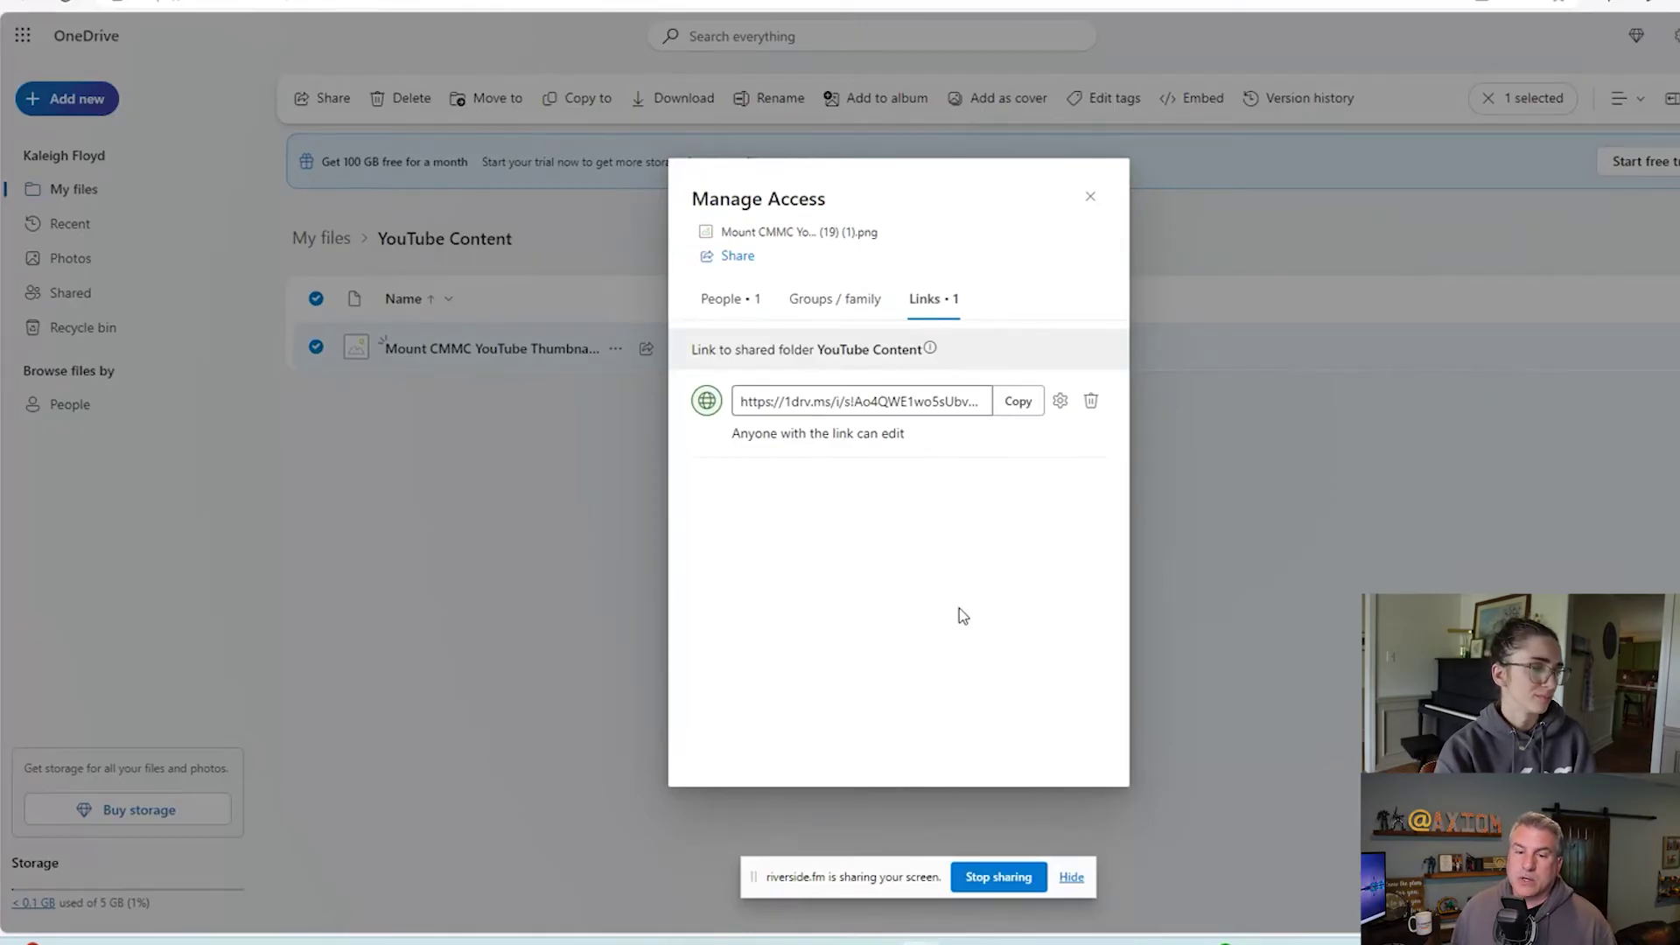
{"action": "left_click", "coordinate": [1059, 404]}
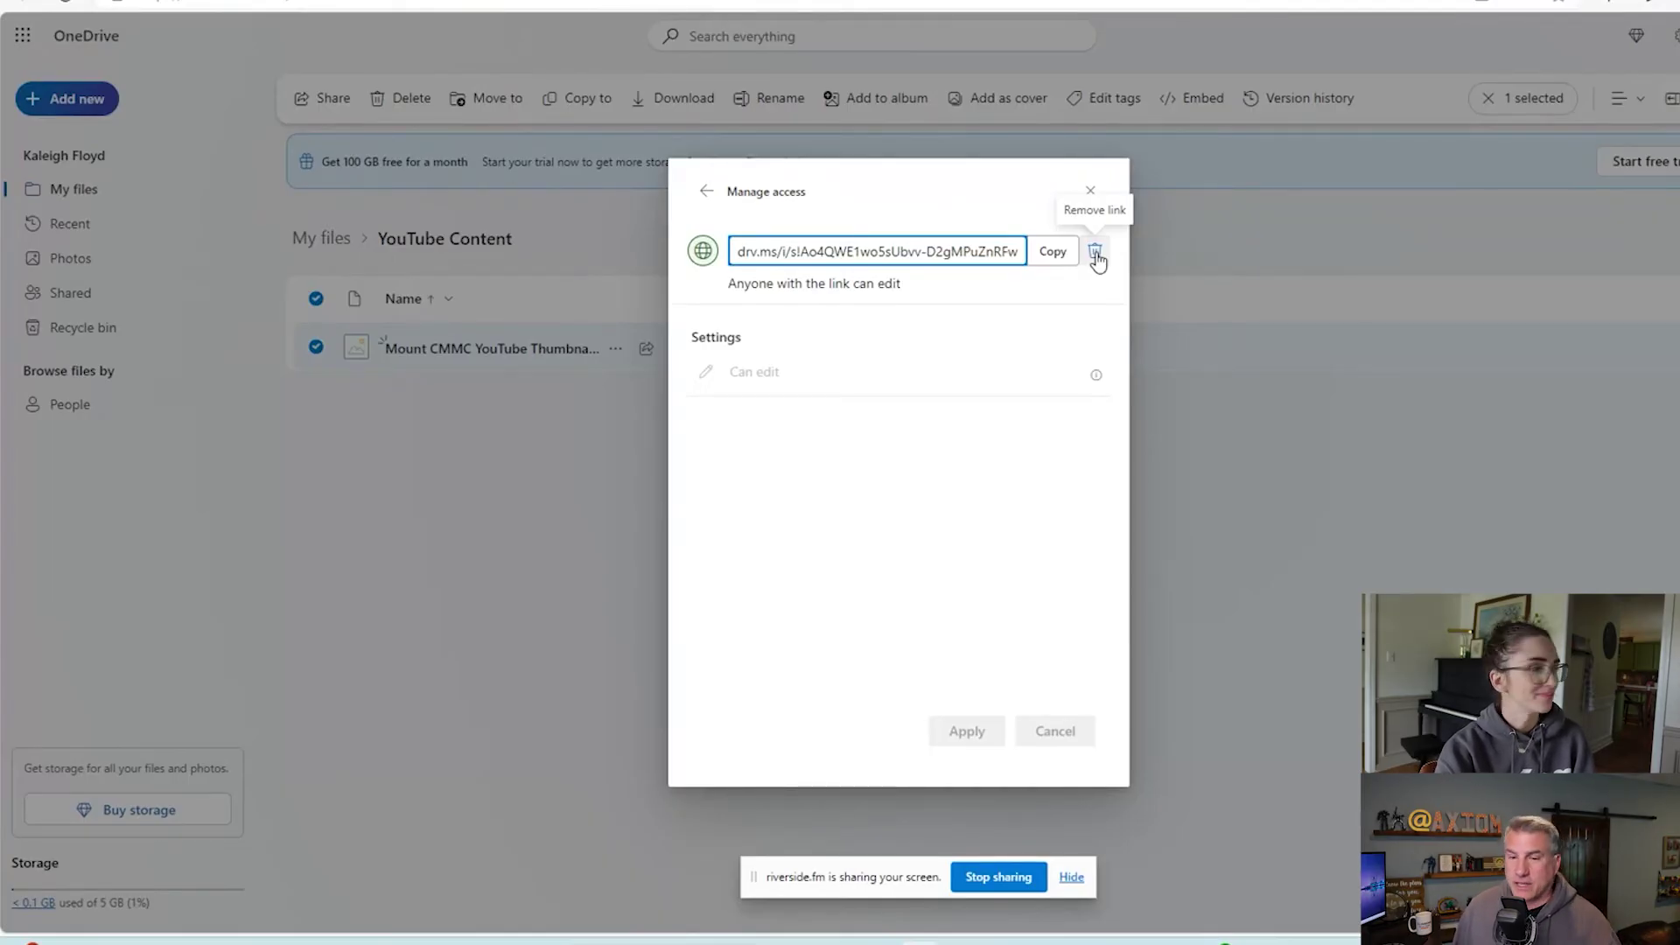
Remove the anyone-can-edit YouTube Content folder link and confirm the deletion.
{"action": "left_click", "coordinate": [1095, 252]}
{"action": "left_click", "coordinate": [941, 516]}
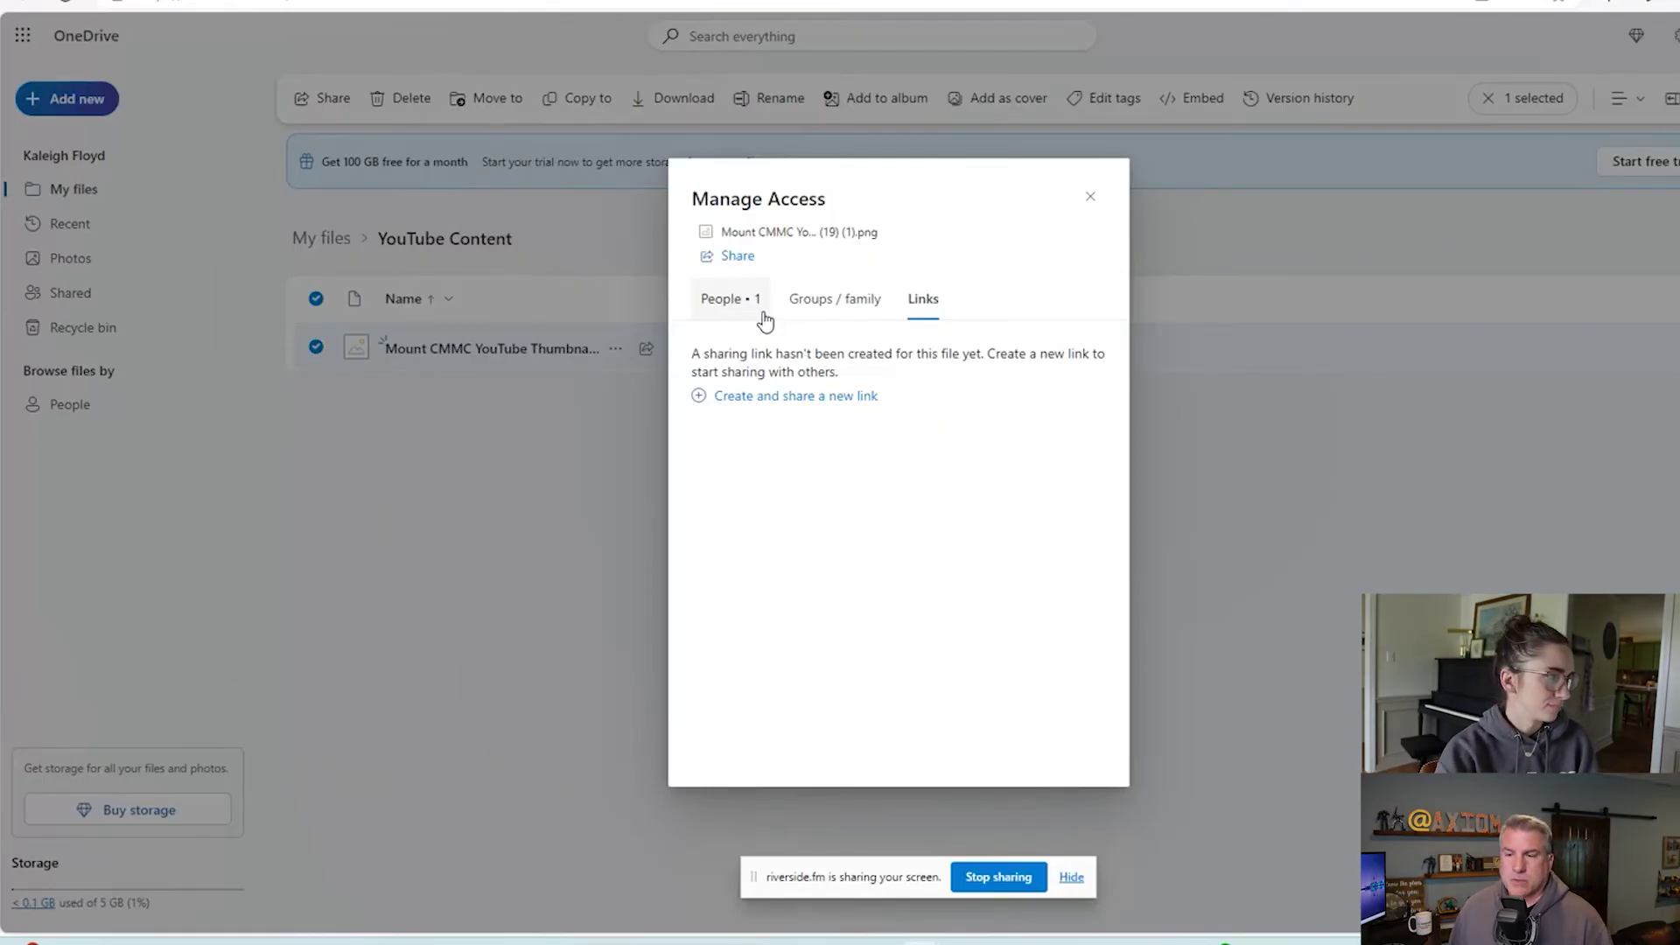
Review the People tab, close Manage Access, and bring up the thumbnail's actions menu.
{"action": "left_click", "coordinate": [759, 314]}
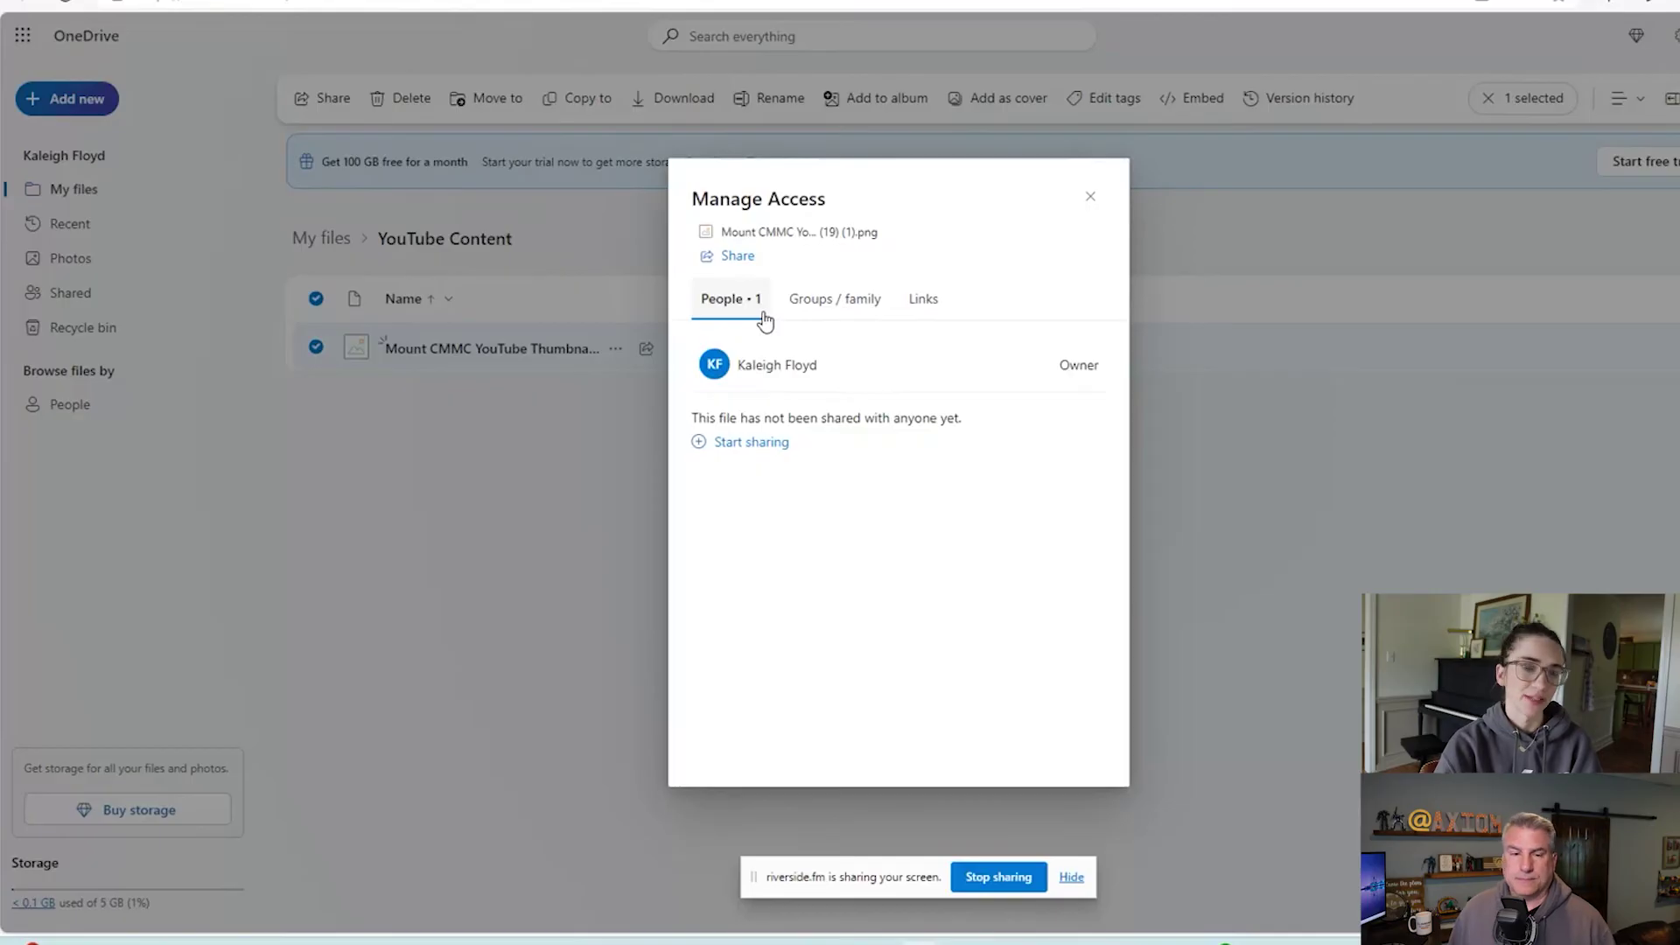
{"action": "left_click", "coordinate": [615, 360]}
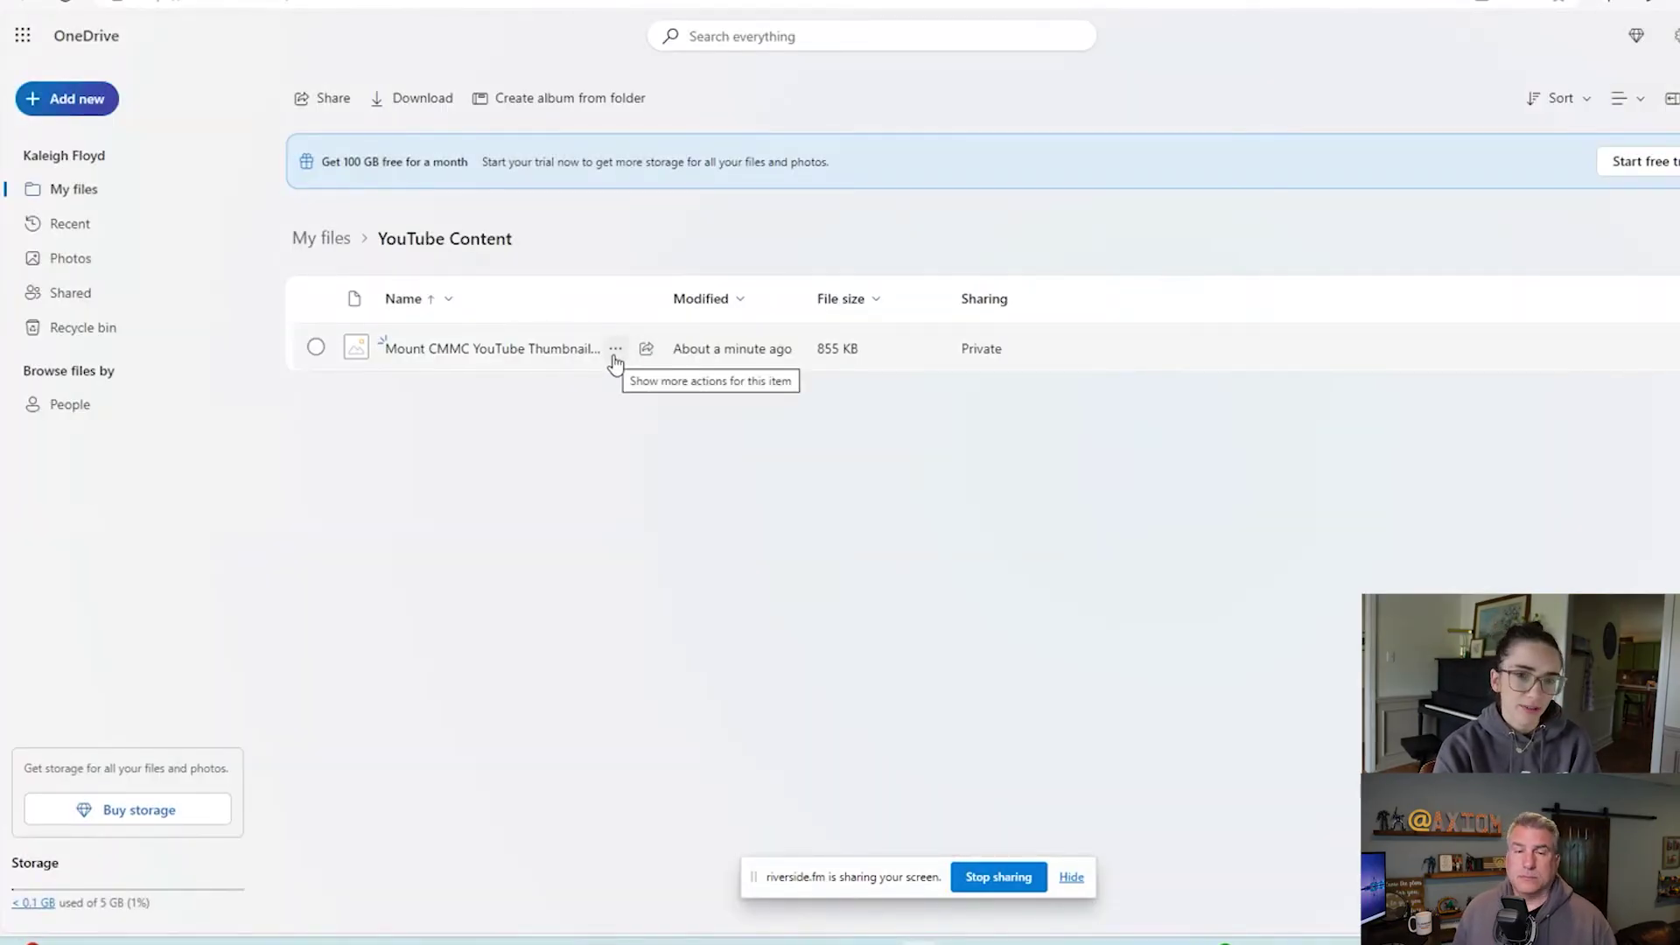
{"action": "left_click", "coordinate": [616, 359]}
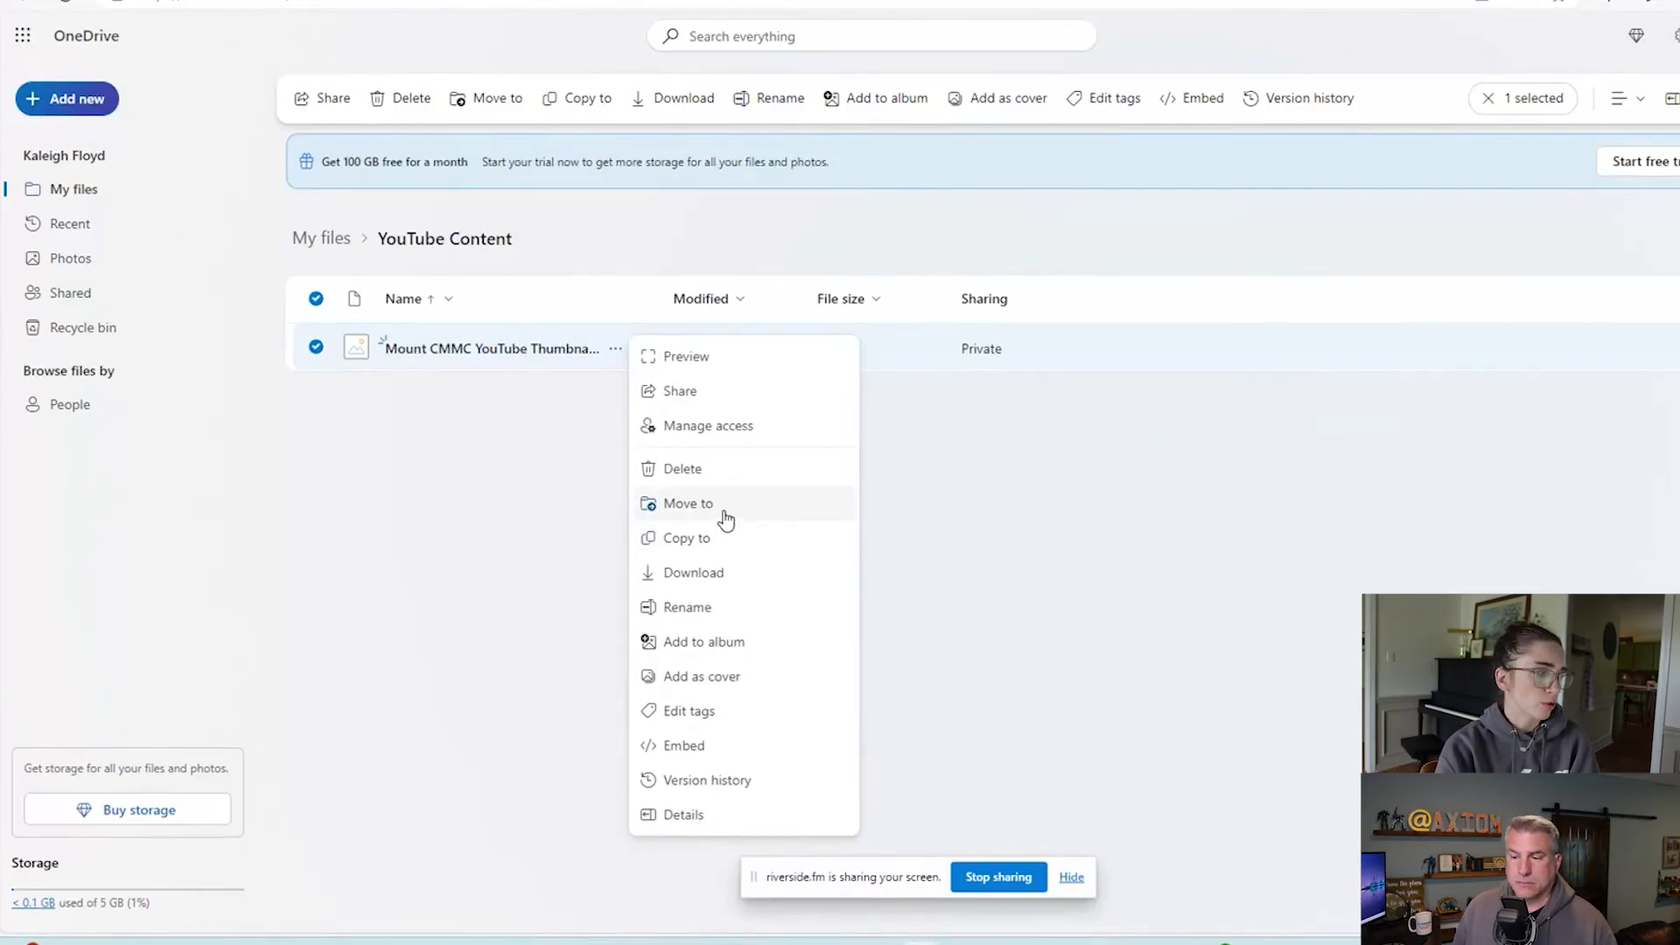
Move the thumbnail PNG into My files > Documents, then return to the My files root.
{"action": "left_click", "coordinate": [724, 517]}
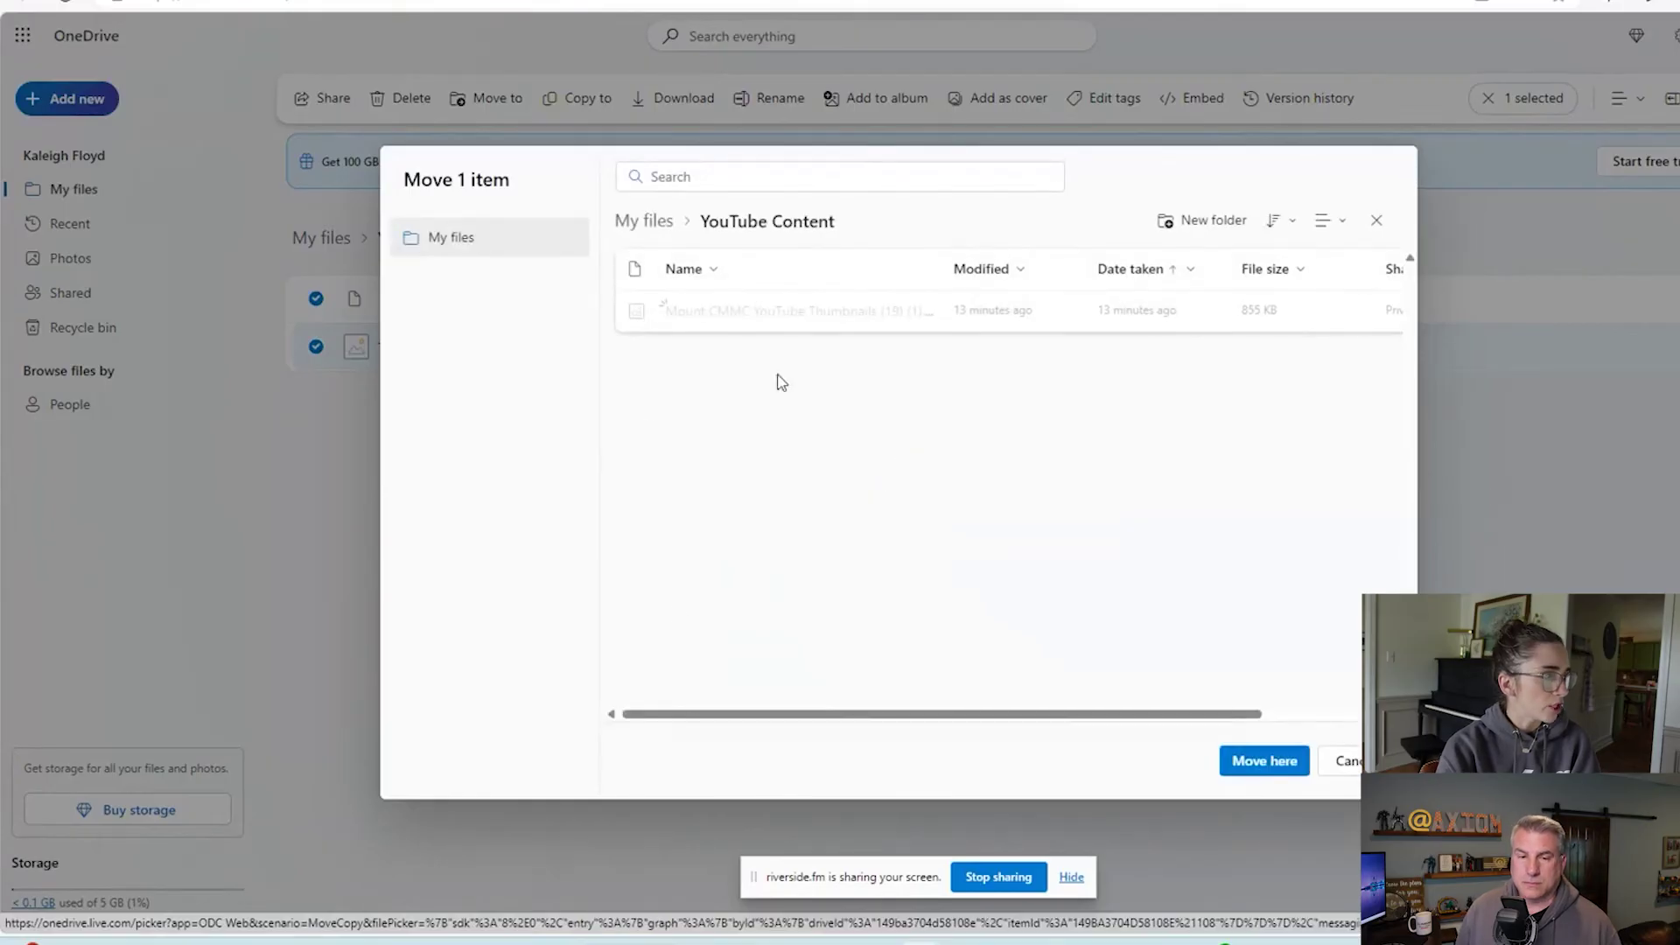
{"action": "left_click", "coordinate": [664, 219]}
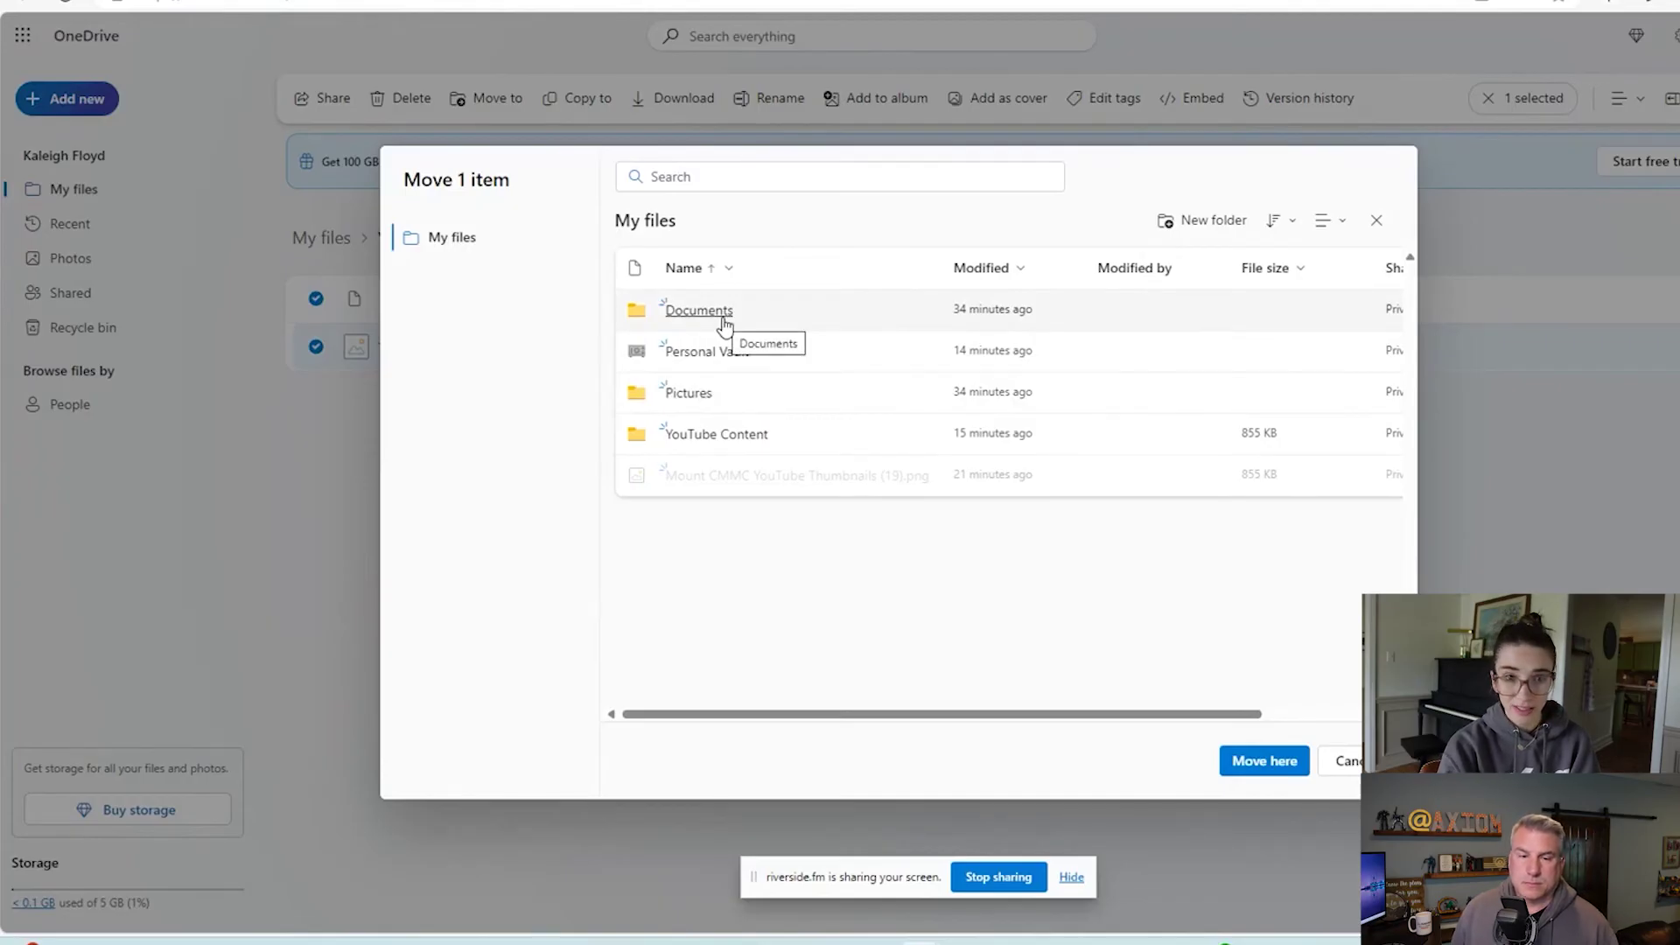
{"action": "left_click", "coordinate": [722, 322]}
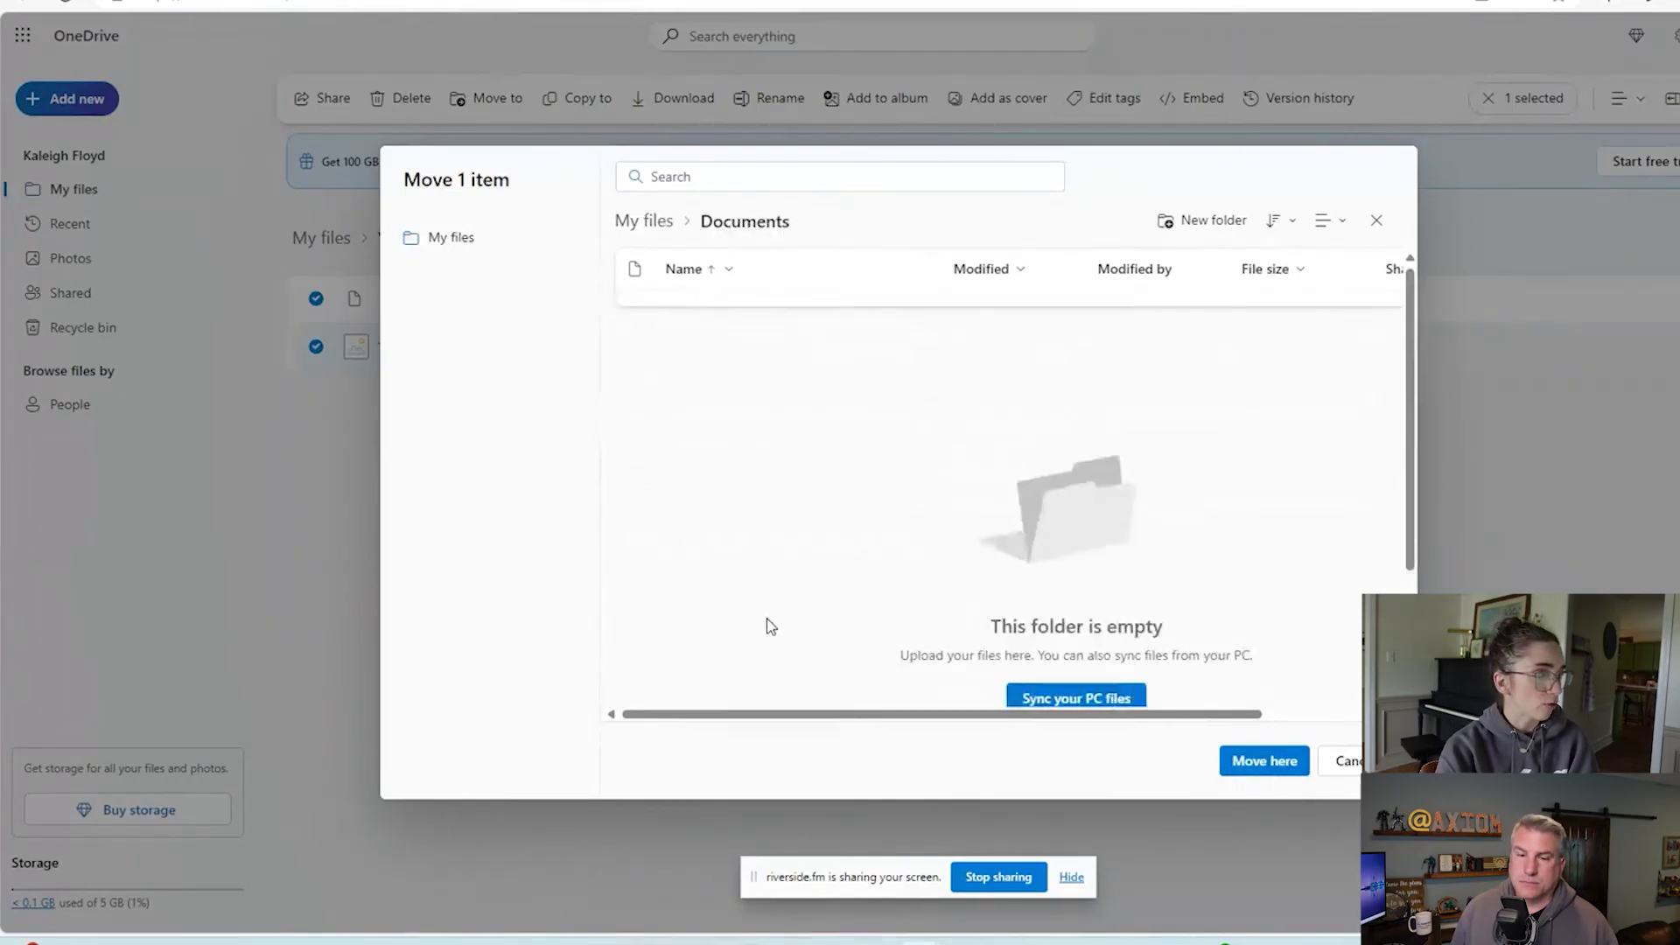
{"action": "left_click", "coordinate": [1276, 763]}
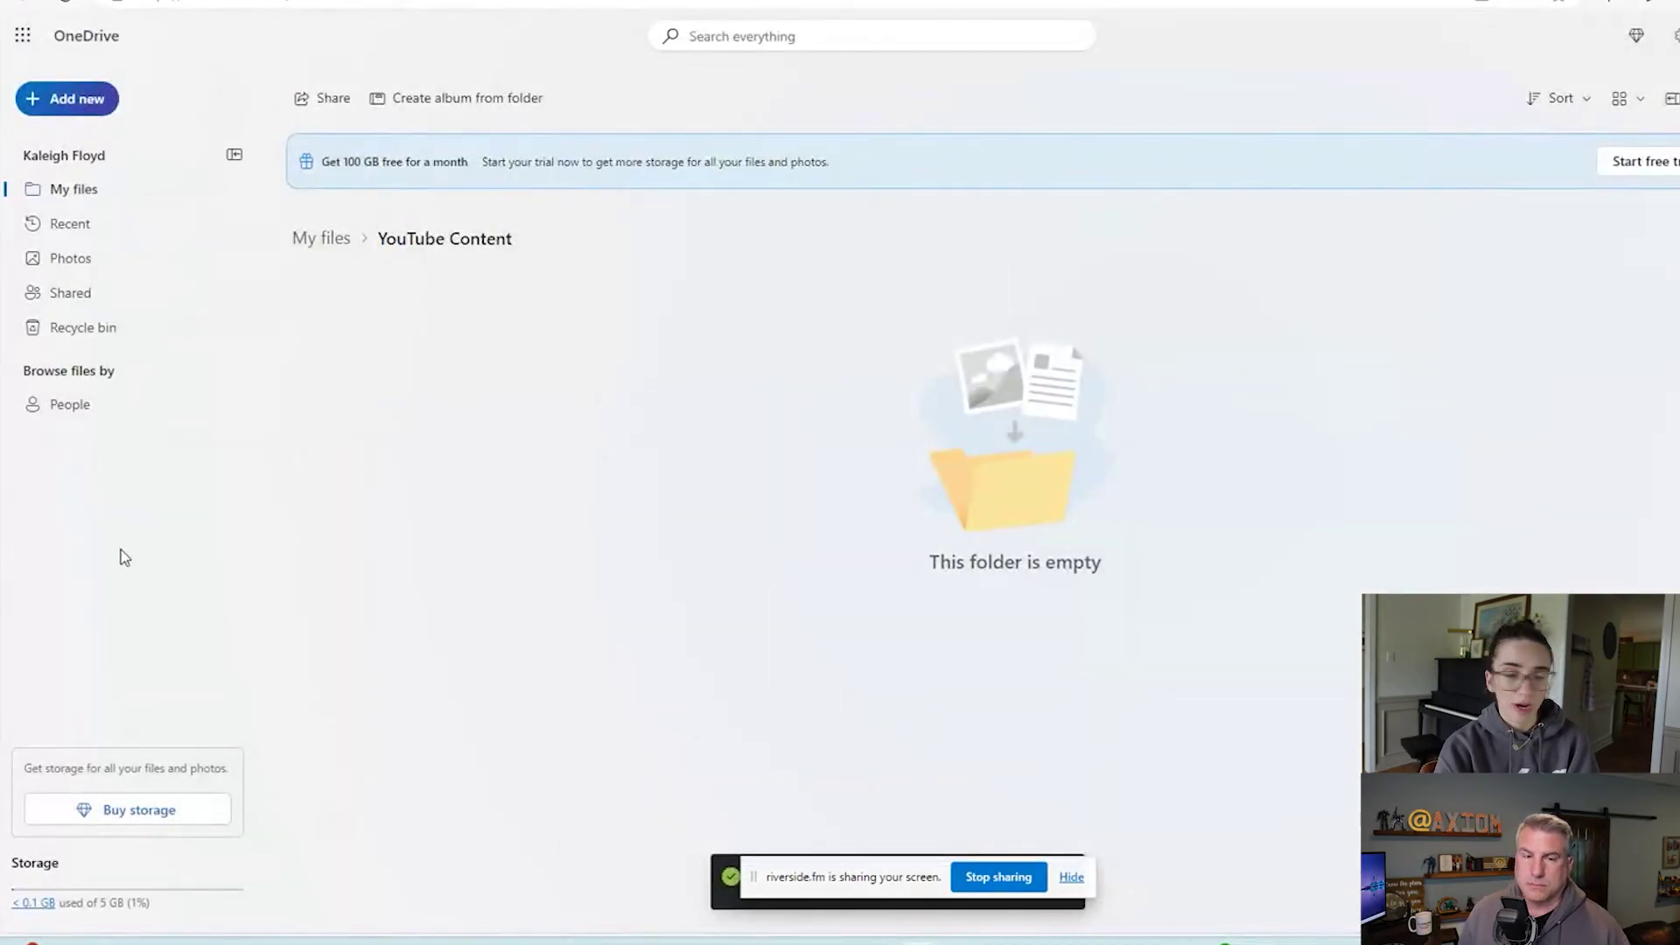
{"action": "left_click", "coordinate": [319, 244]}
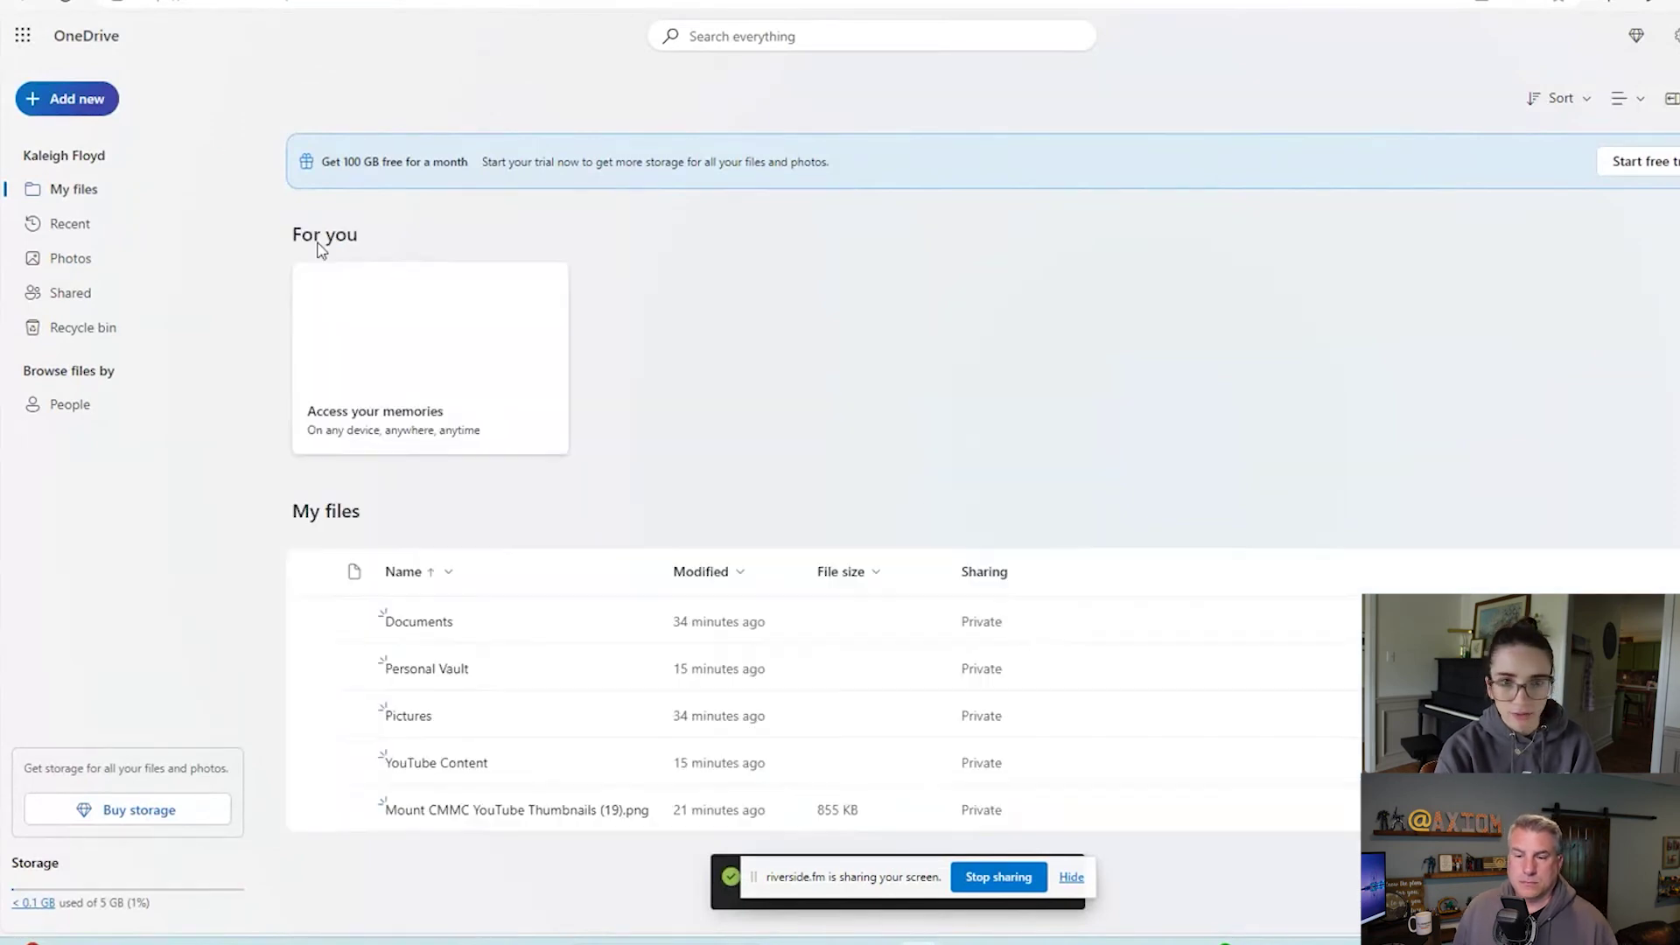
Copy the thumbnail PNG from Documents into My files > YouTube Content, then deselect it.
{"action": "left_click", "coordinate": [455, 626]}
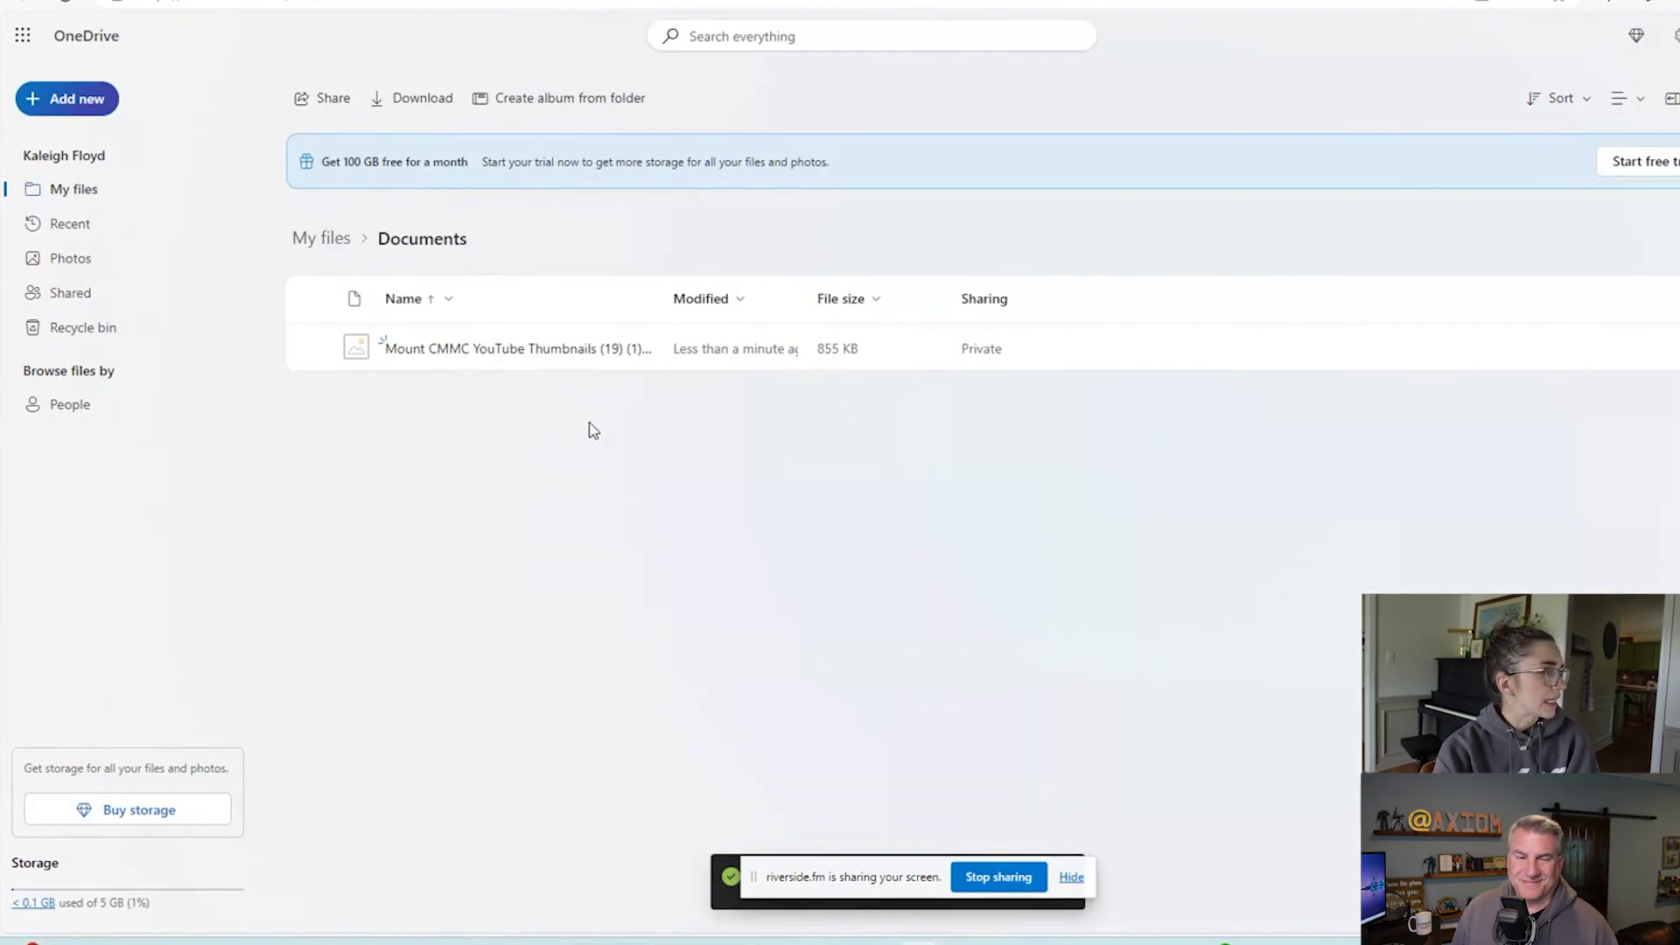
{"action": "mouse_move", "coordinate": [660, 361]}
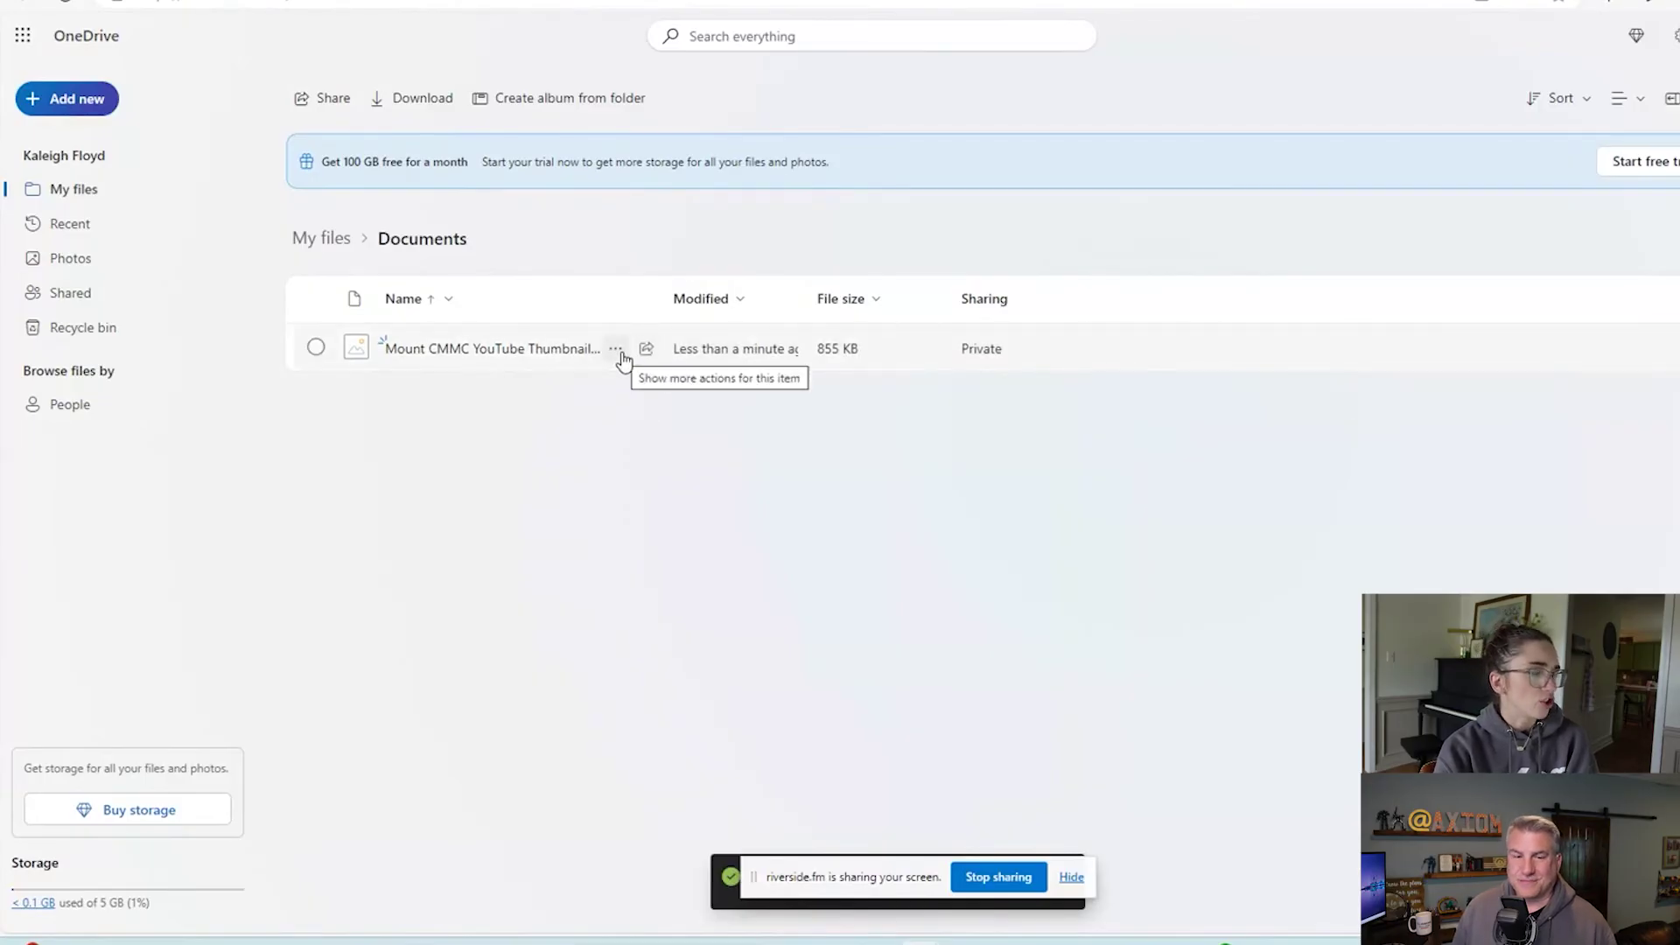
{"action": "left_click", "coordinate": [617, 350]}
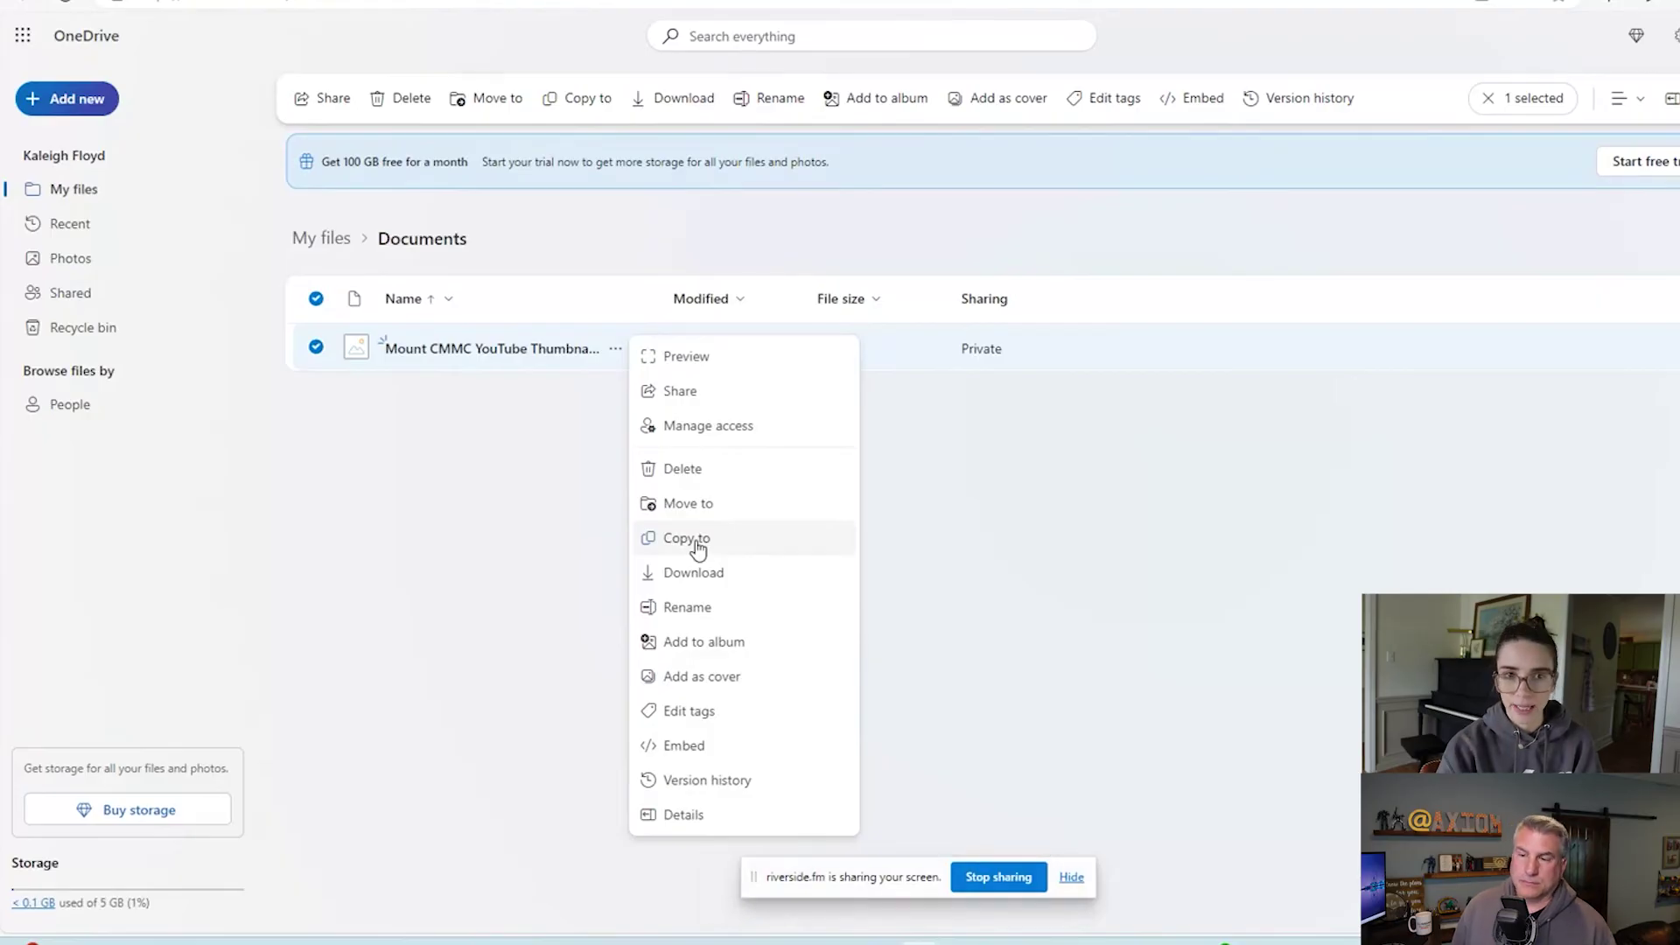
{"action": "left_click", "coordinate": [697, 540]}
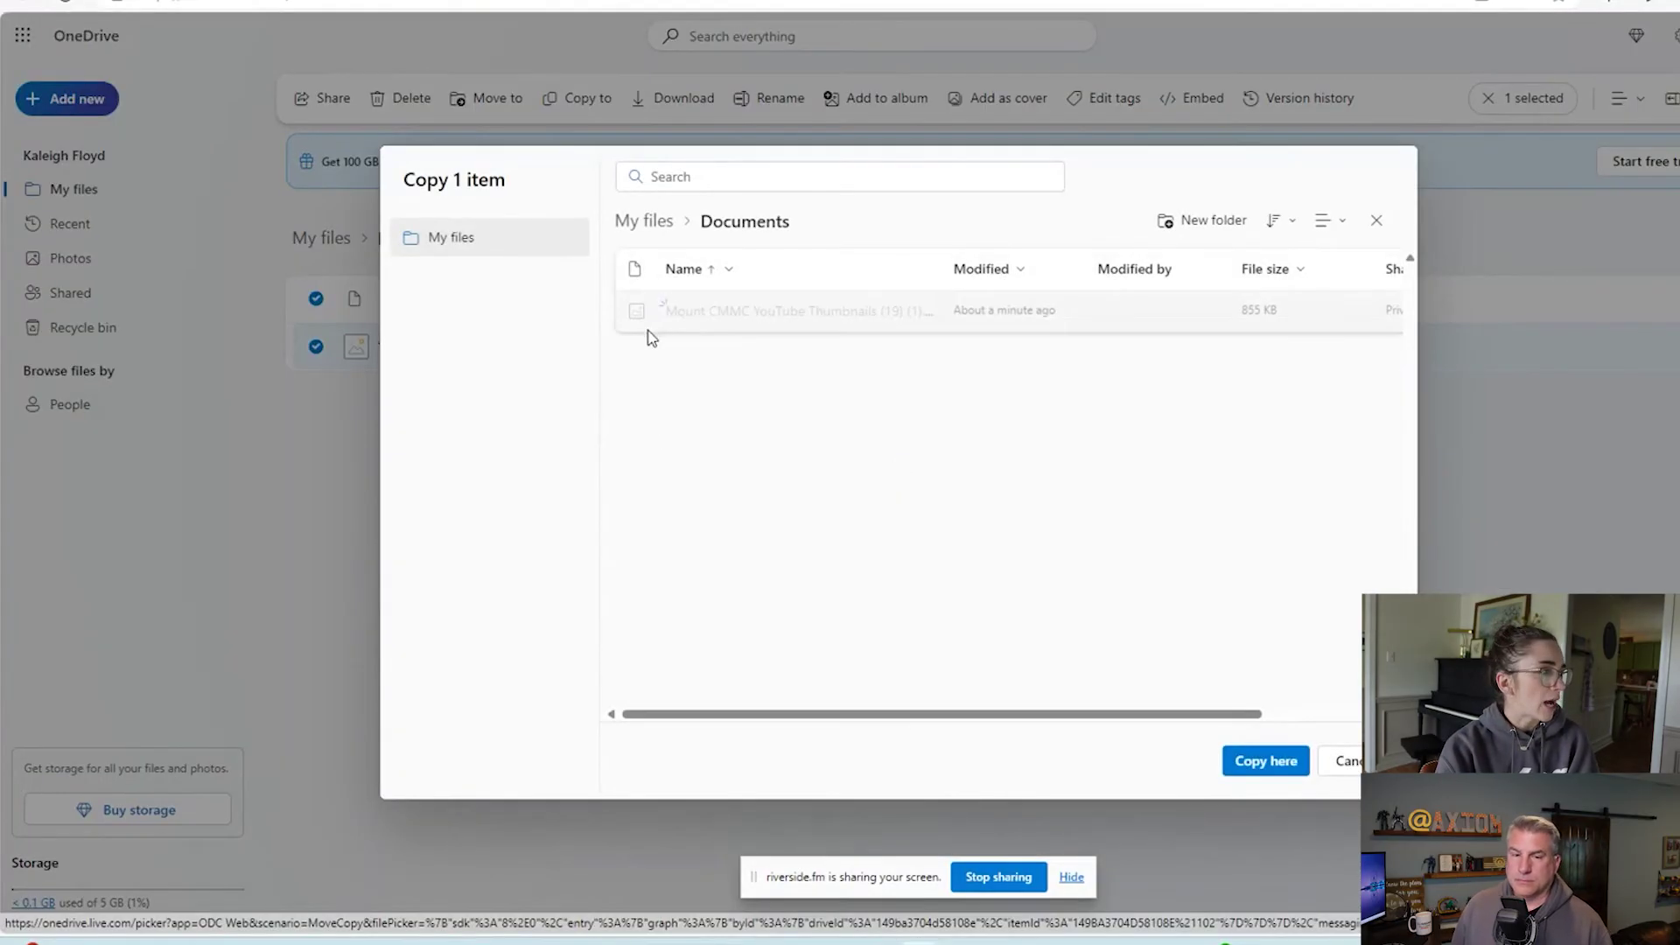
{"action": "left_click", "coordinate": [643, 229]}
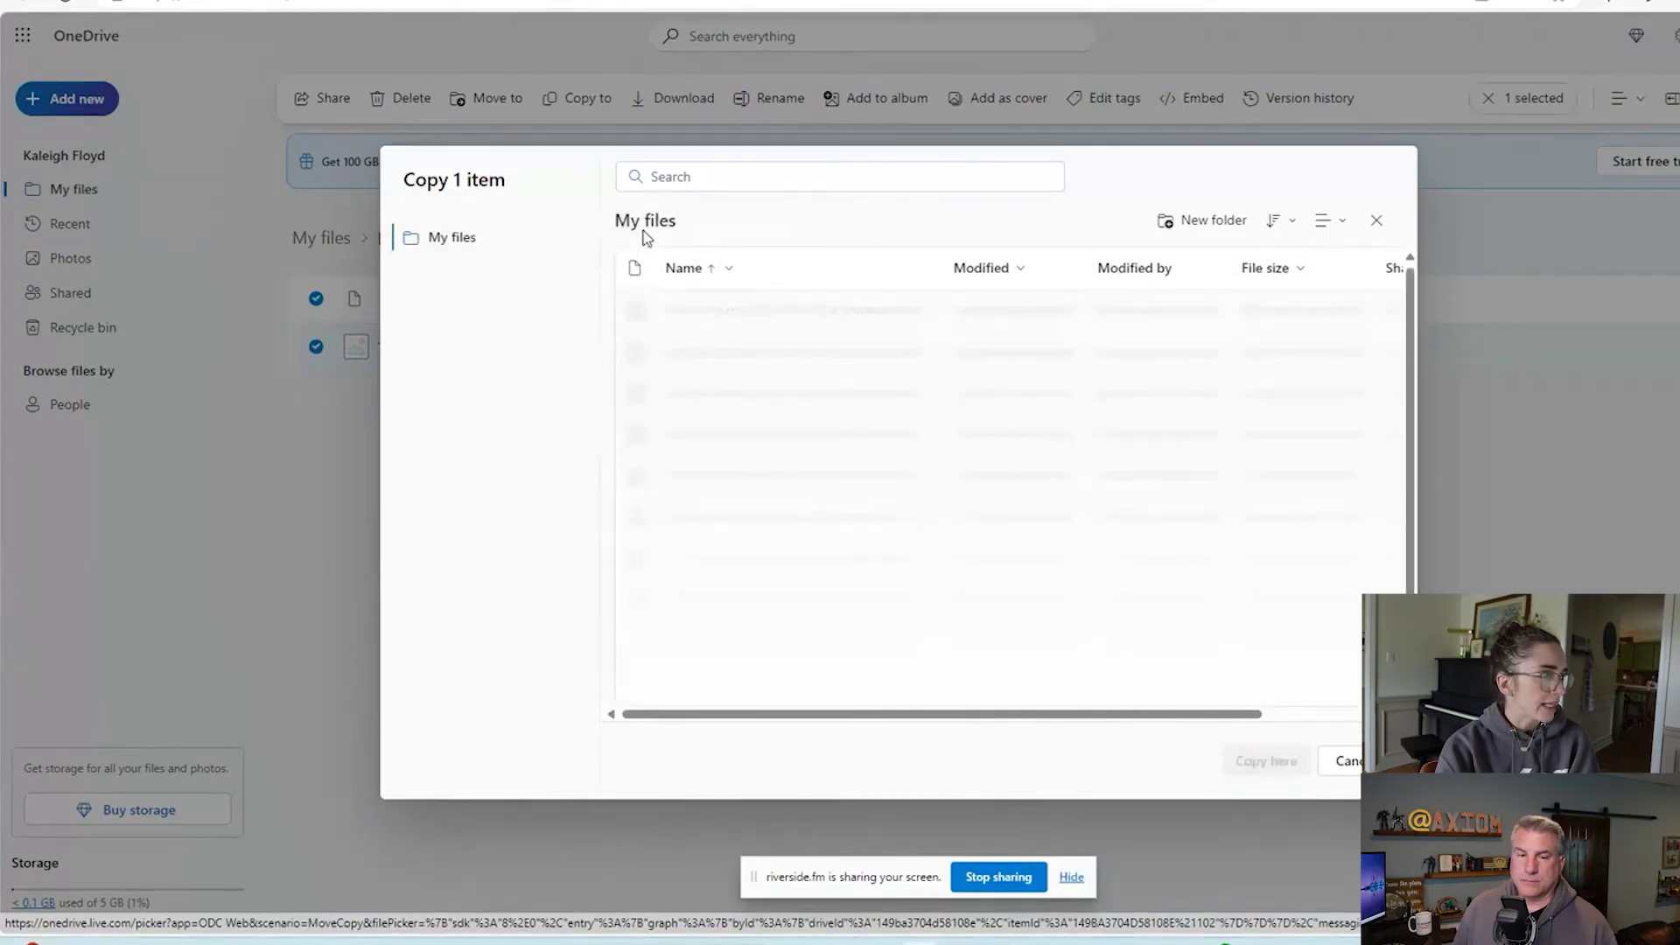
{"action": "left_click", "coordinate": [739, 437]}
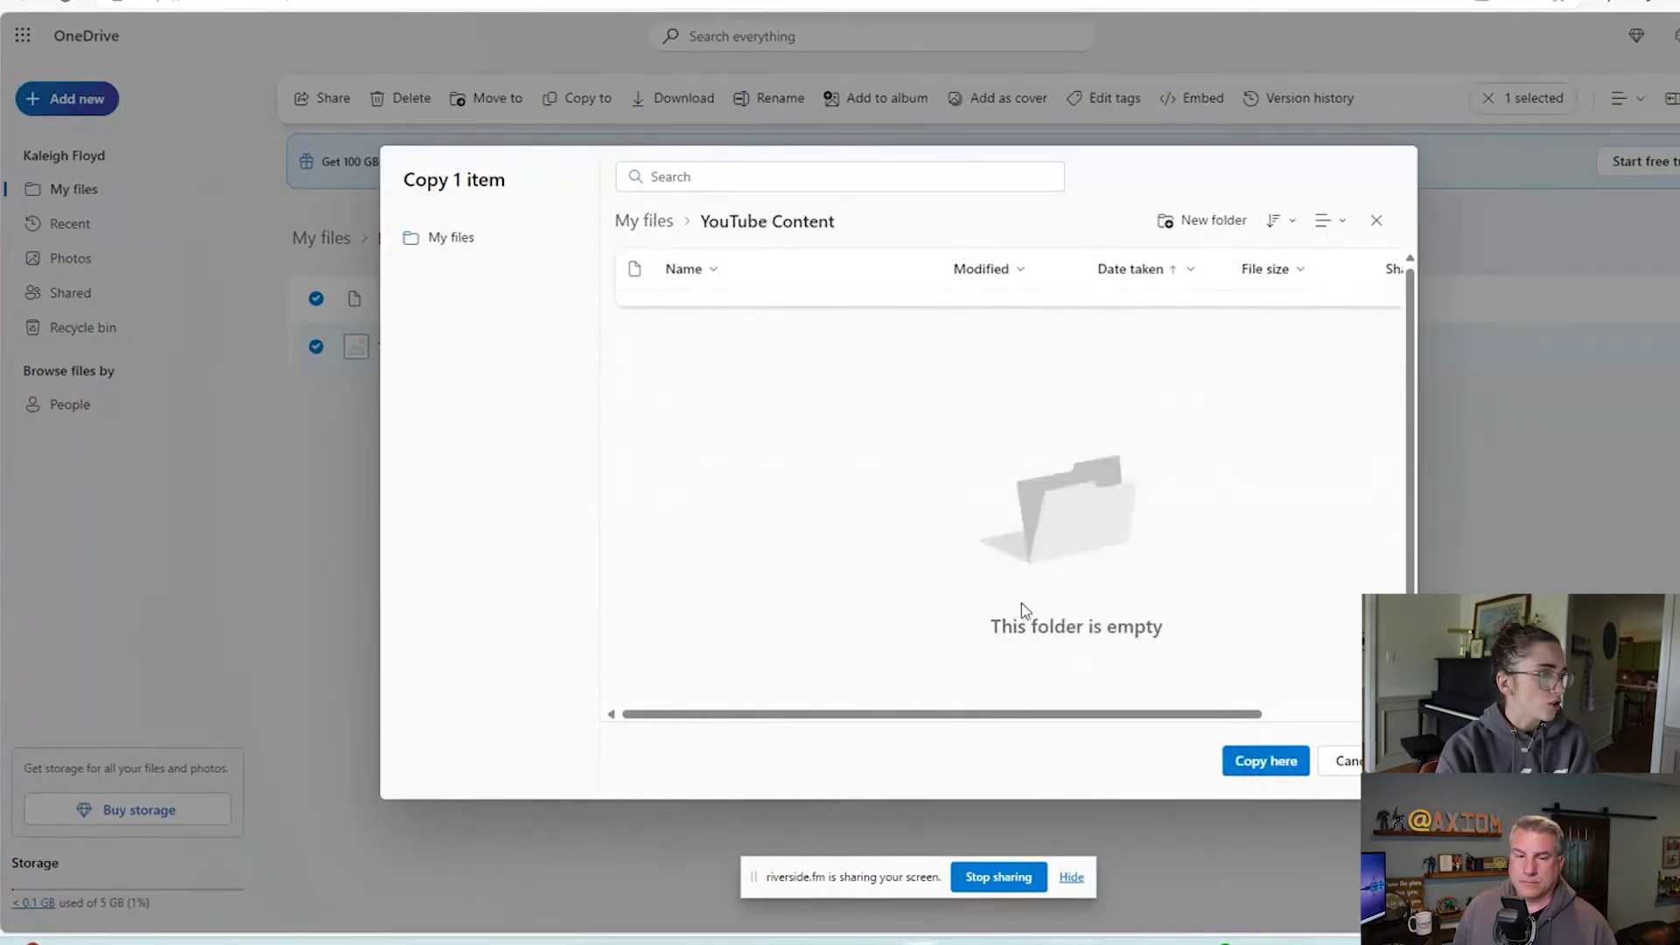
{"action": "left_click", "coordinate": [1288, 770]}
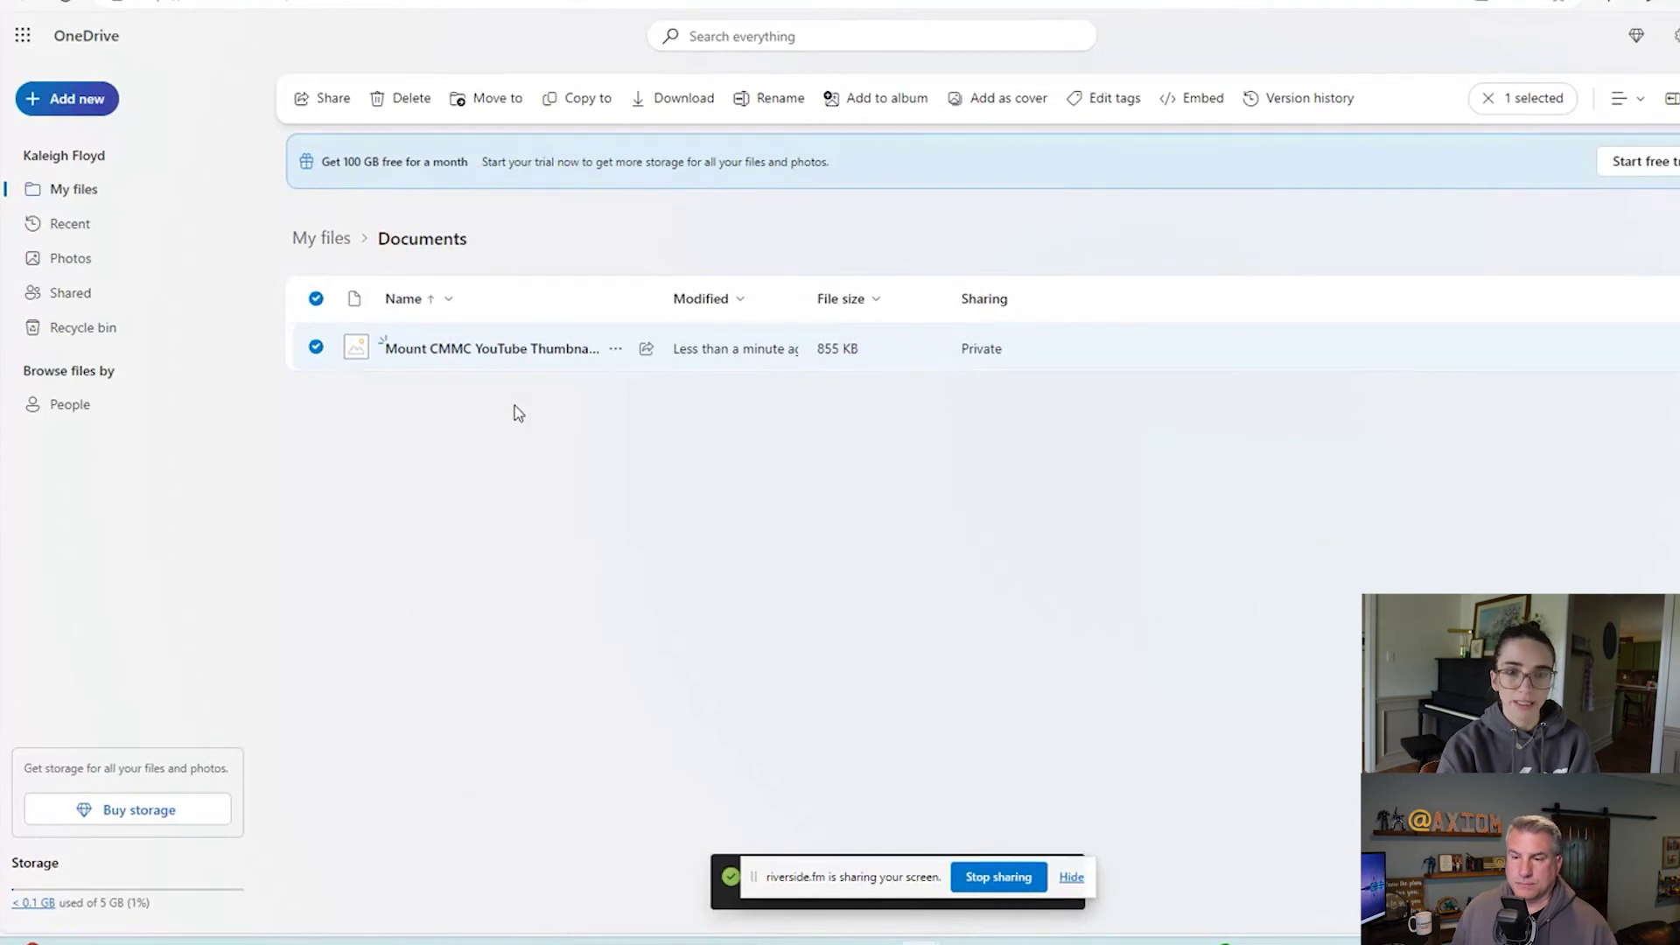
{"action": "left_click", "coordinate": [326, 297]}
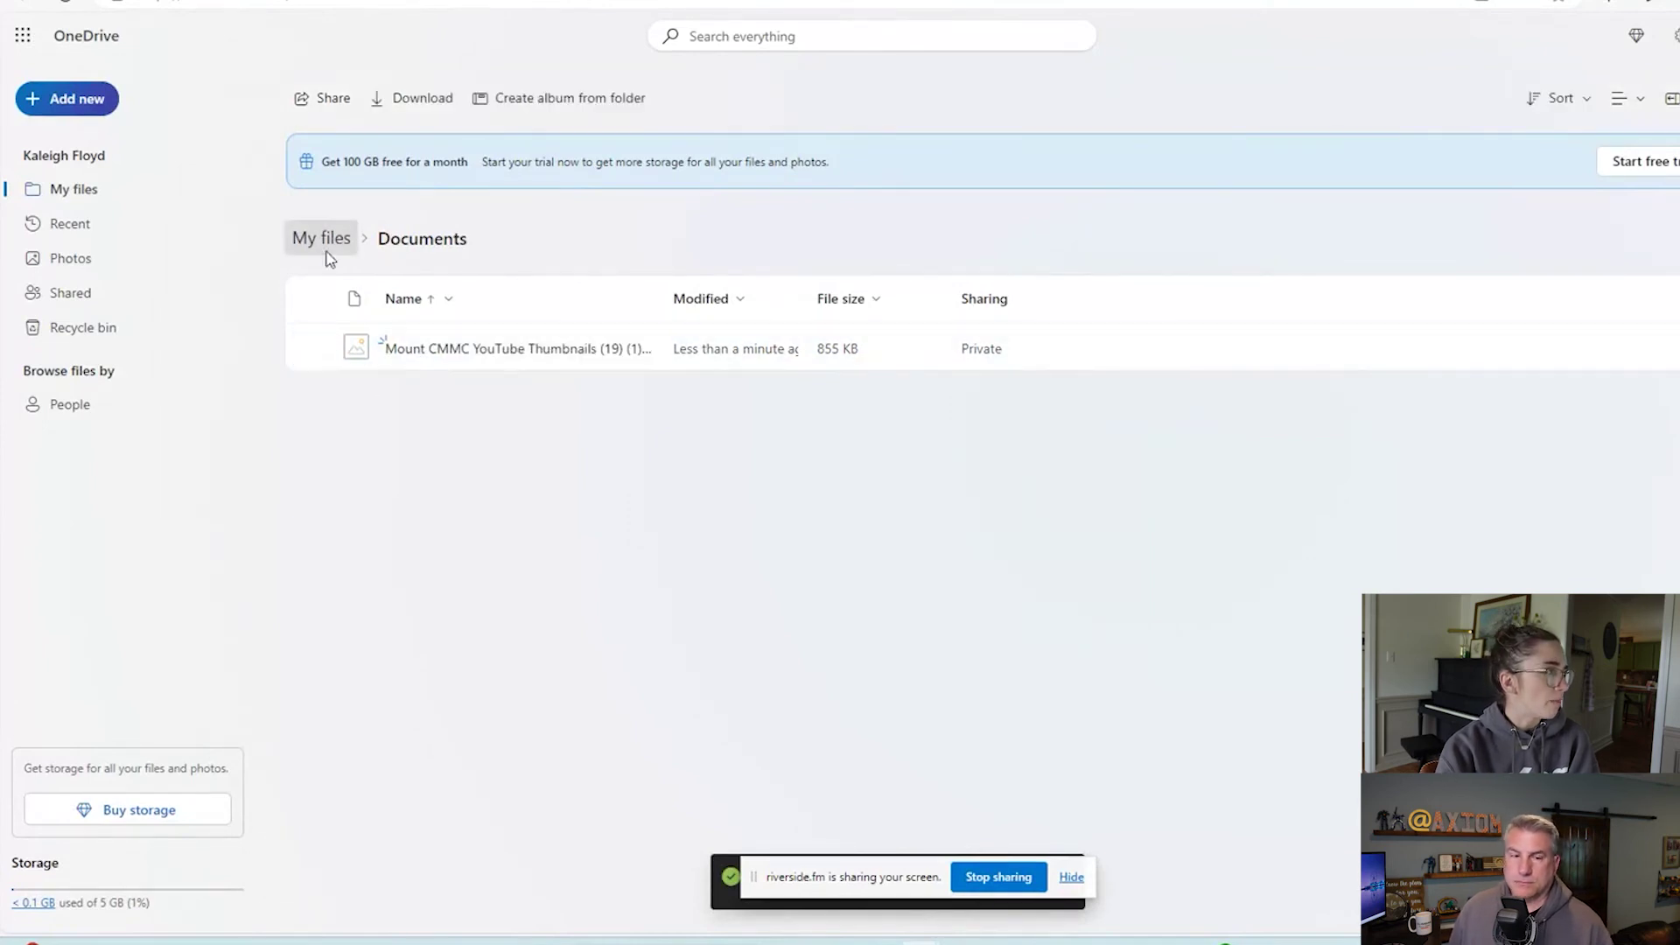
Go to My files and open YouTube Content to confirm the copied thumbnail is there.
{"action": "left_click", "coordinate": [323, 241]}
{"action": "left_click", "coordinate": [439, 765]}
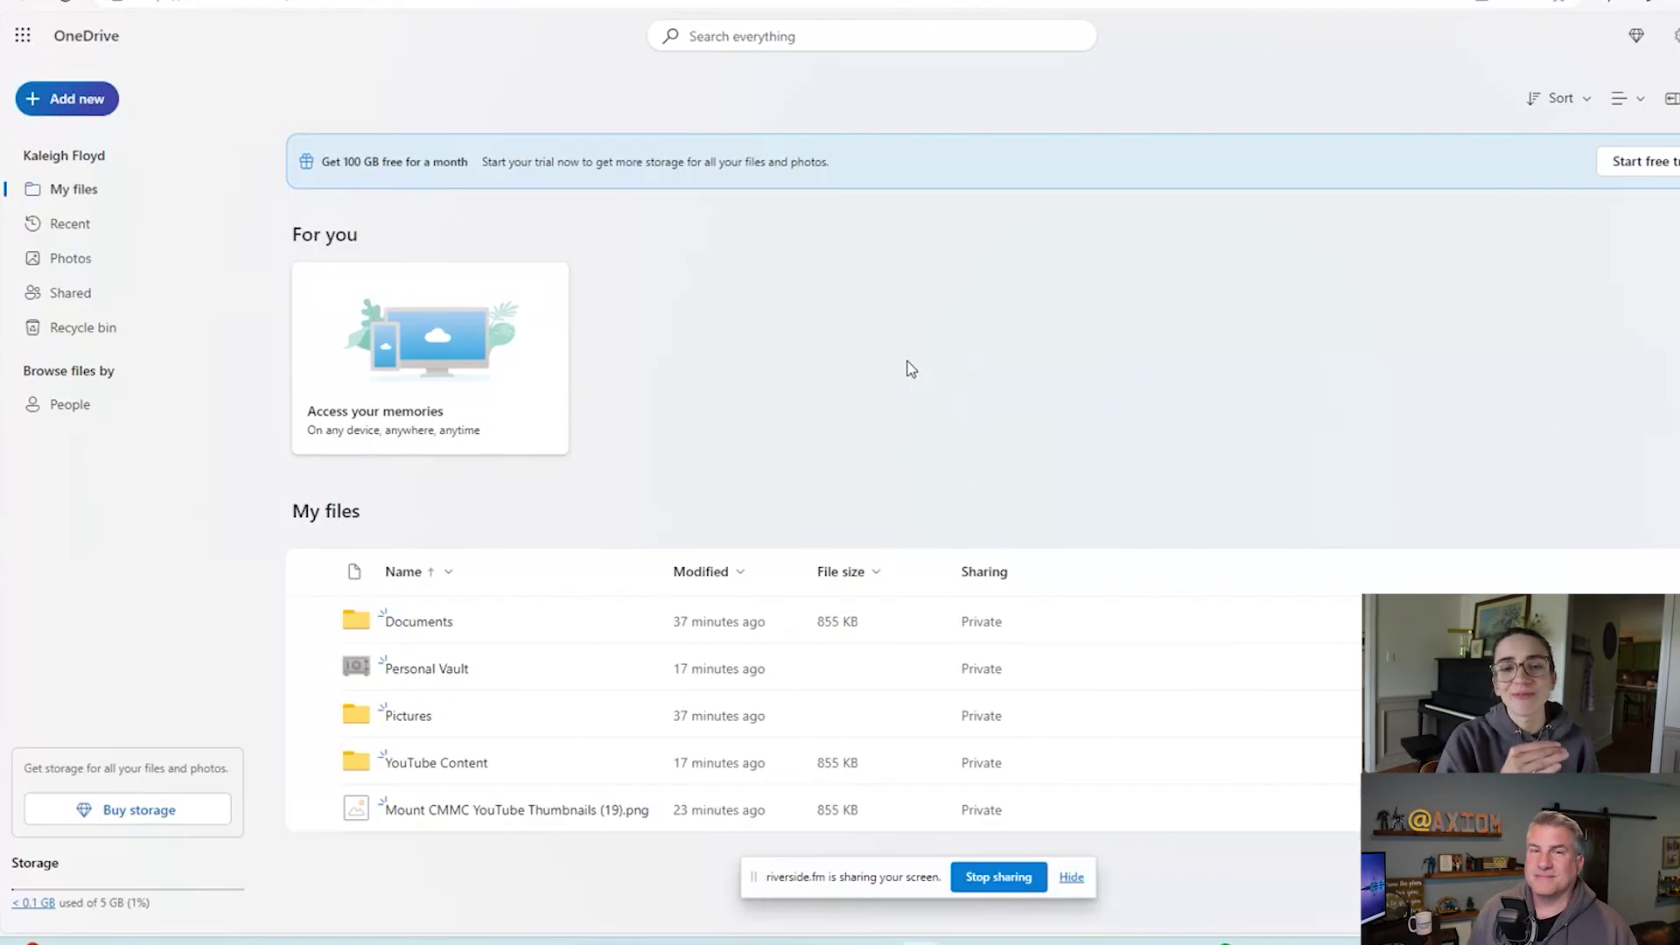
List Shared > By you and open the thumbnail image shown there.
{"action": "left_click", "coordinate": [52, 304]}
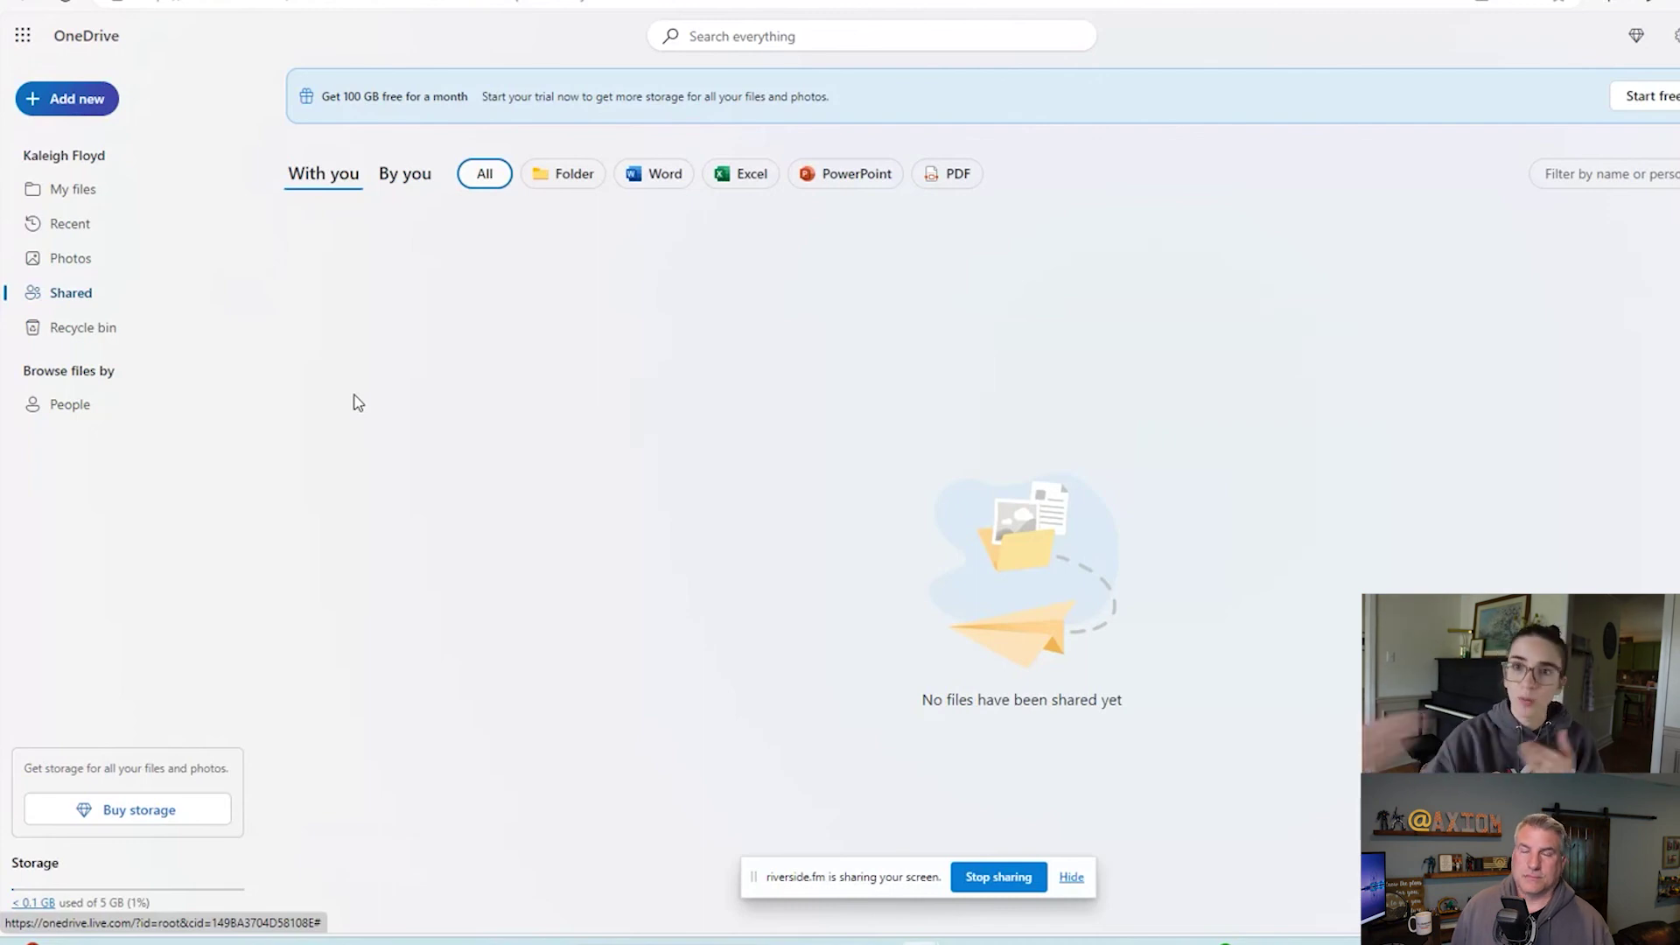
{"action": "left_click", "coordinate": [406, 179]}
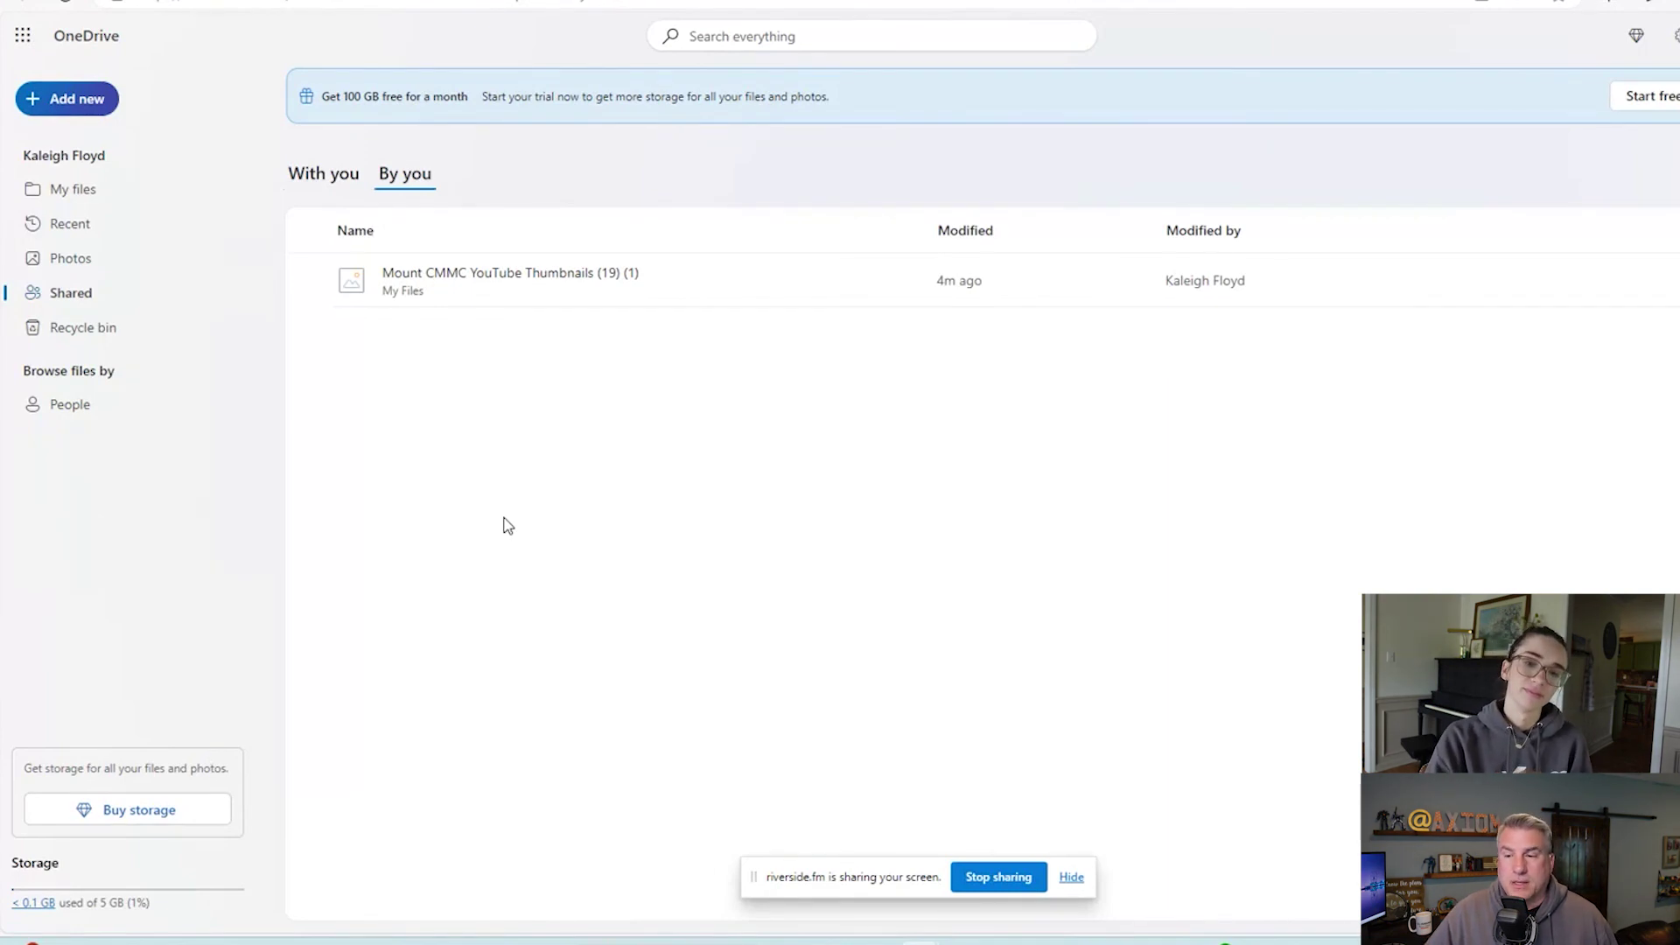
{"action": "left_click", "coordinate": [638, 283]}
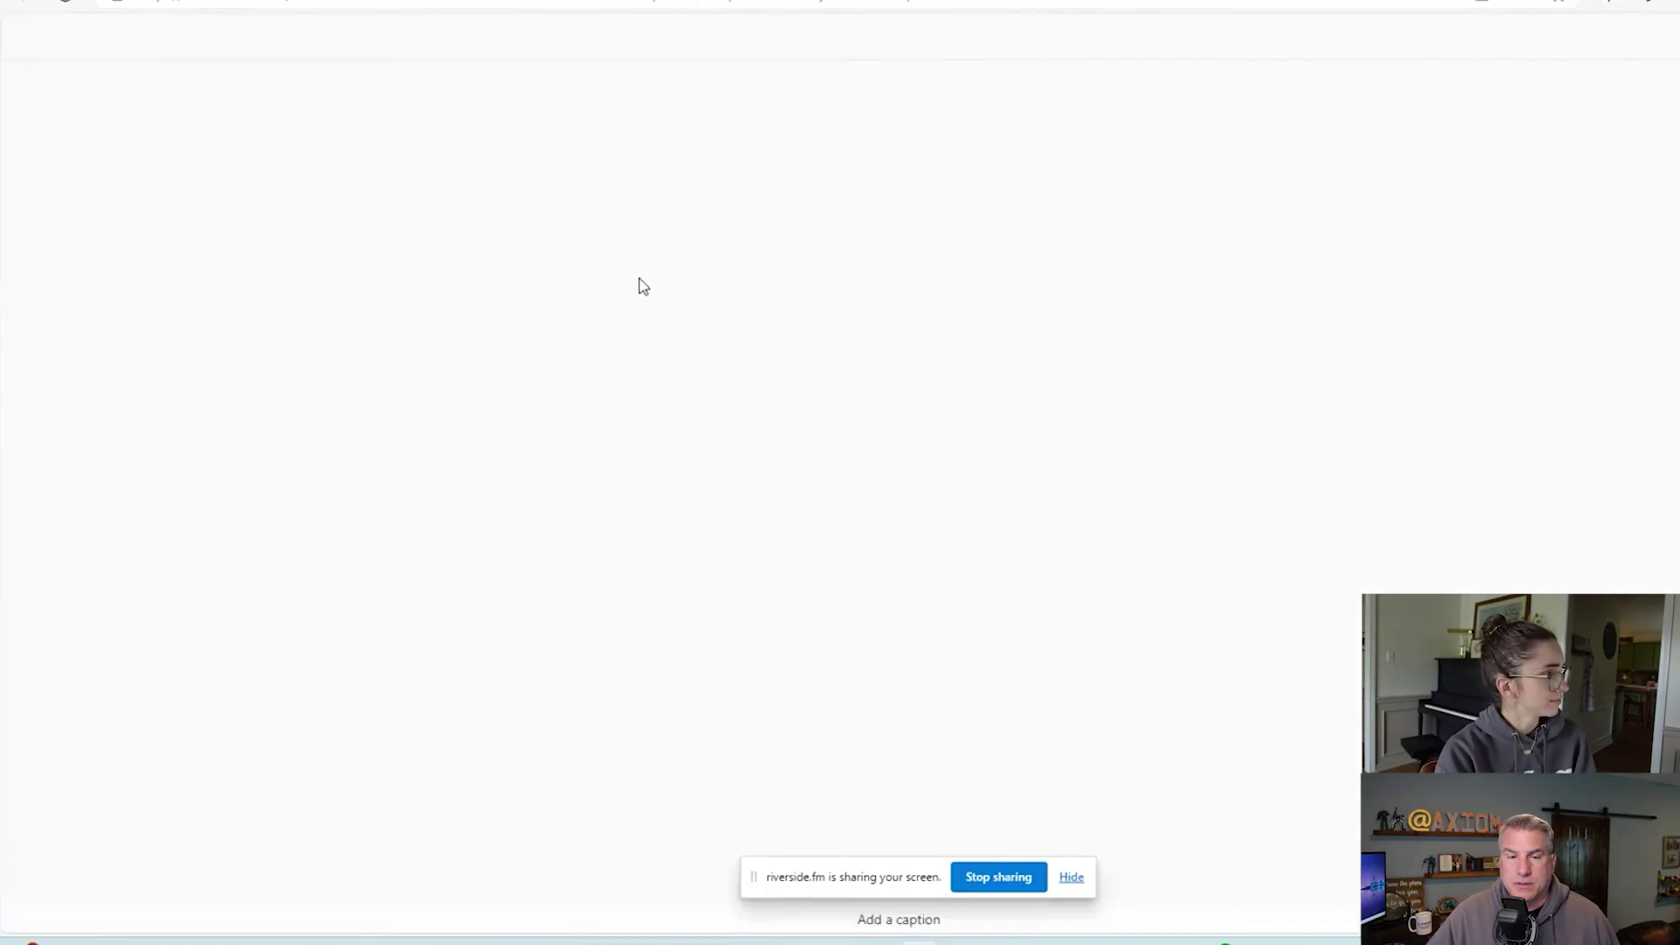
Close the image and review the thumbnail's Links in Manage access: one anyone-can-edit link.
{"action": "left_click", "coordinate": [1641, 67]}
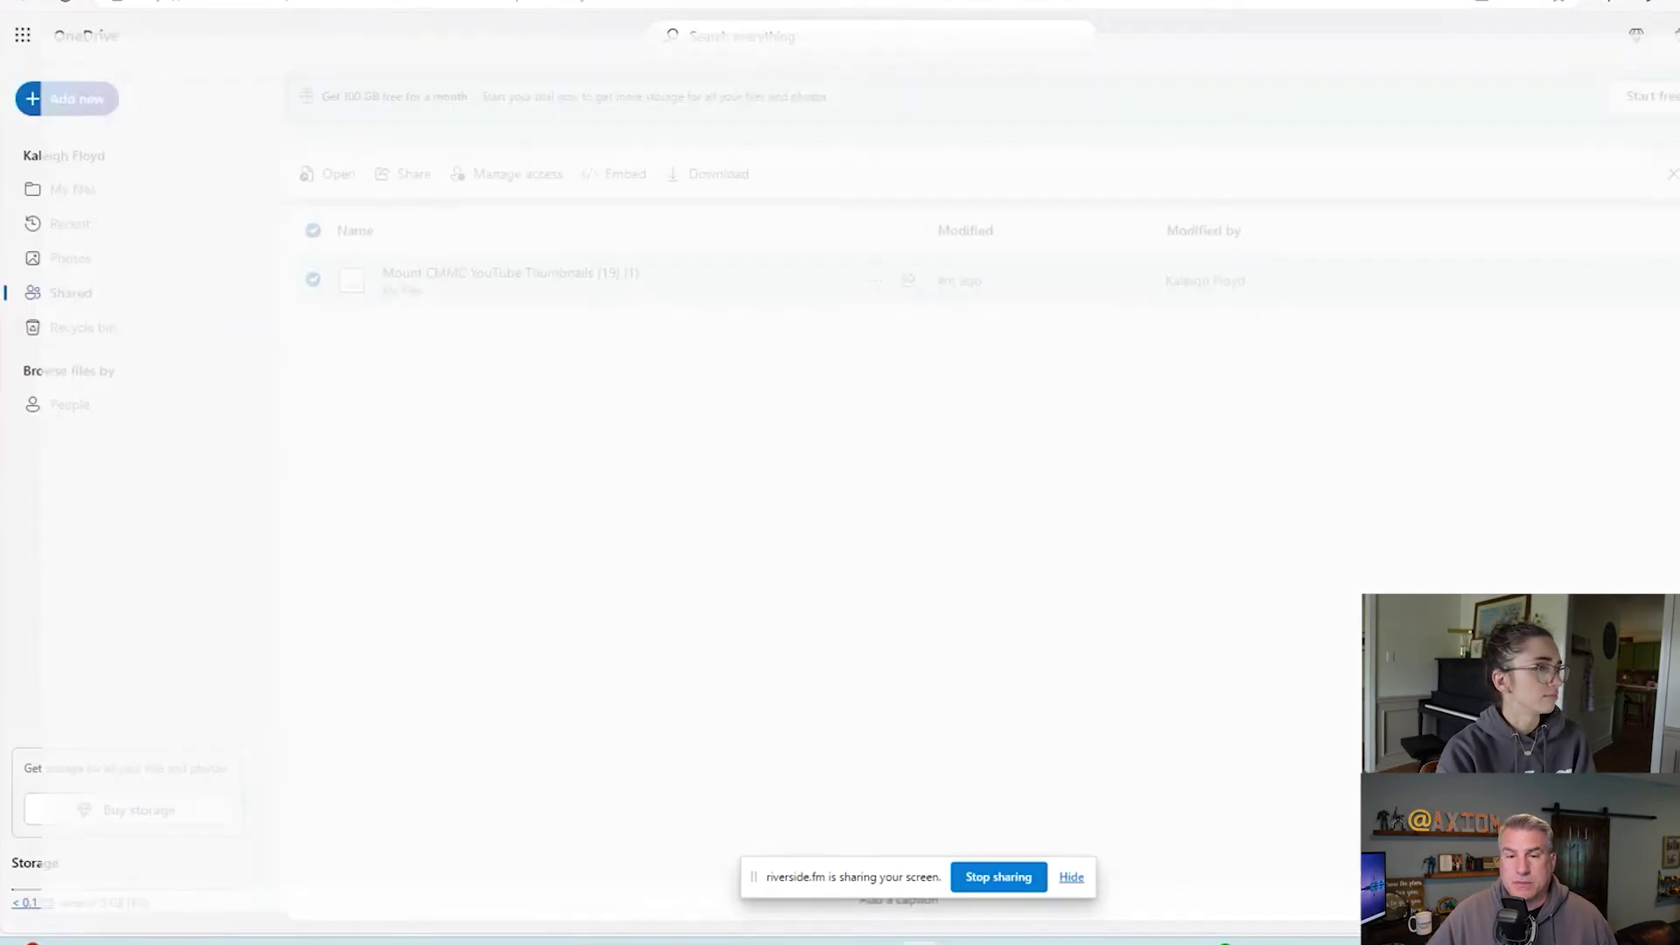
{"action": "left_click", "coordinate": [875, 281]}
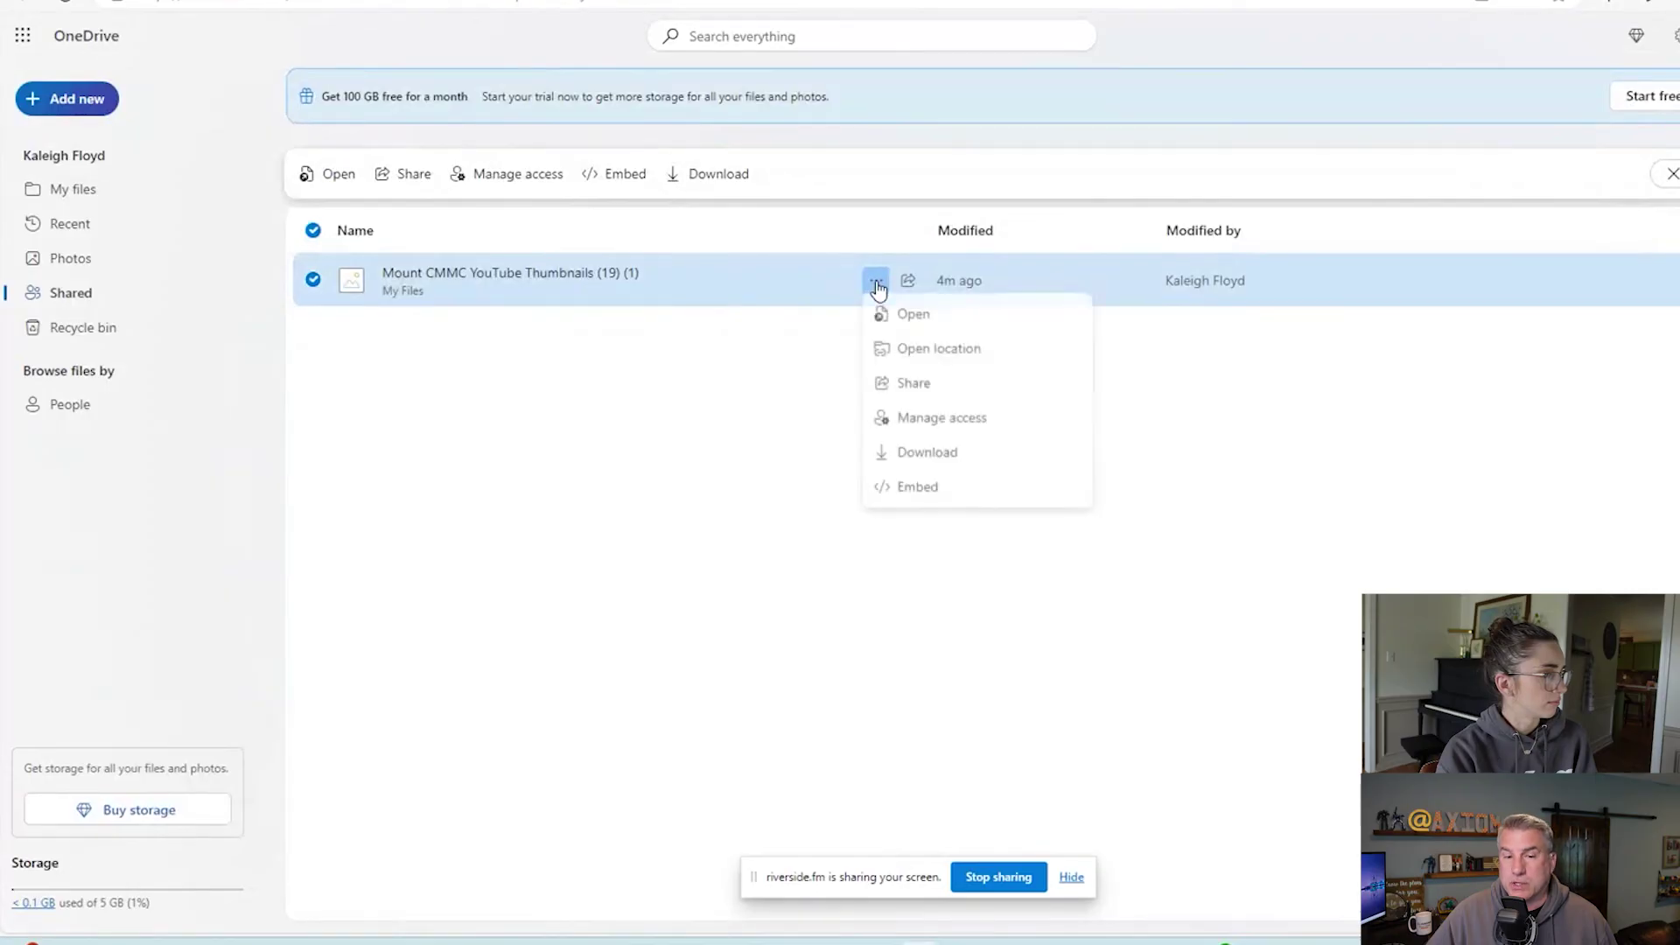
{"action": "left_click", "coordinate": [949, 453]}
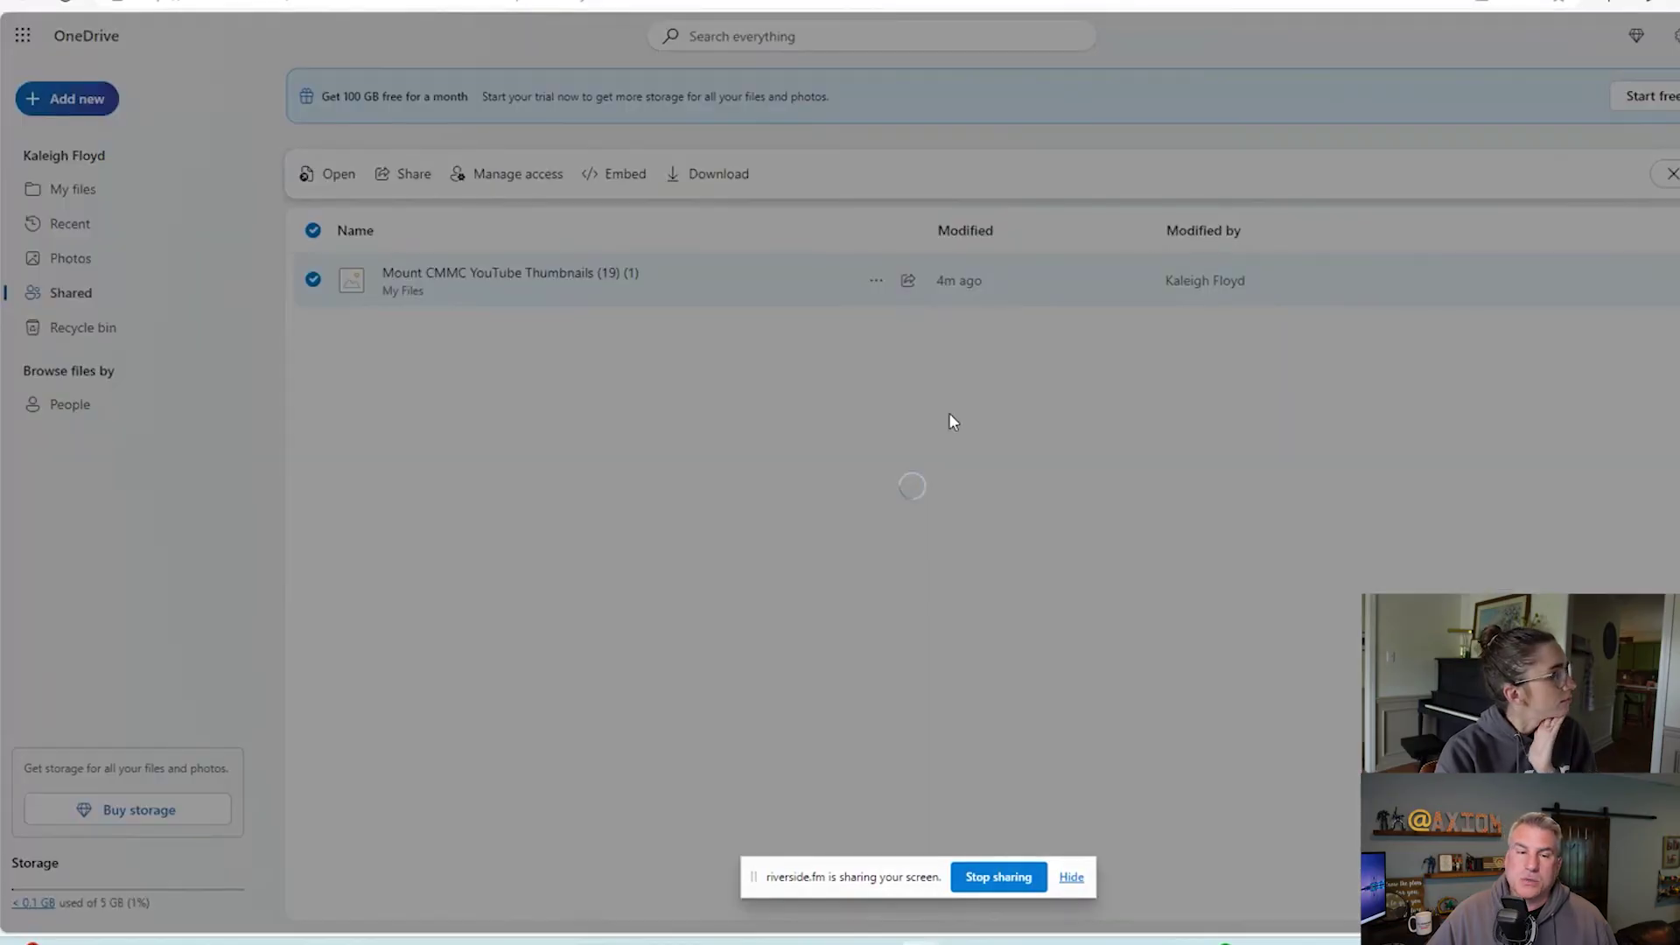
{"action": "left_click", "coordinate": [918, 307]}
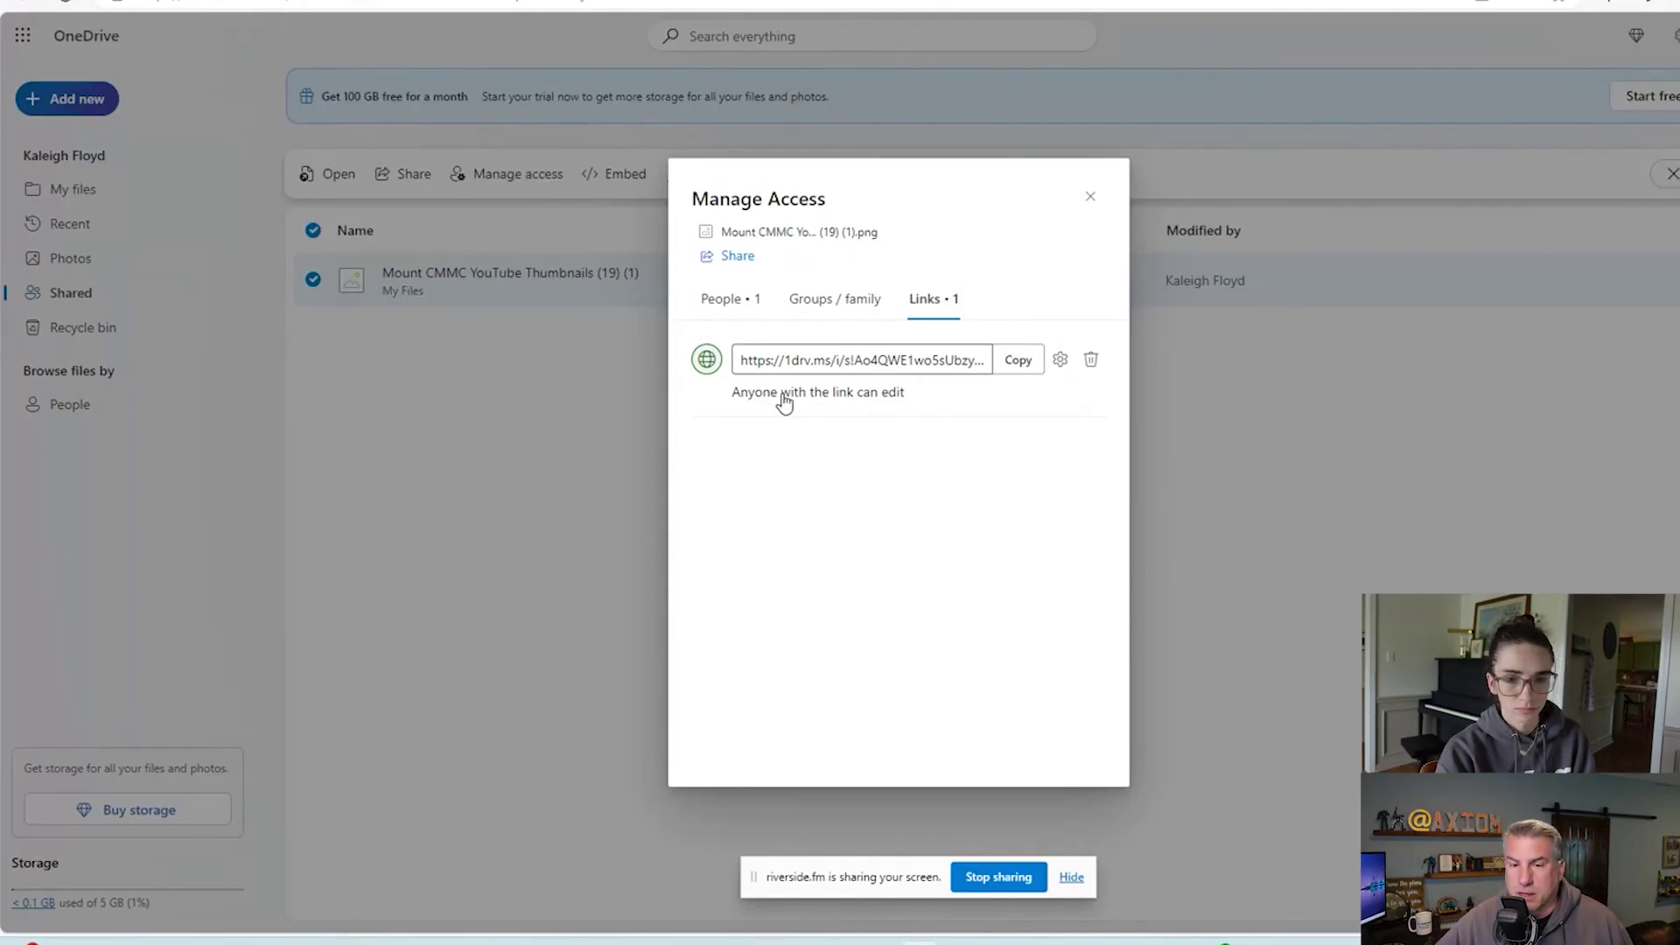
{"action": "left_click", "coordinate": [1087, 198]}
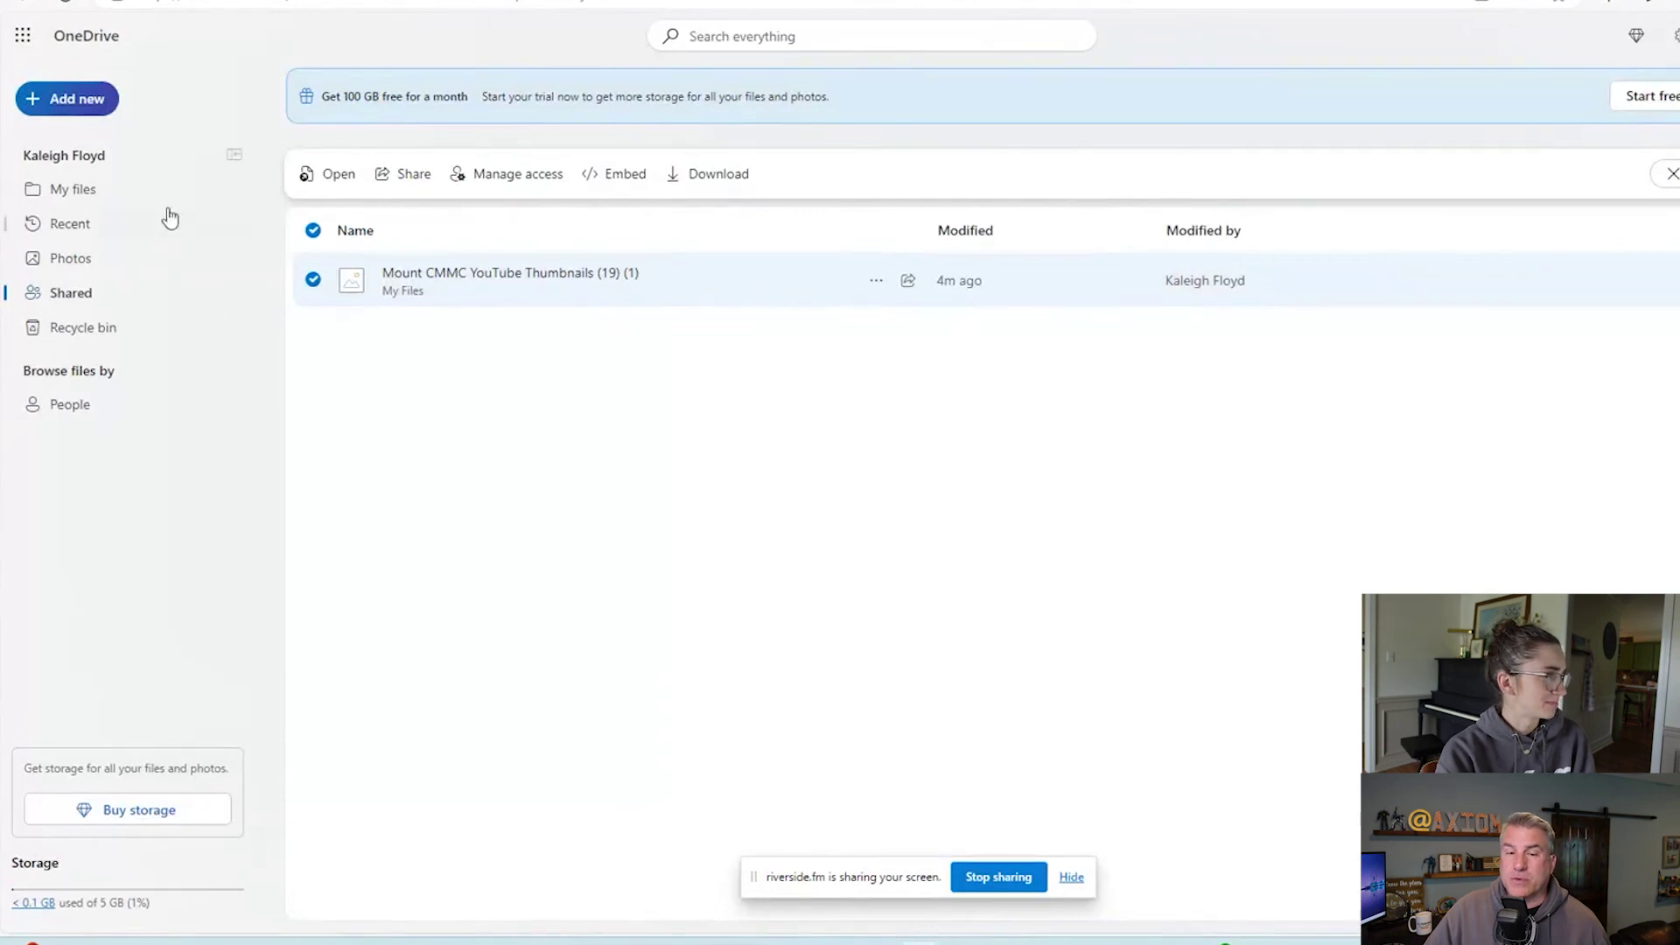
Copy an anyone-can-edit link to the YouTube Content folder from My files, then view Shared > By you.
{"action": "left_click", "coordinate": [122, 196]}
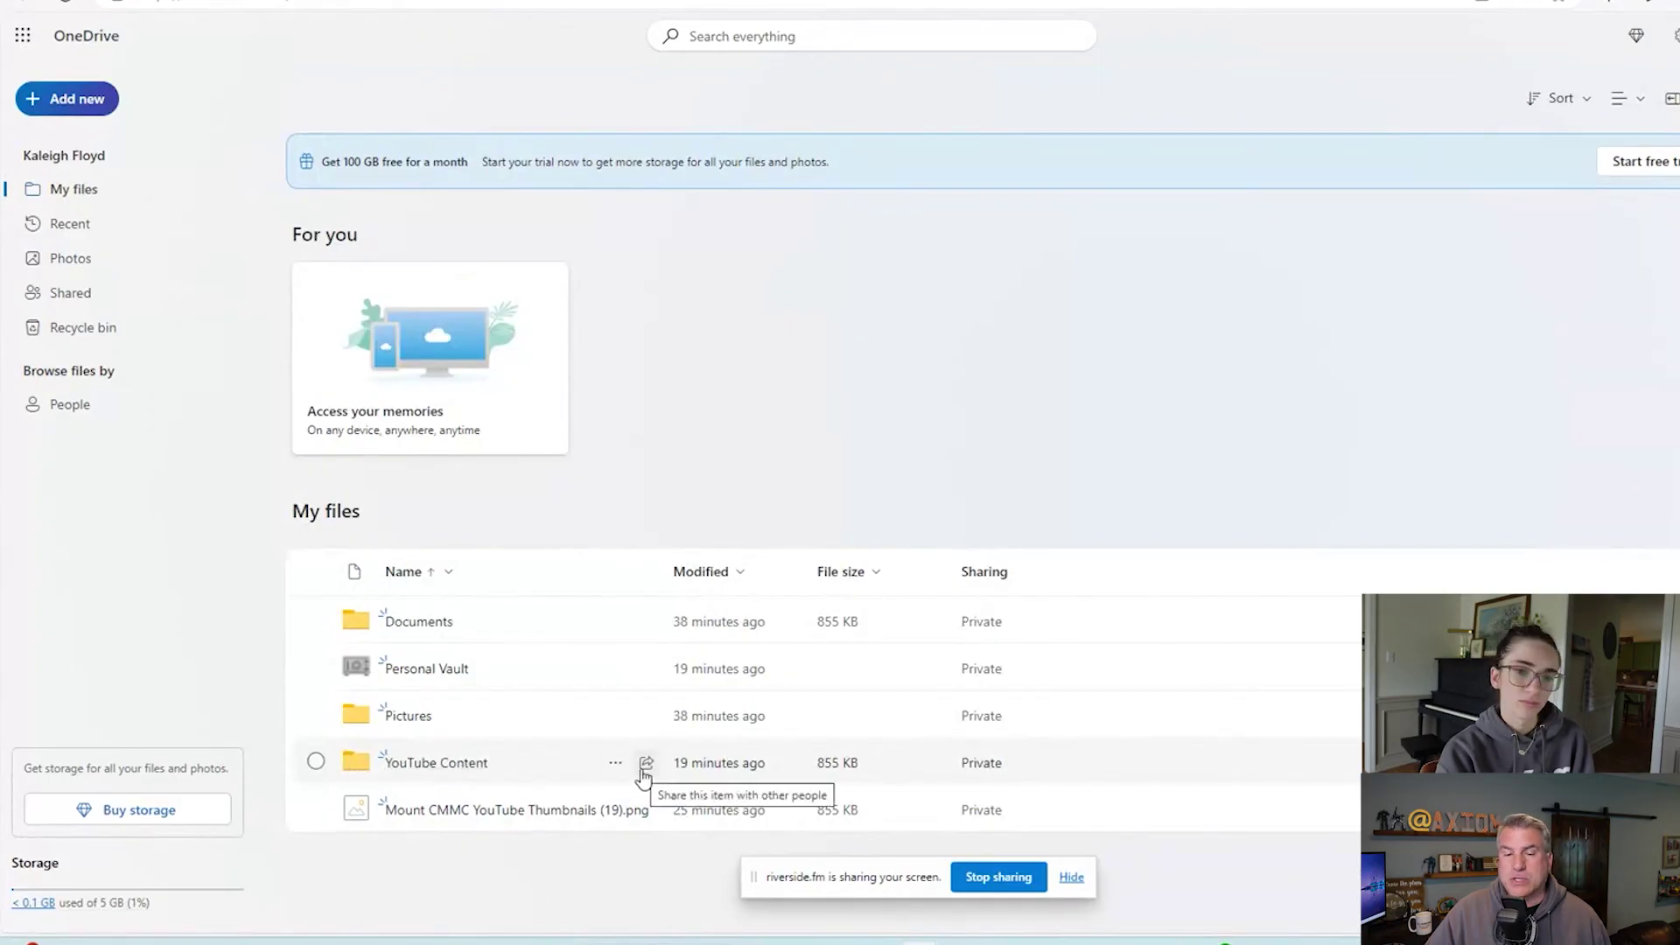
{"action": "left_click", "coordinate": [644, 767]}
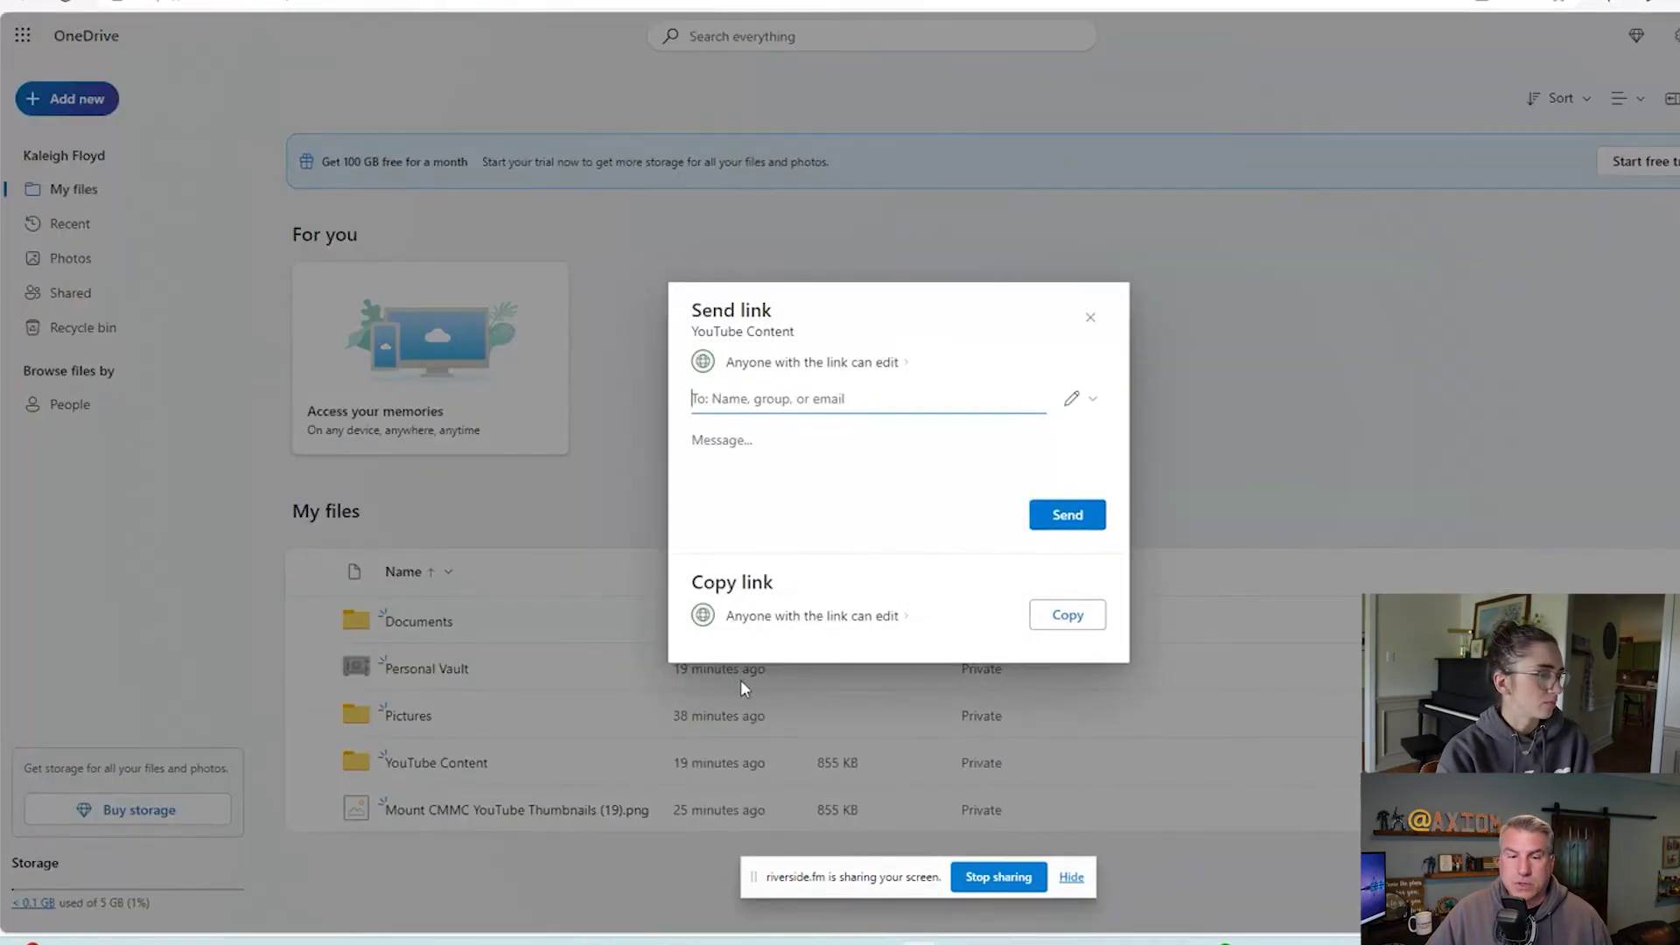
{"action": "left_click", "coordinate": [1082, 626]}
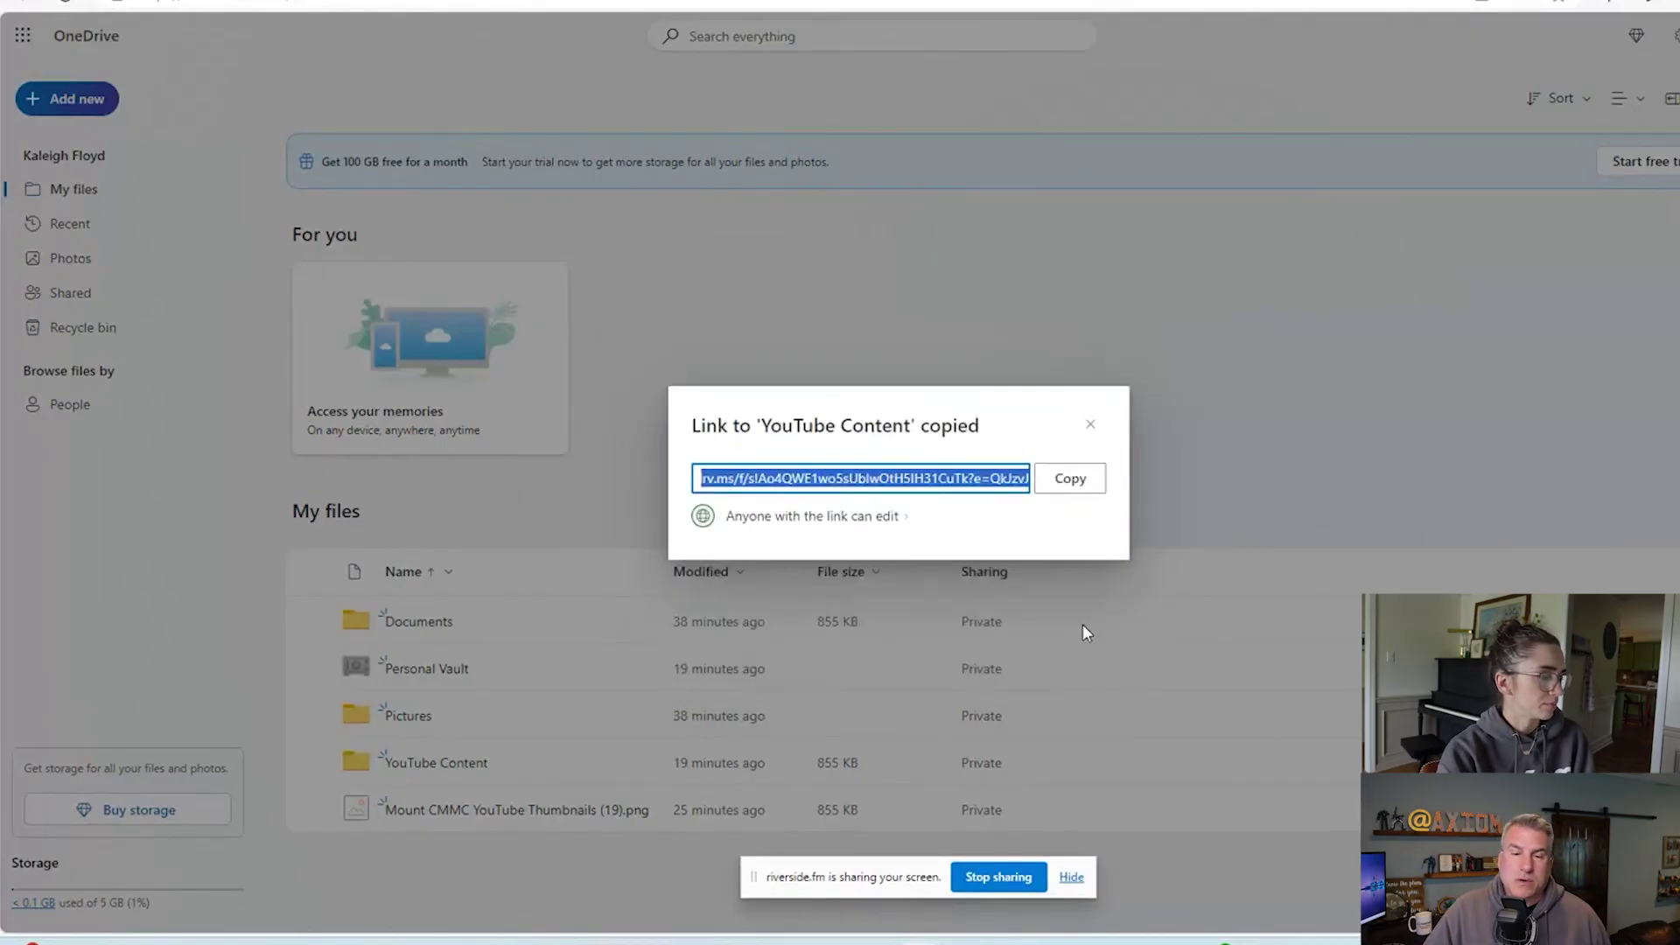
{"action": "left_click", "coordinate": [1090, 425]}
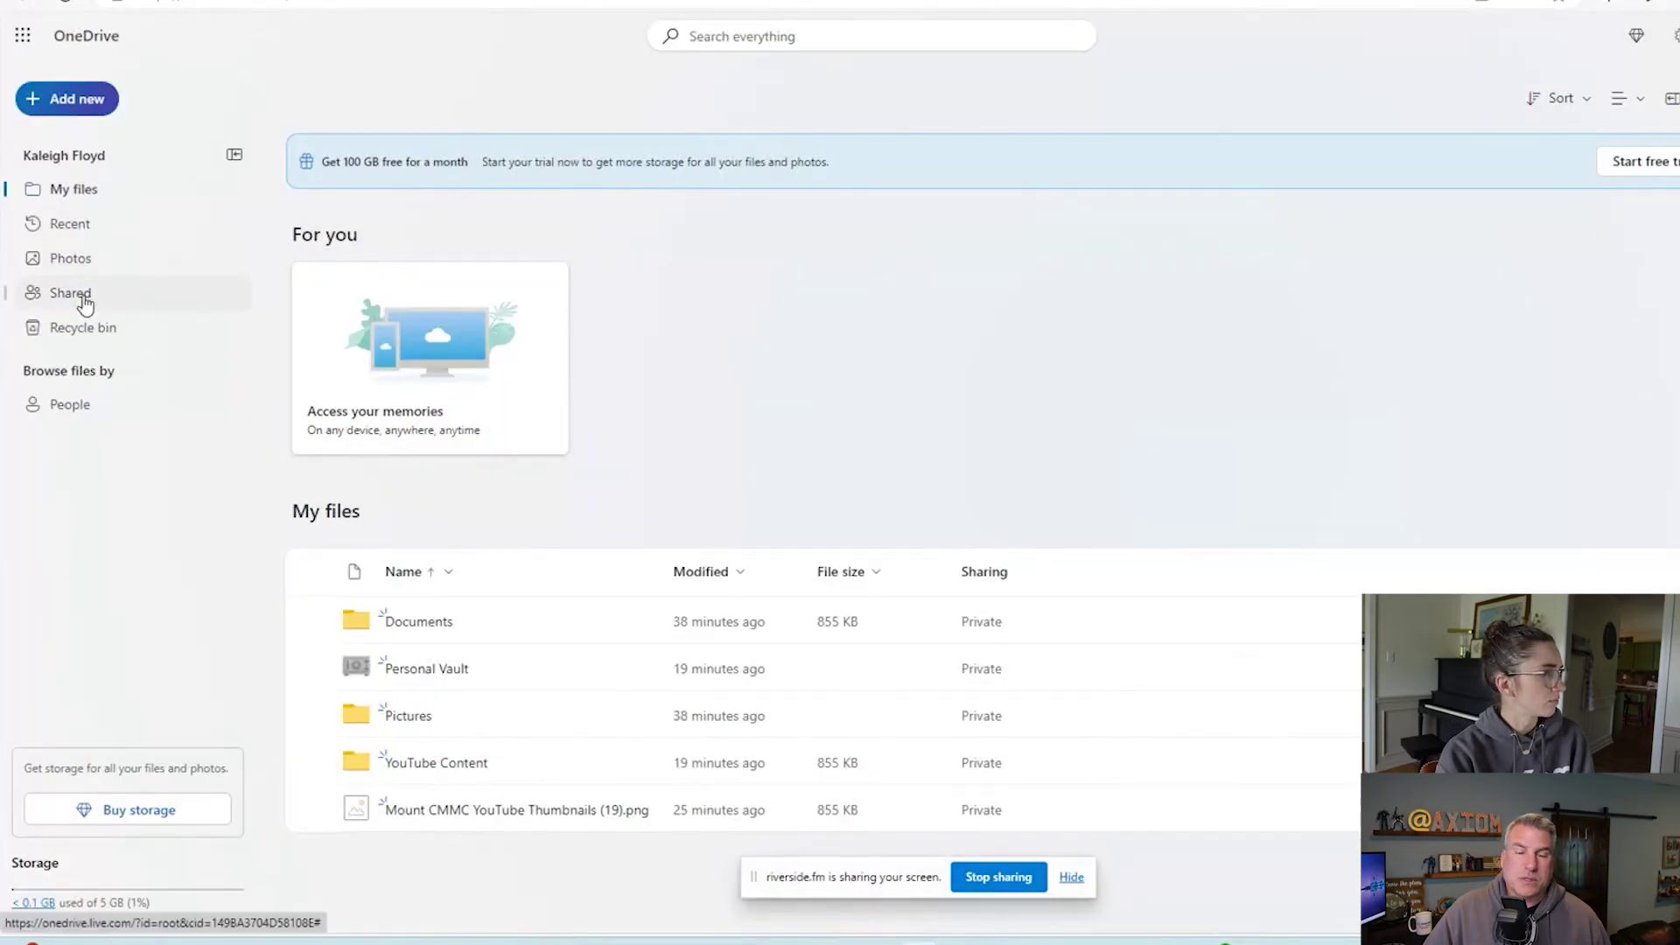
{"action": "left_click", "coordinate": [85, 304]}
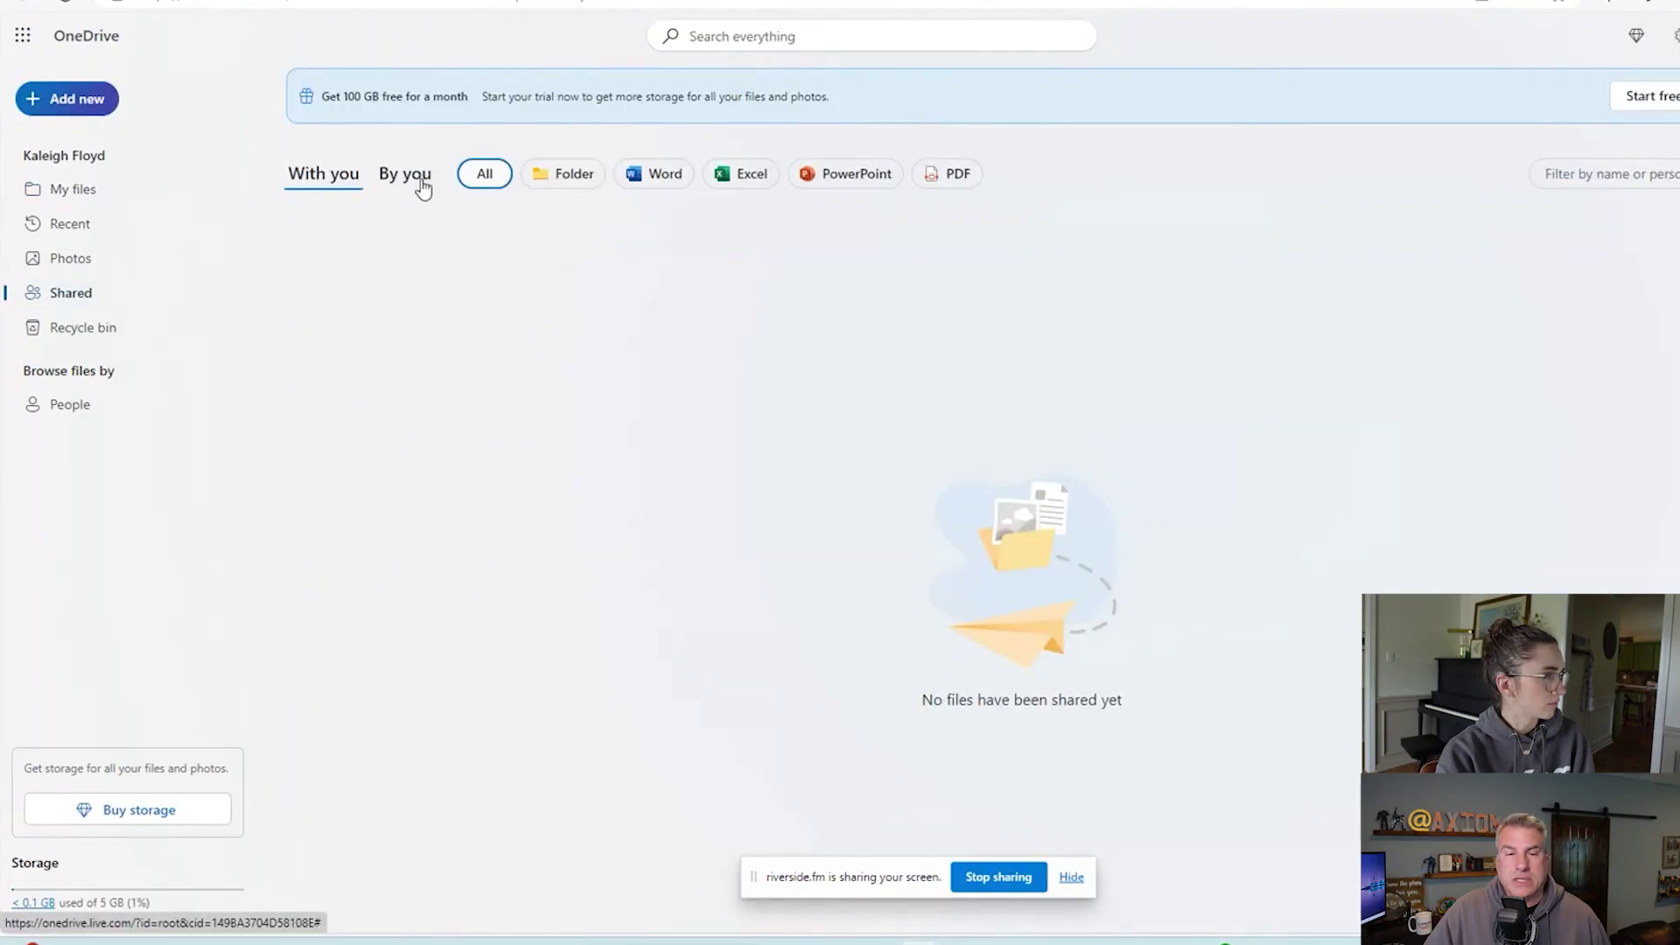
{"action": "left_click", "coordinate": [423, 180]}
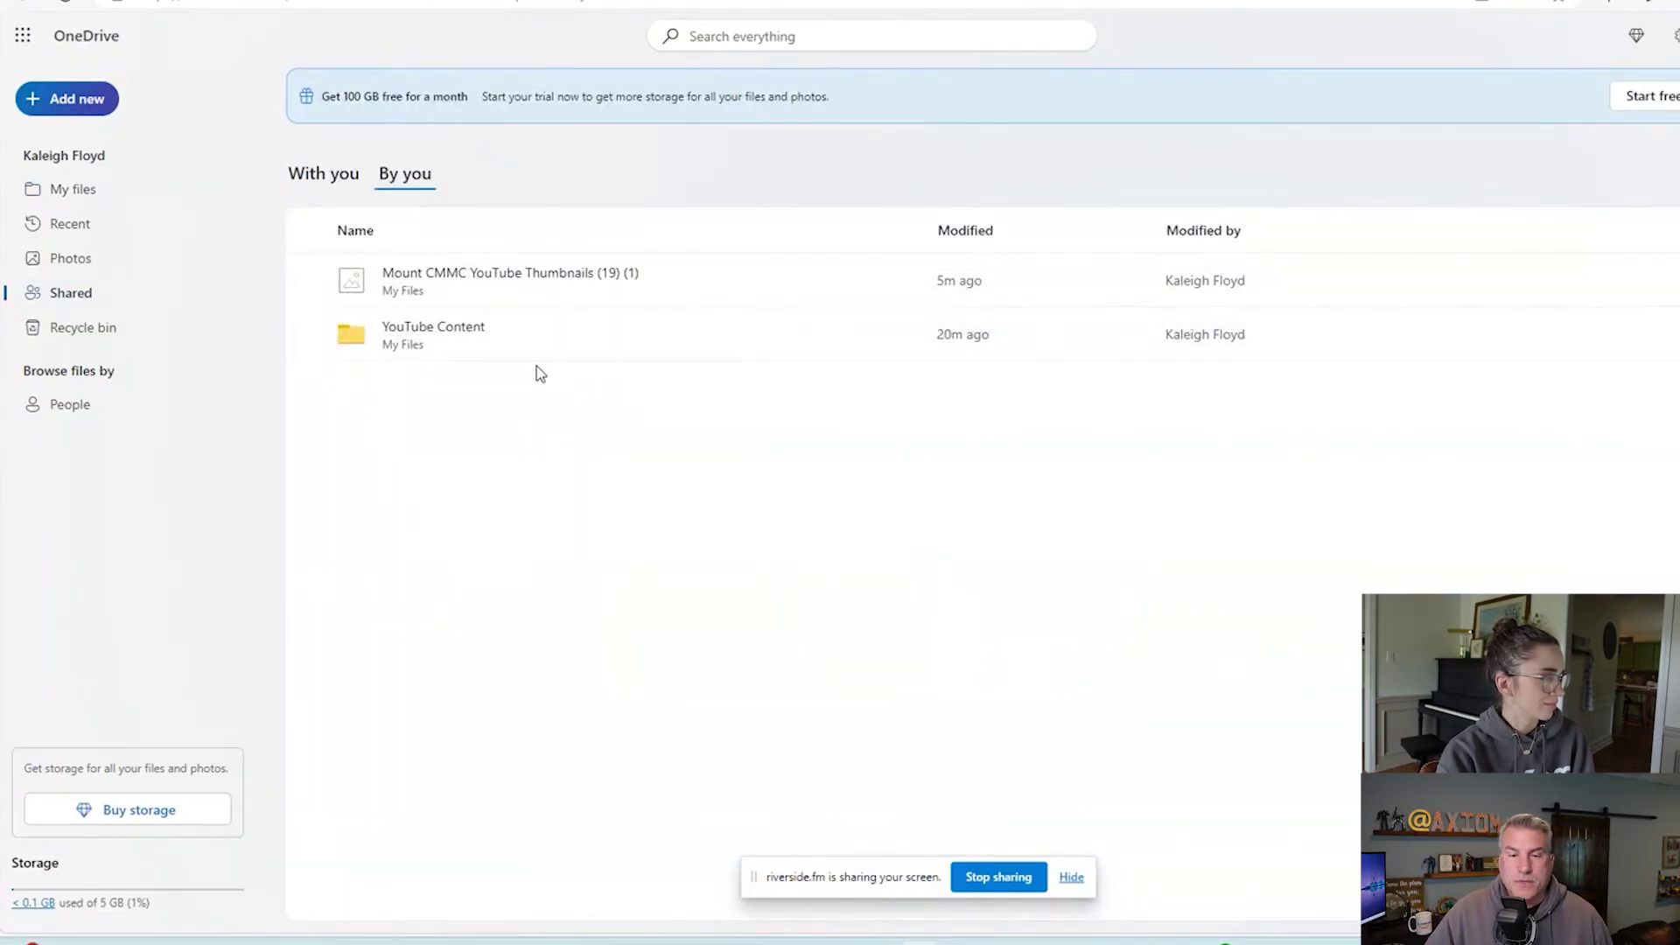